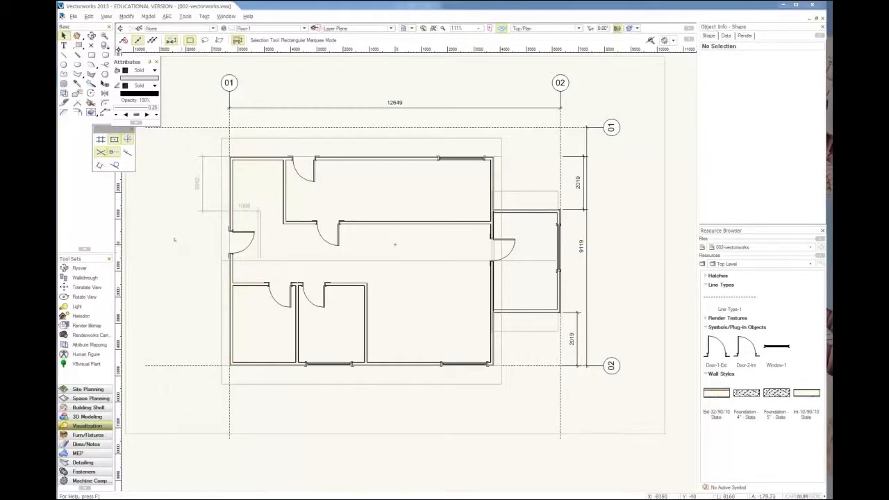
scroll(174, 240, up, 3)
scroll(501, 244, down, 3)
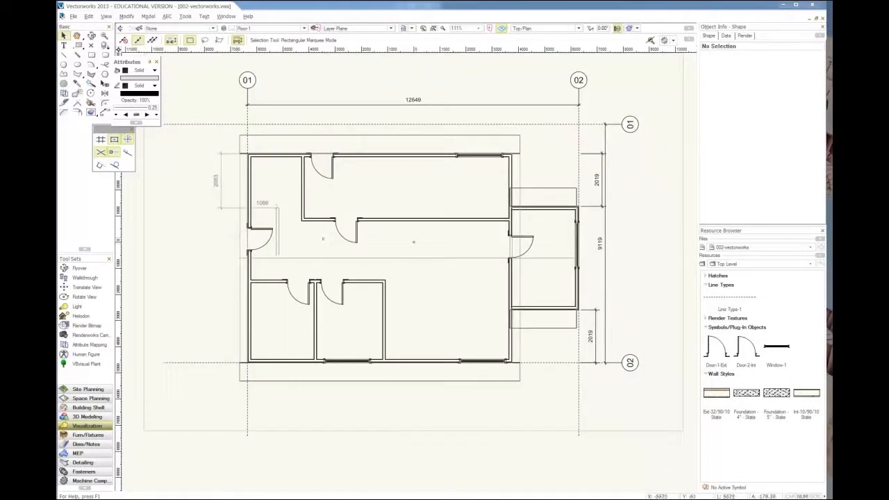
scroll(326, 246, up, 2)
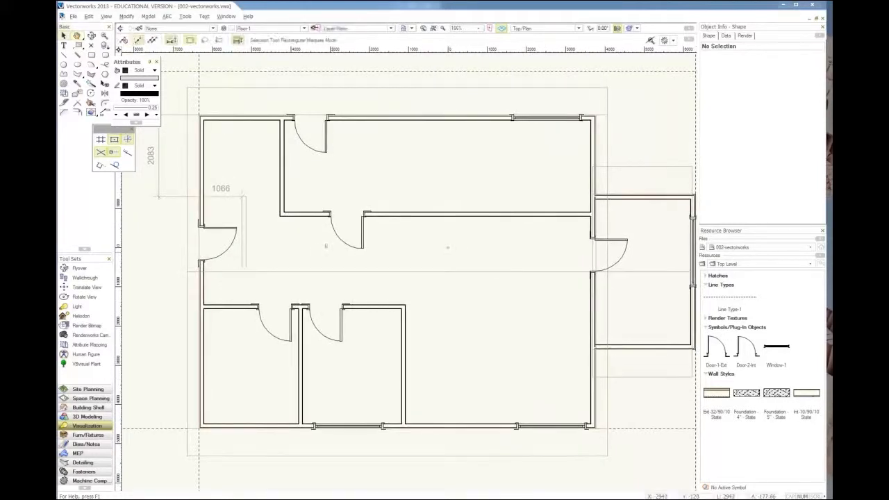
scroll(326, 247, down, 2)
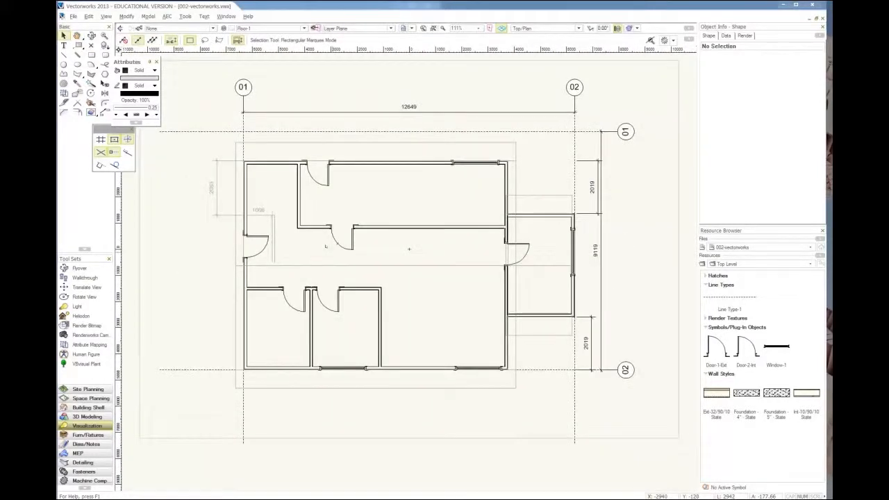
Step: Switch the house model from the plan to the front view and inspect the walls, windows and roof in elevation
key(KP_1)
scroll(394, 238, up, 2)
middle_drag(407, 232, 408, 244)
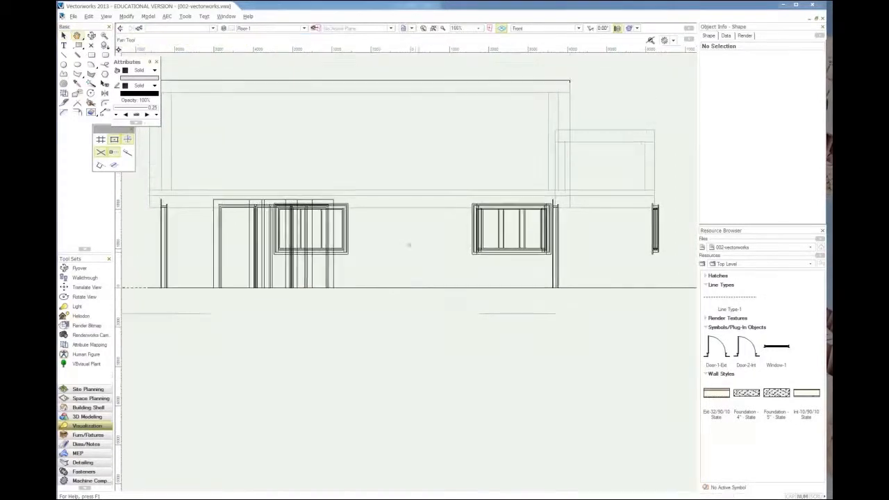
key(x)
scroll(408, 245, down, 2)
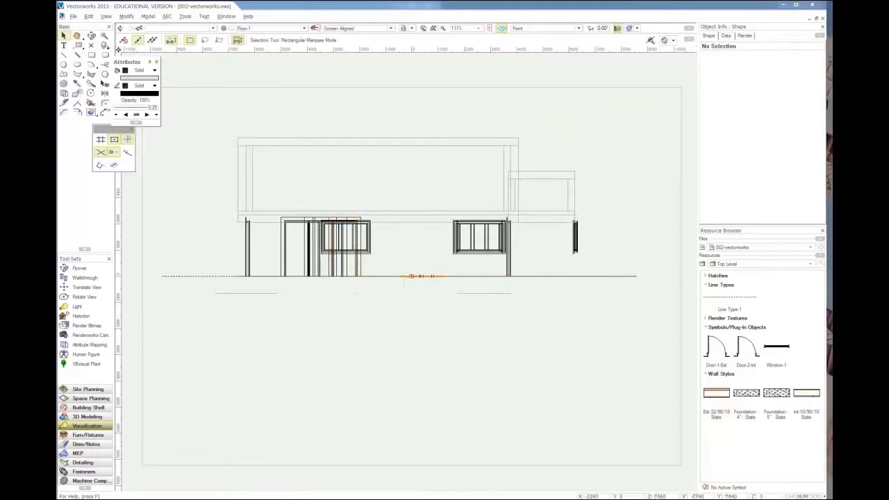
Step: Render the model in OpenGL and turn it to a low isometric view of the house from the left
click(105, 16)
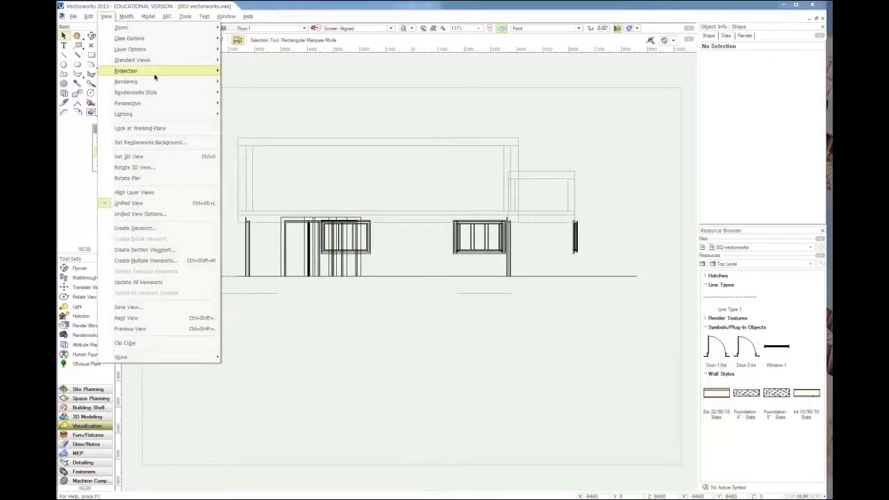
mouse_move(157, 81)
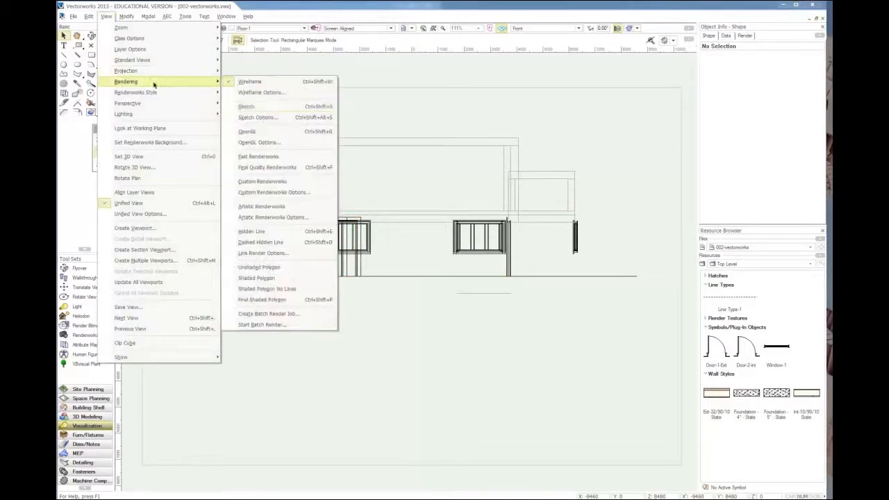
click(316, 134)
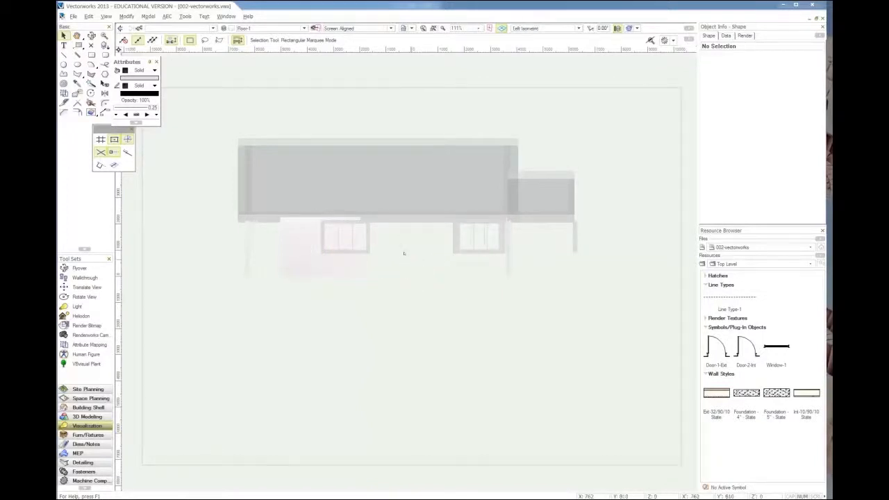
key(KP_1)
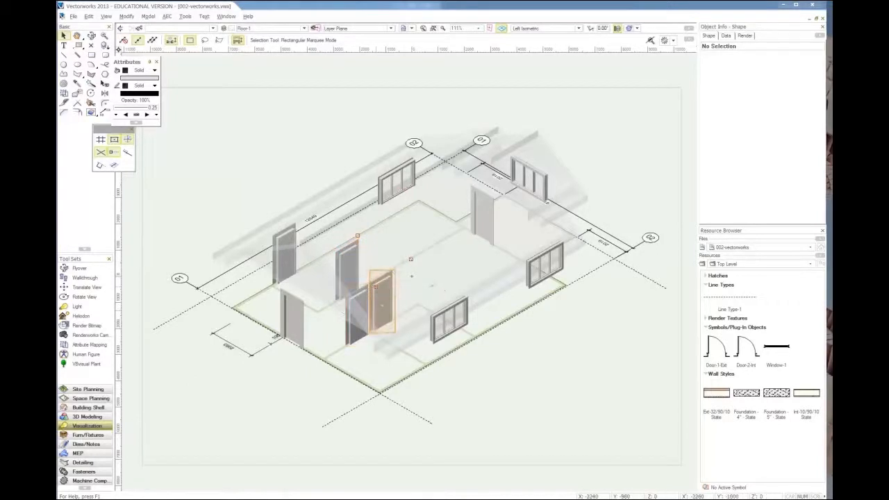
ctrl+middle_drag(387, 304, 355, 279)
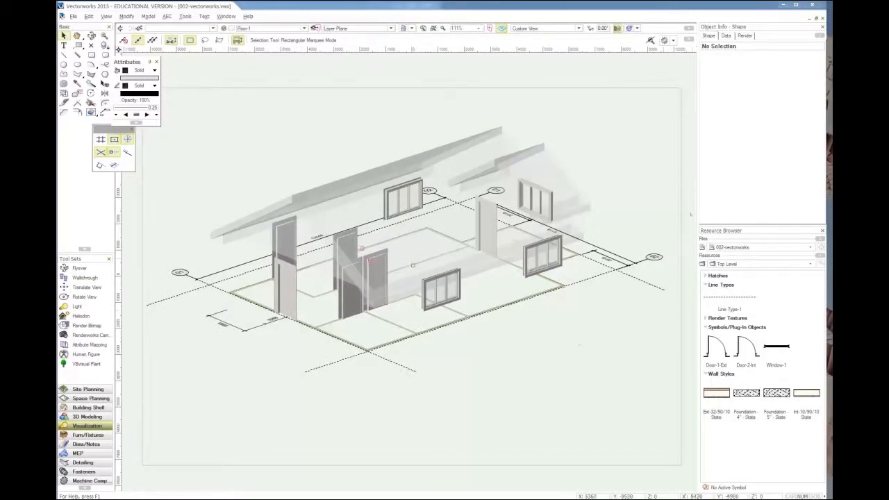
Step: Inspect the insertion options and available top bounds of the Int-10/90/10 State wall style in 002-vectorworks, leaving the style unmodified
click(737, 248)
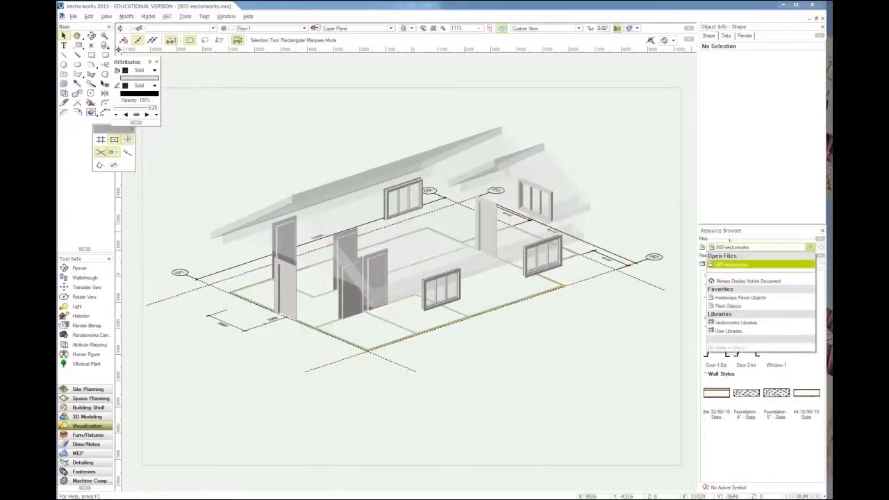
click(736, 265)
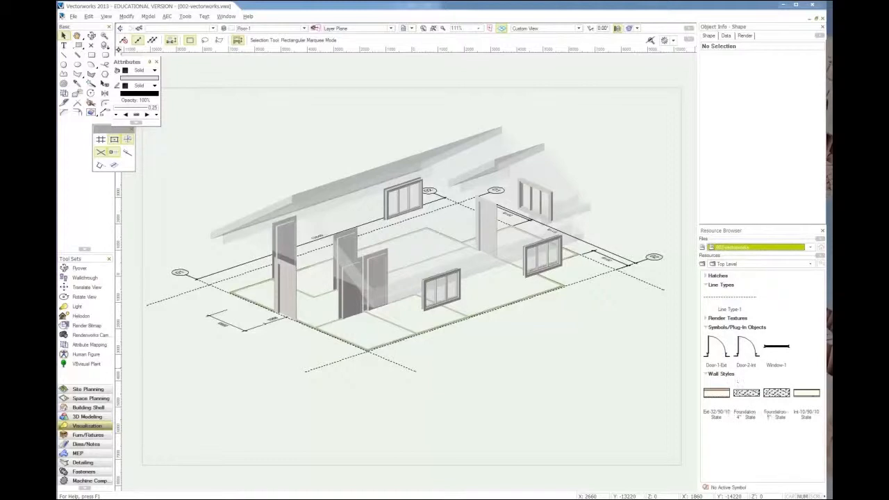
right_click(800, 390)
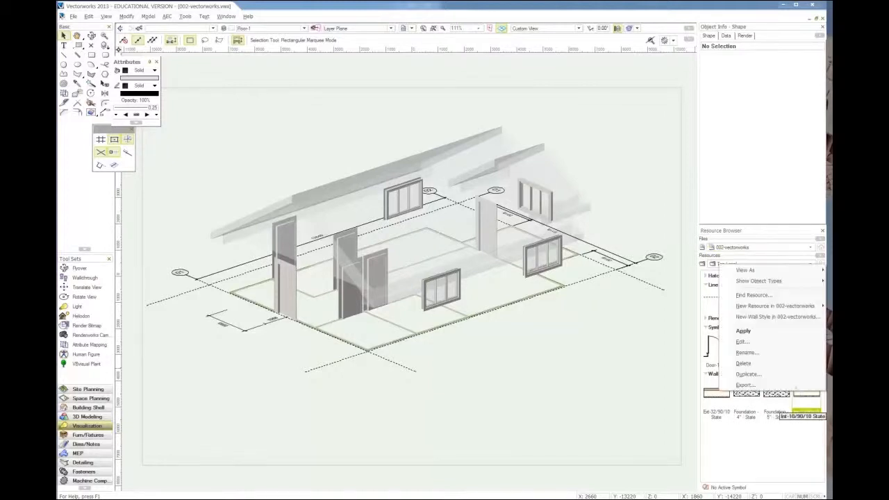
click(766, 343)
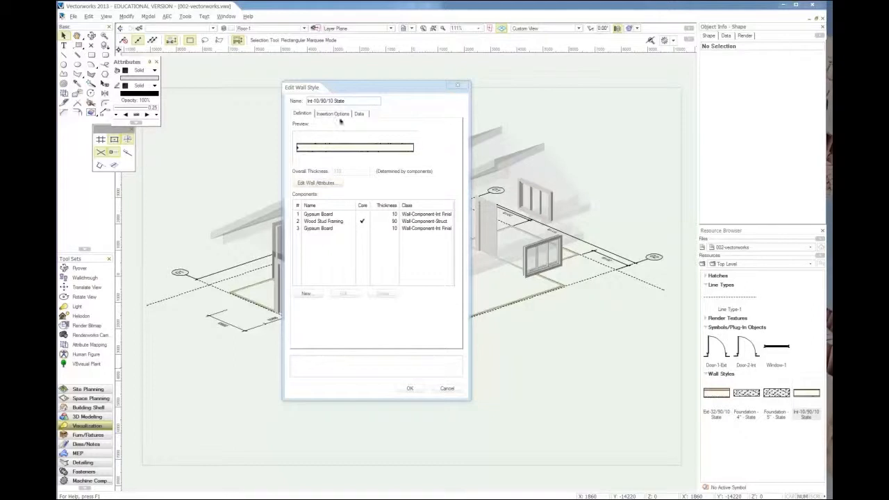
click(334, 114)
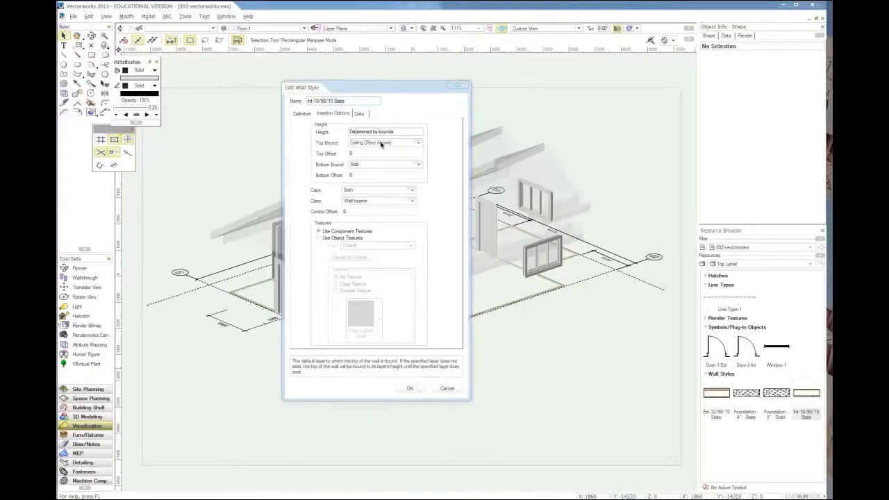
click(359, 142)
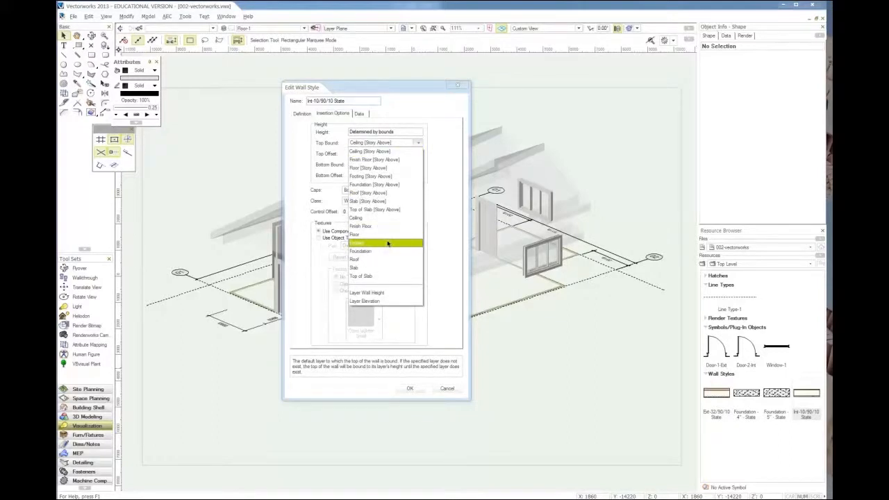
click(420, 243)
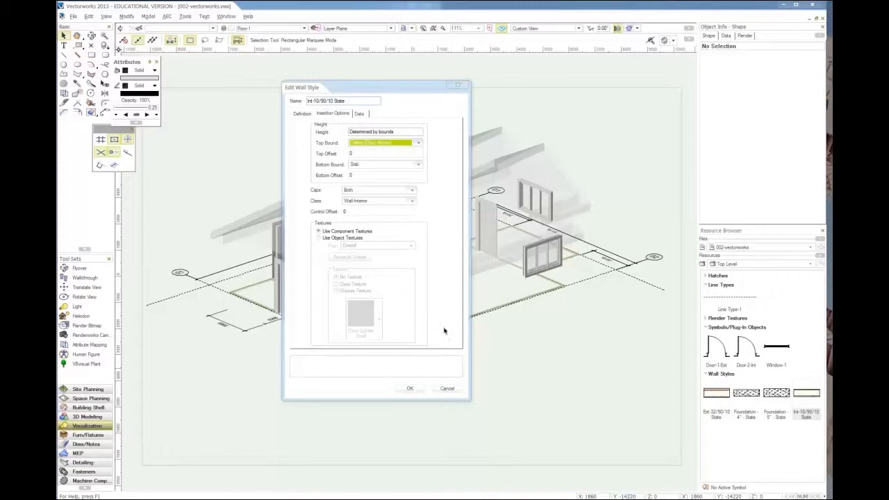
click(445, 391)
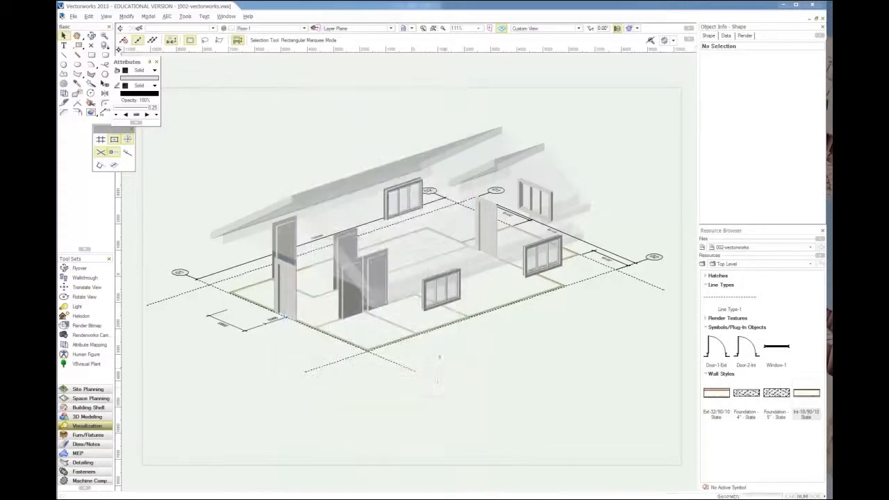
Step: Check the level types and elevation offsets of the layers in Story-1 without changing the story
click(224, 28)
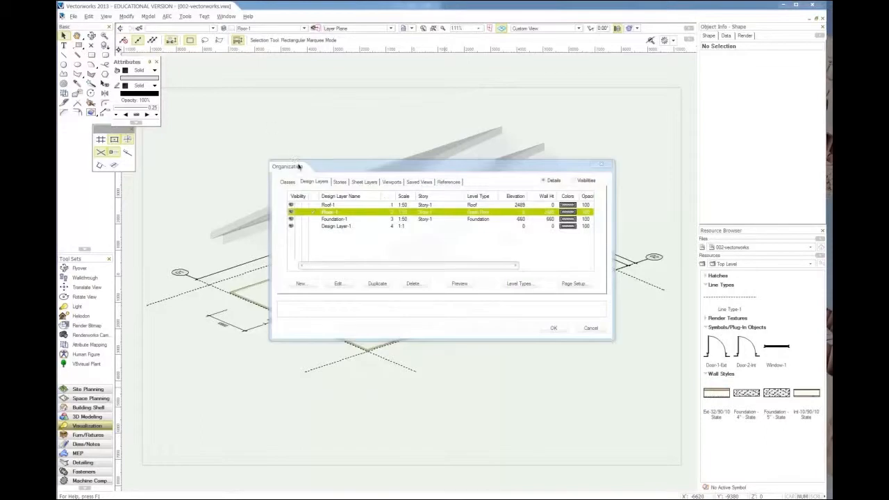
click(339, 182)
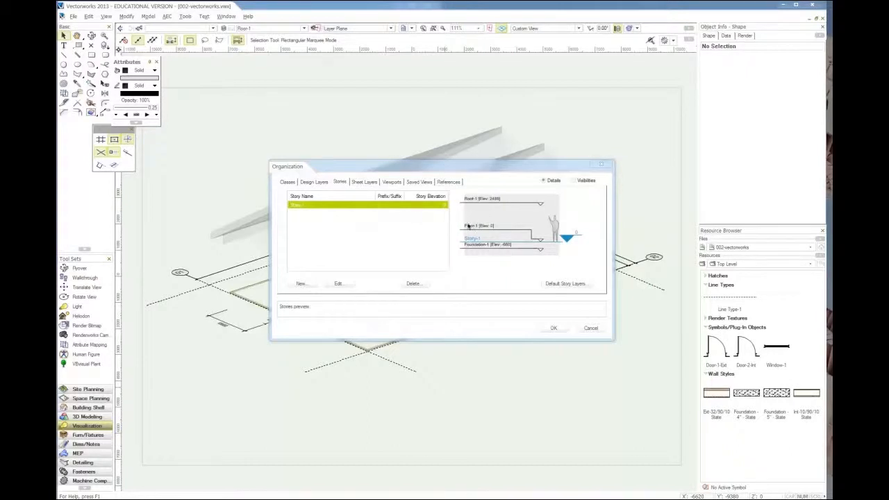
click(338, 284)
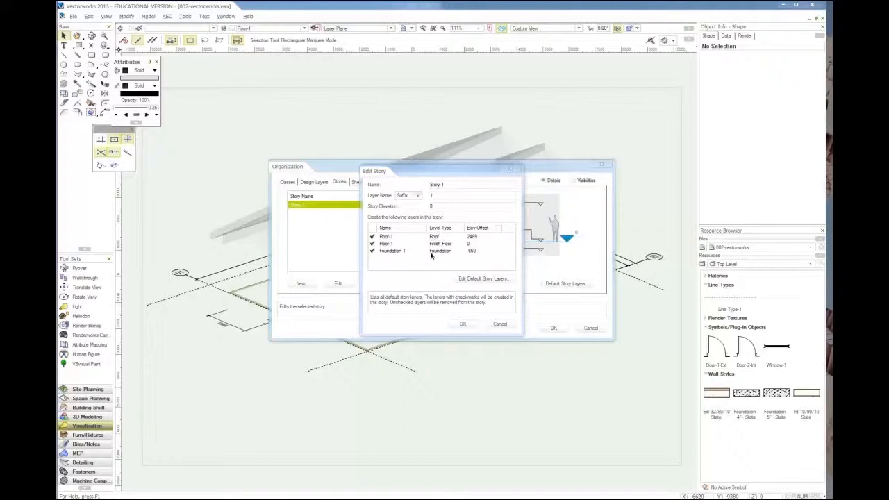
click(500, 324)
click(586, 325)
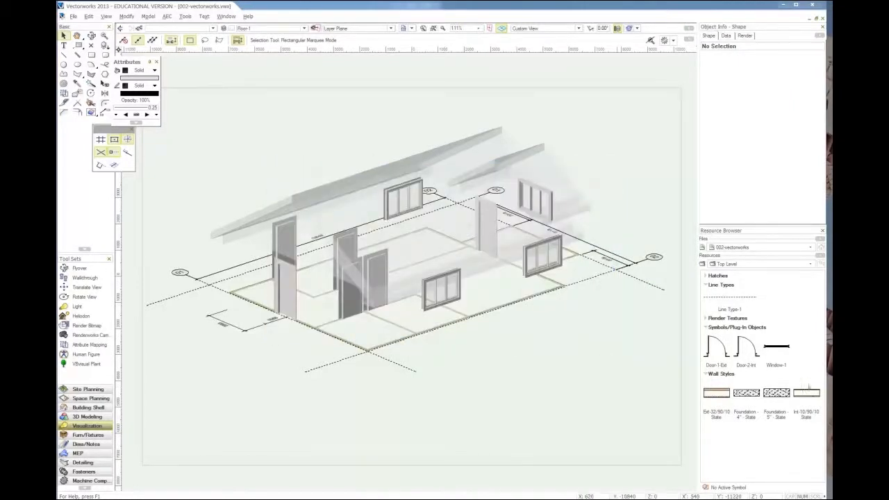
Step: Set the Int-10/90/10 State wall style's top bound to Roof and its bottom bound to Finish Floor
click(807, 392)
right_click(807, 392)
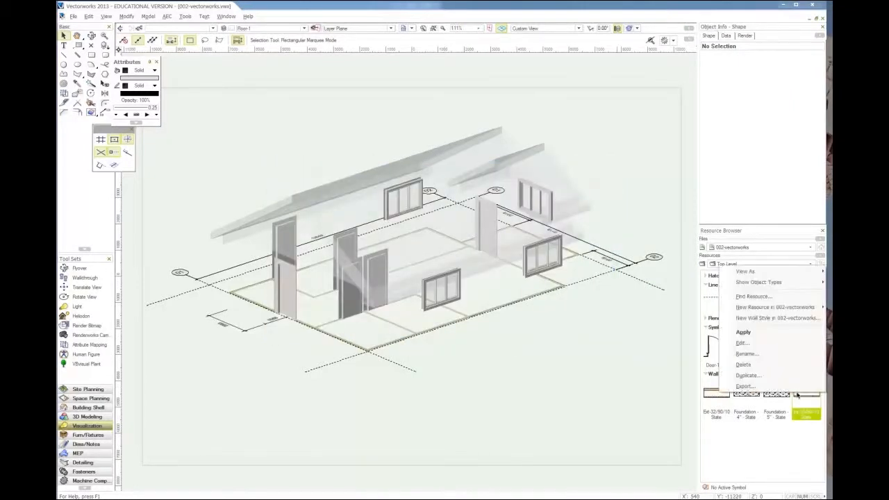
click(742, 342)
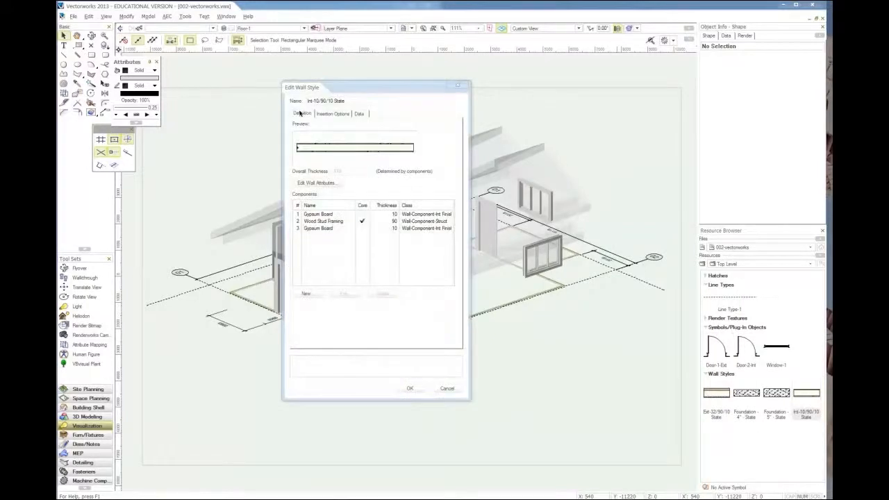
click(331, 114)
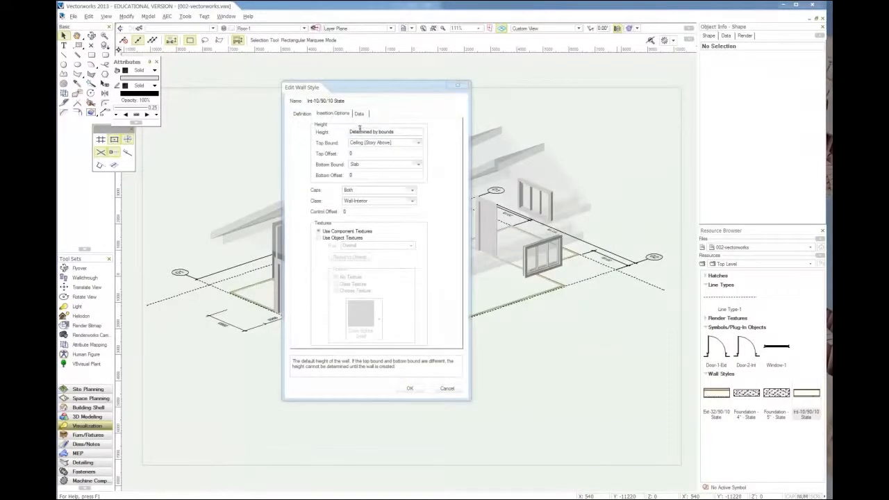
drag(348, 87, 403, 91)
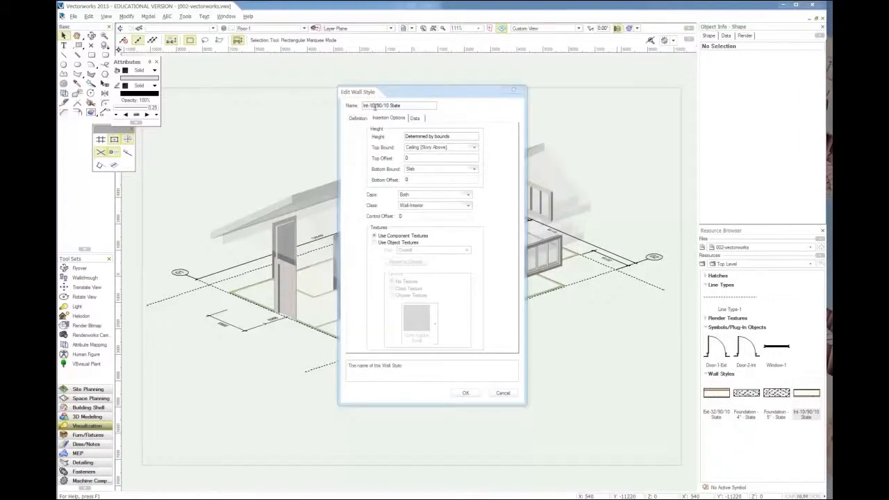
click(423, 148)
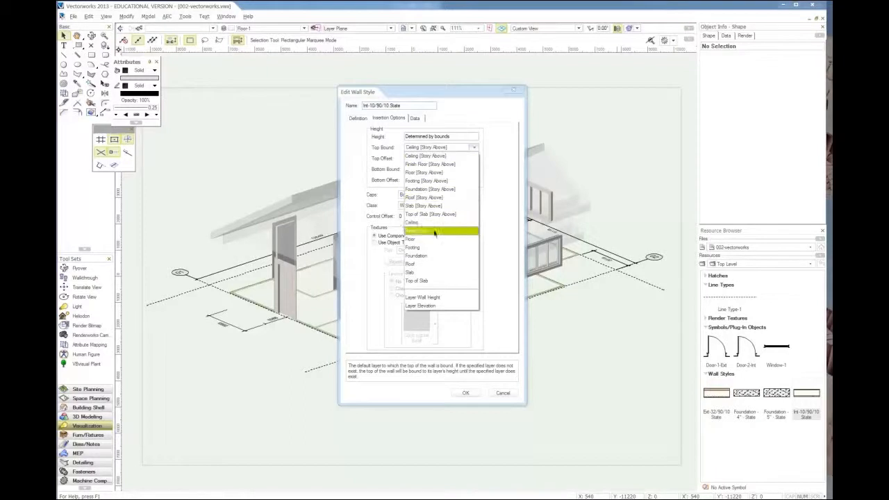
click(429, 265)
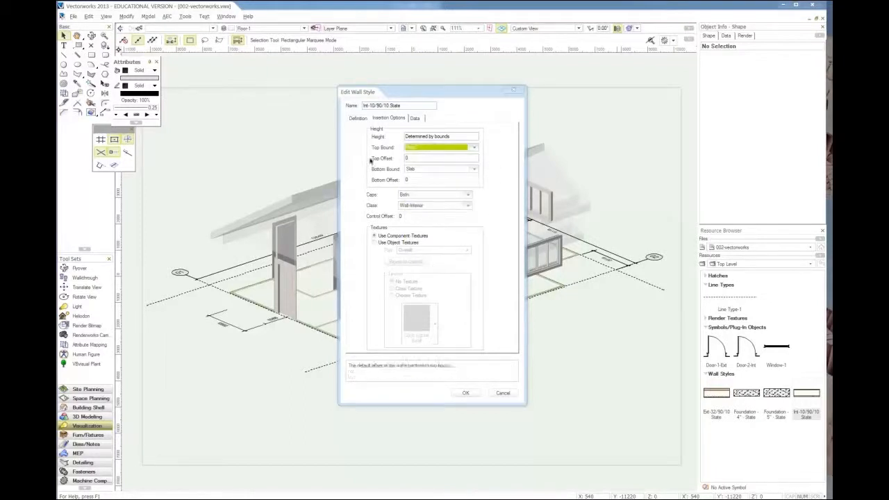
click(420, 171)
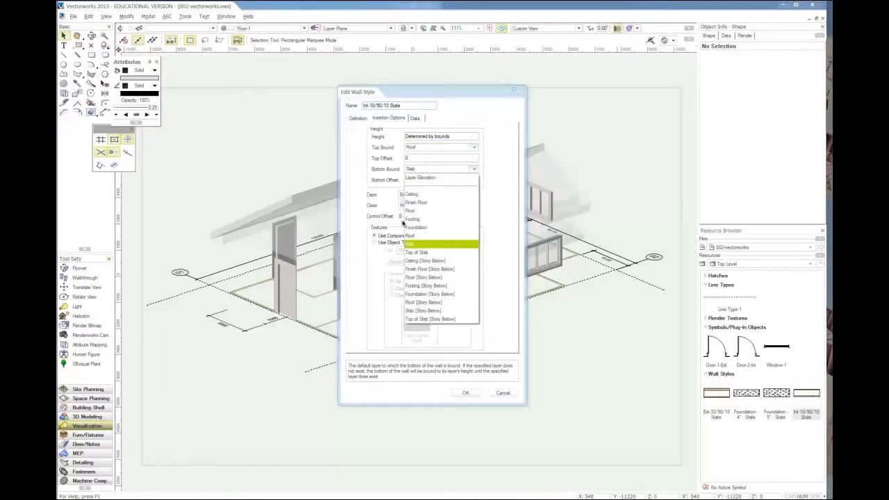
click(426, 204)
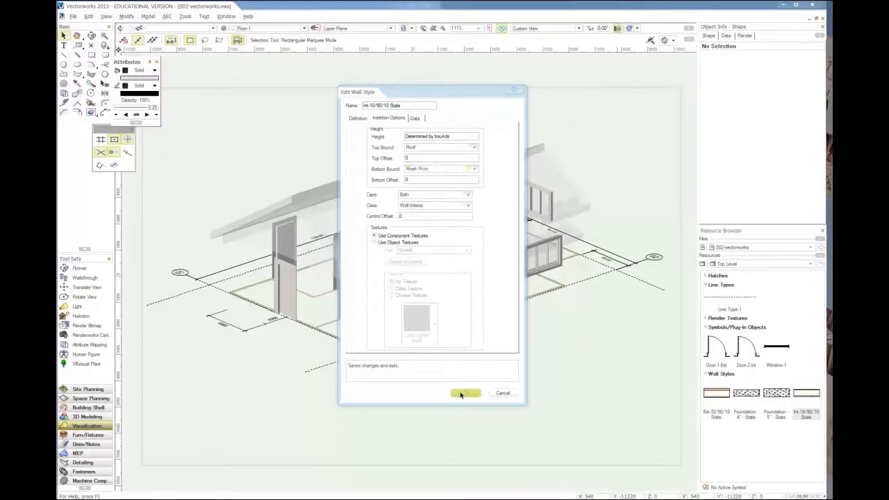
Step: Apply the edited interior wall style to the existing walls, replacing their height, class and textures
click(464, 393)
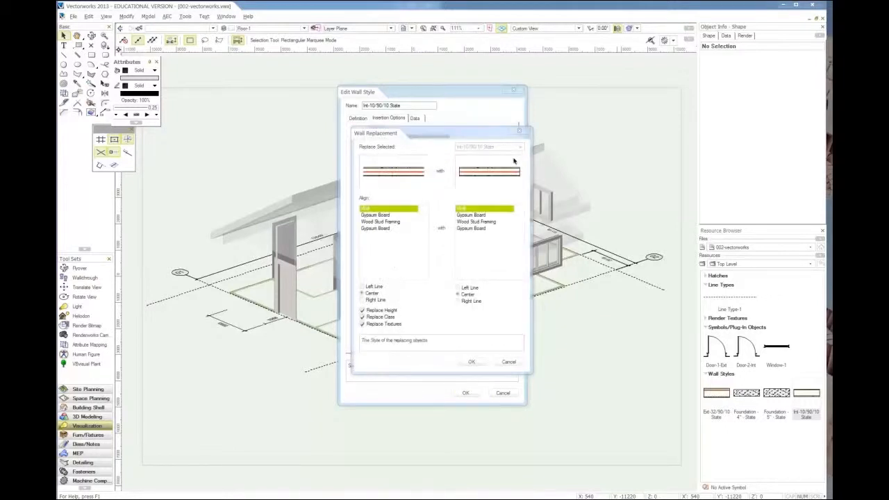
click(363, 318)
click(362, 324)
click(362, 316)
click(362, 310)
click(362, 324)
click(473, 362)
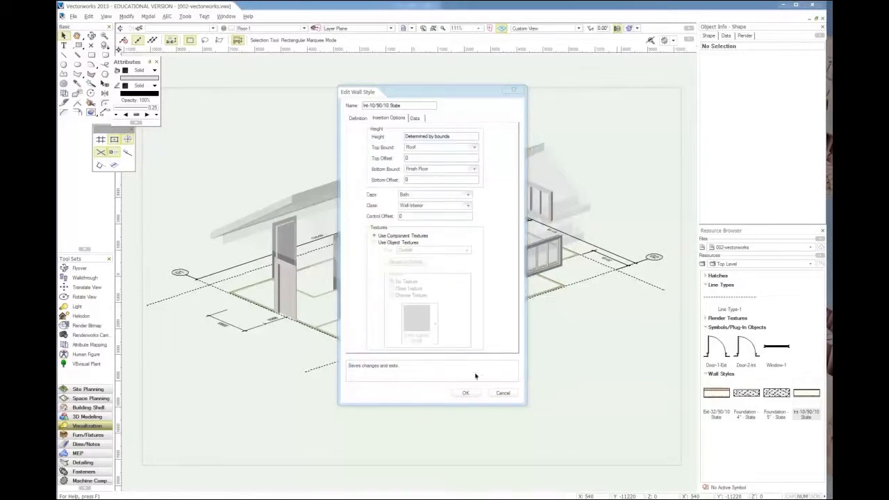
click(466, 394)
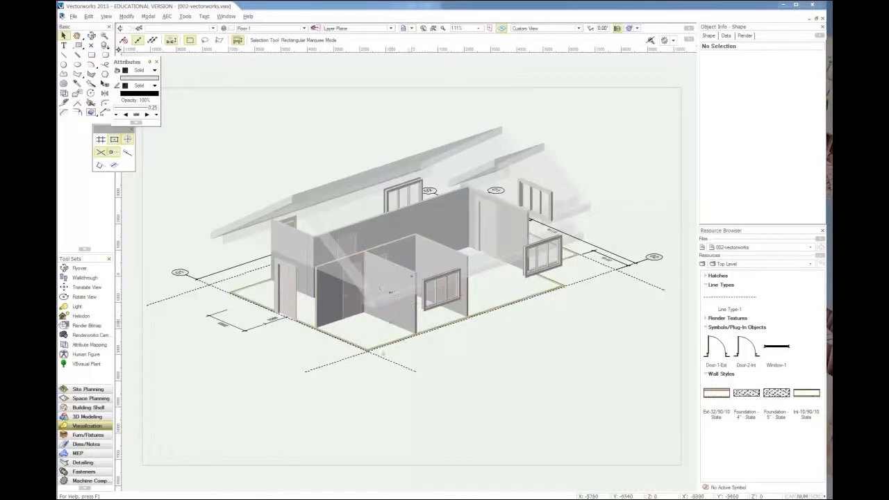
Step: Set the Ext-32/90/10 State wall style's top bound to Roof and bottom bound to Foundation, and update the existing exterior walls
click(716, 393)
right_click(716, 393)
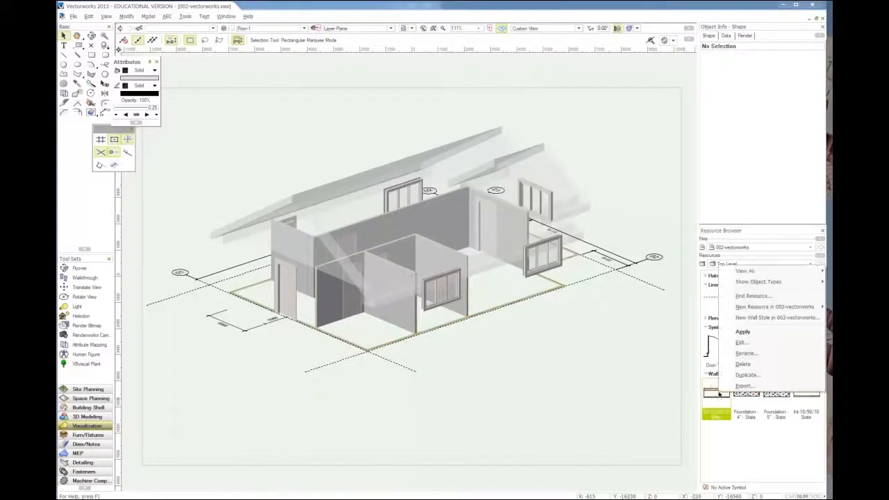
click(743, 342)
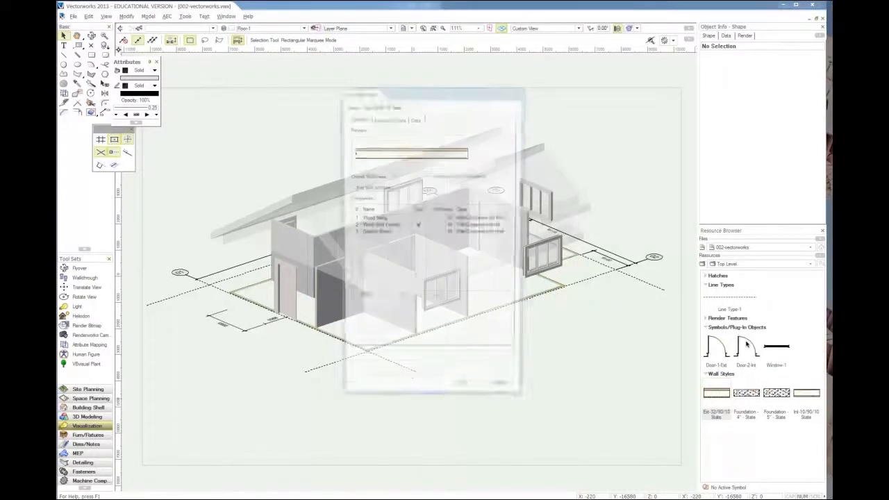
click(380, 118)
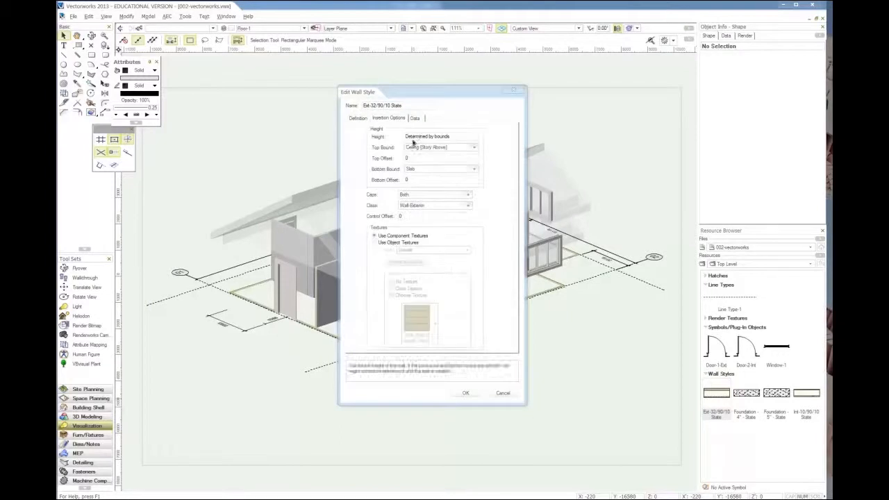
click(424, 147)
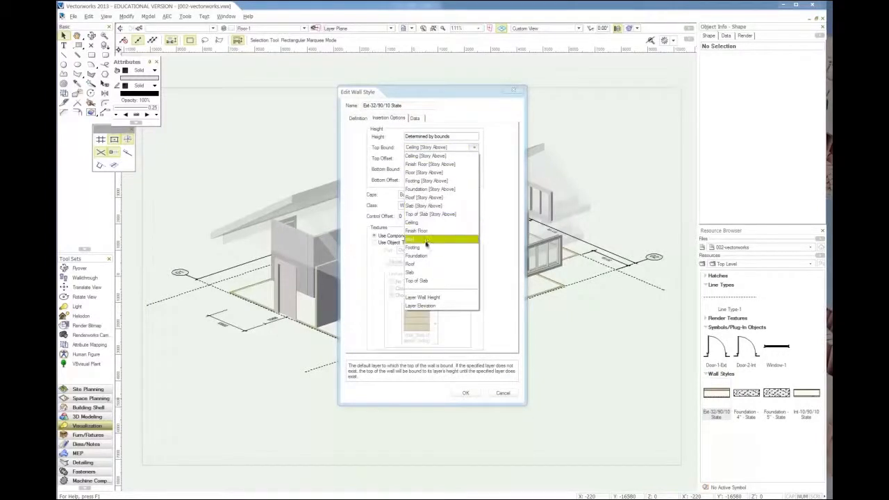
click(421, 264)
click(425, 168)
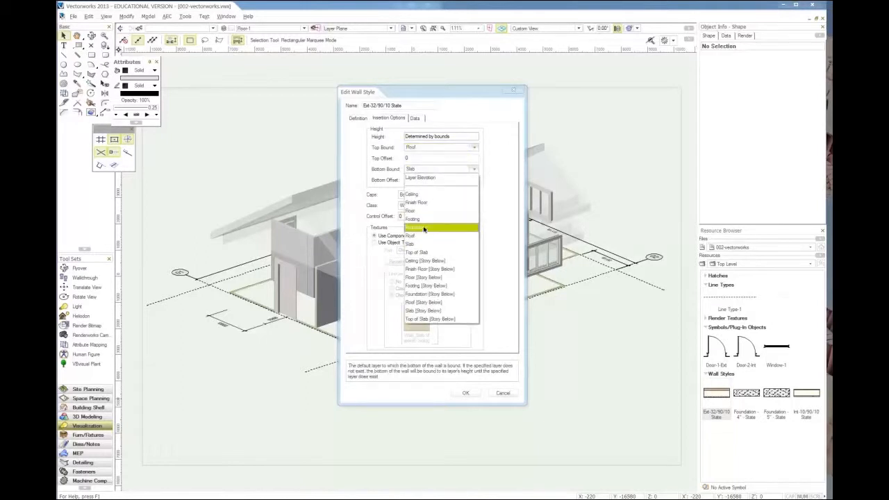
click(424, 228)
click(463, 393)
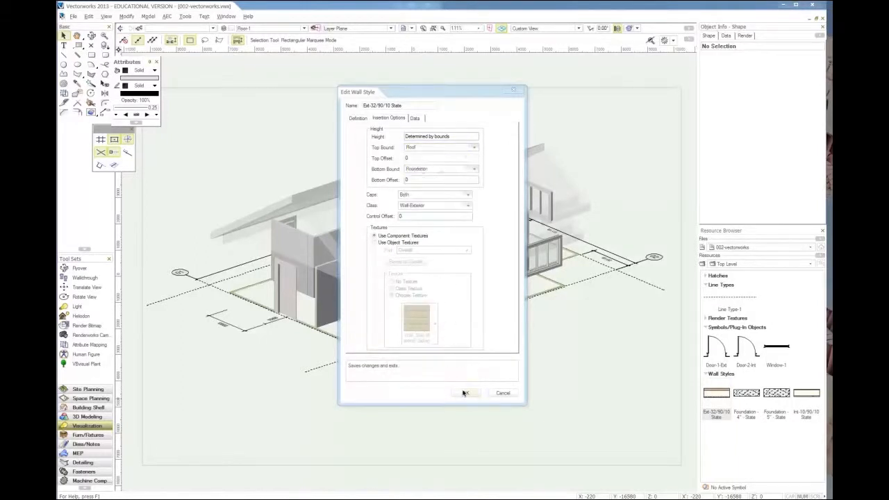
click(476, 363)
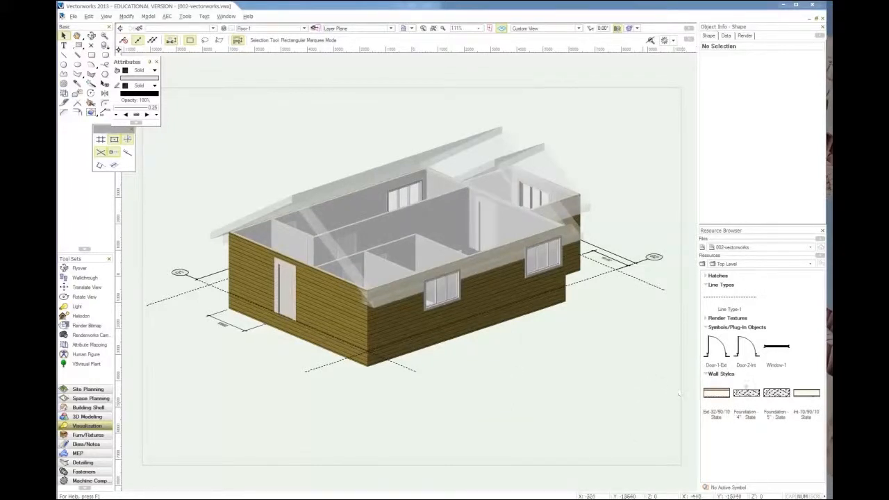
Step: Bind the Foundation - 5" - State wall style's top to Finish Floor and bottom to Foundation, replacing existing walls' height, class and textures
right_click(773, 393)
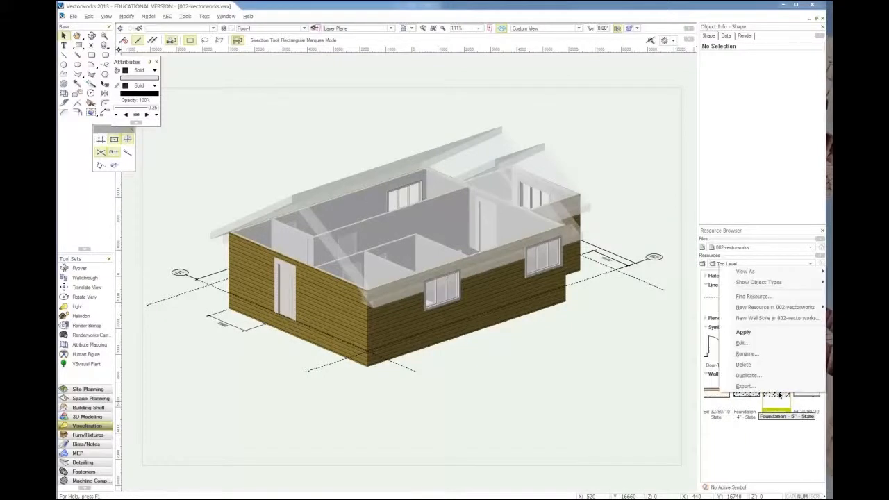
click(756, 351)
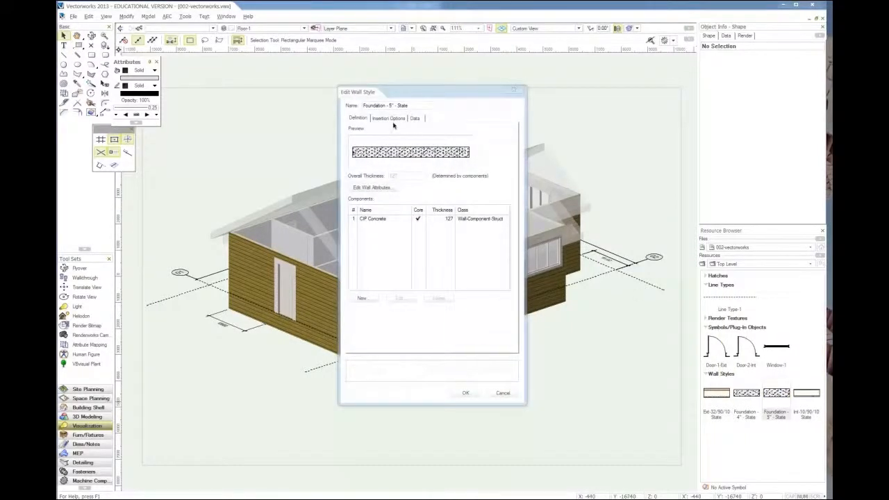
click(389, 119)
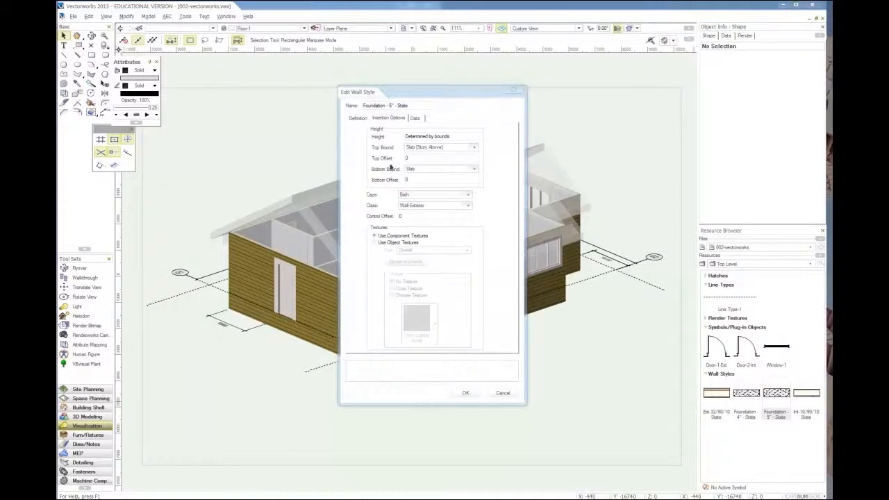
click(428, 148)
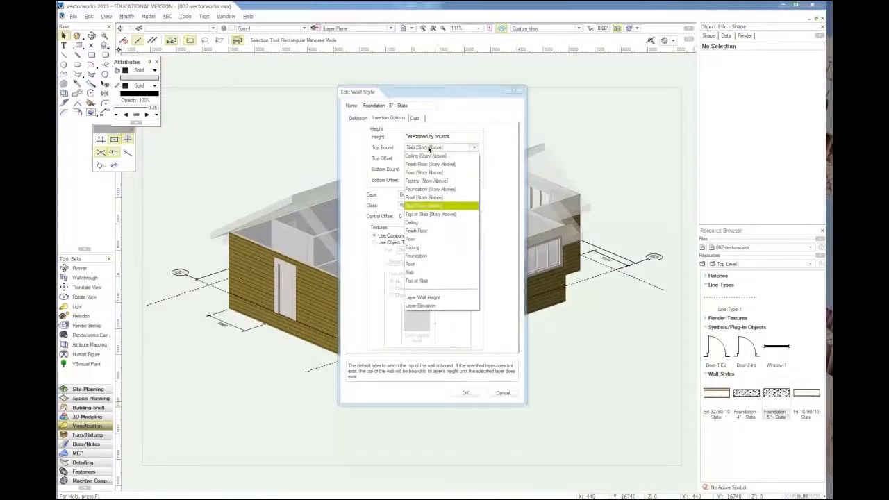
click(428, 231)
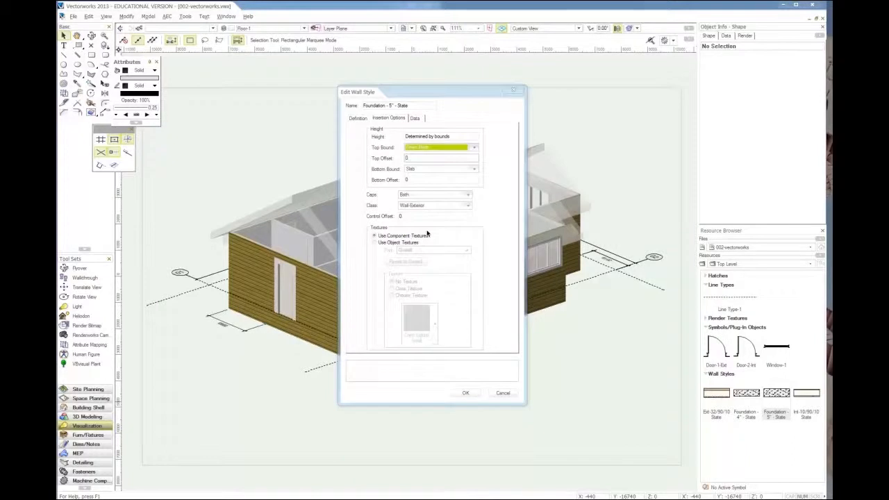
click(417, 168)
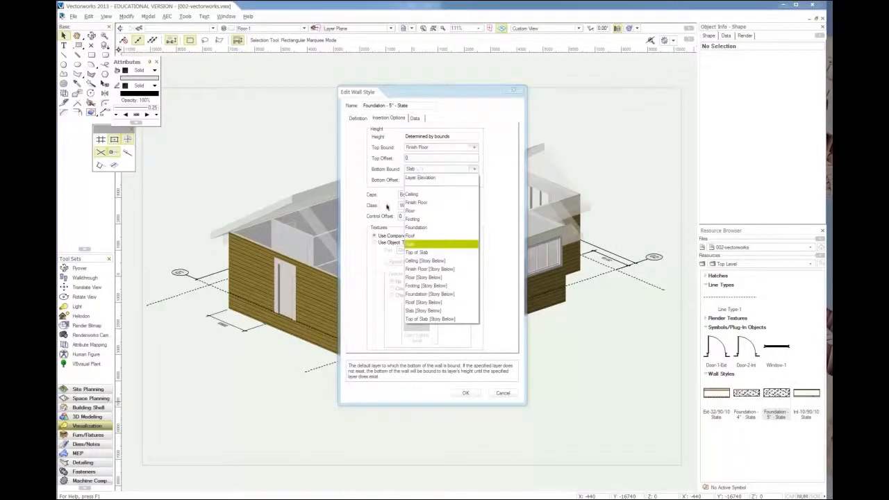
click(418, 227)
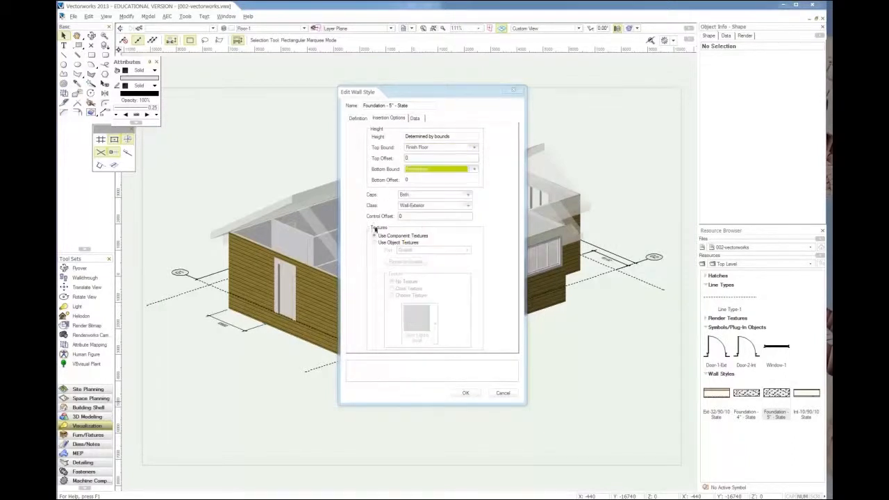
click(472, 394)
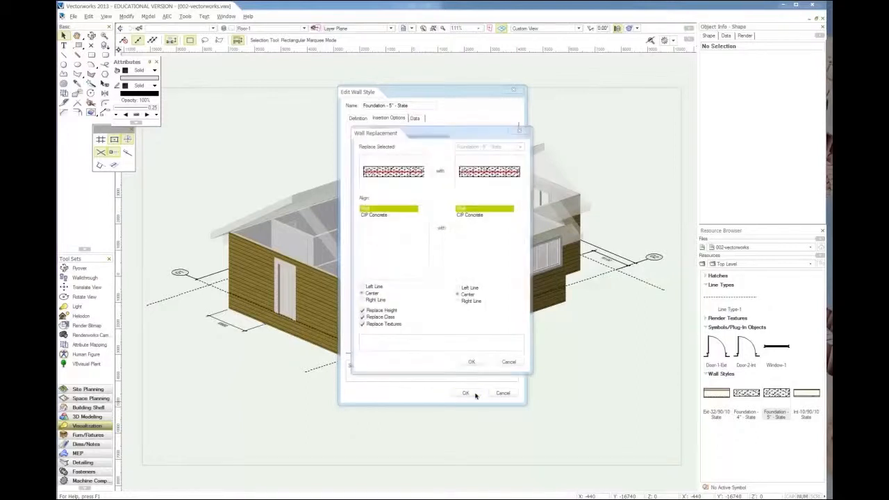
click(470, 362)
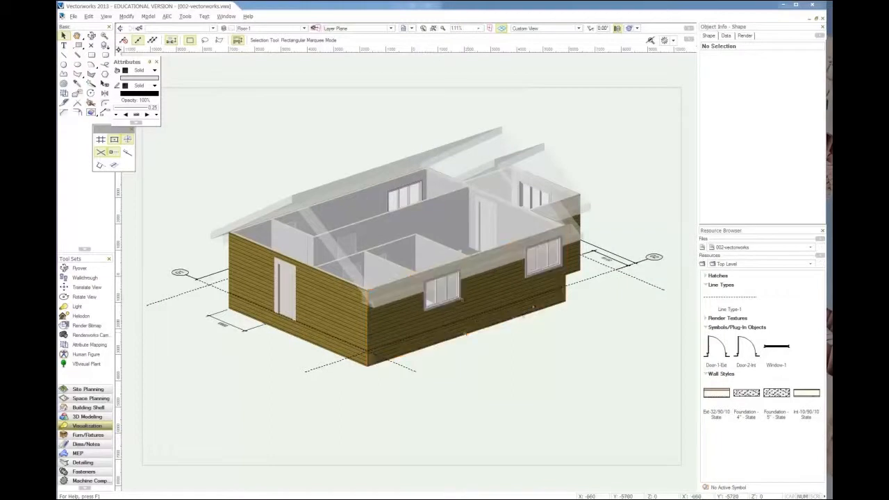
Step: Set the Ext-32/90/10 State wall style's bottom bound to Finish Floor and update the existing exterior walls
ctrl+middle_drag(412, 273, 302, 285)
ctrl+middle_drag(591, 260, 441, 243)
ctrl+middle_drag(428, 296, 447, 271)
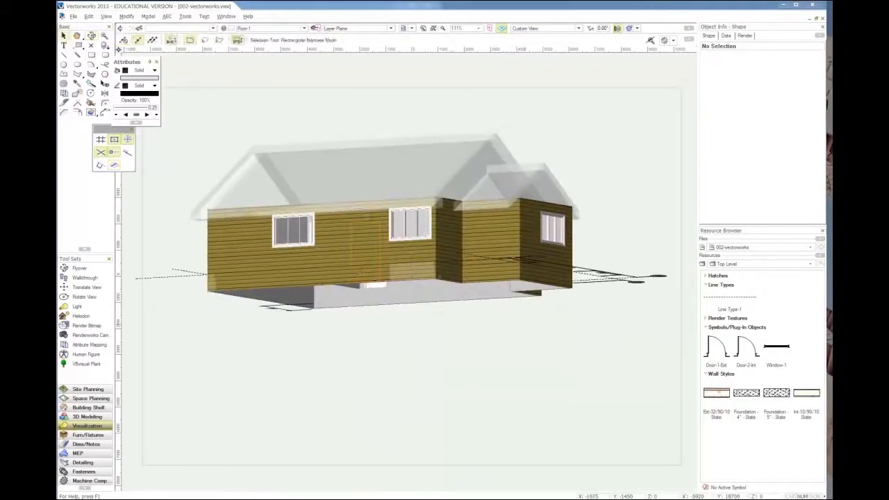
right_click(716, 393)
click(727, 343)
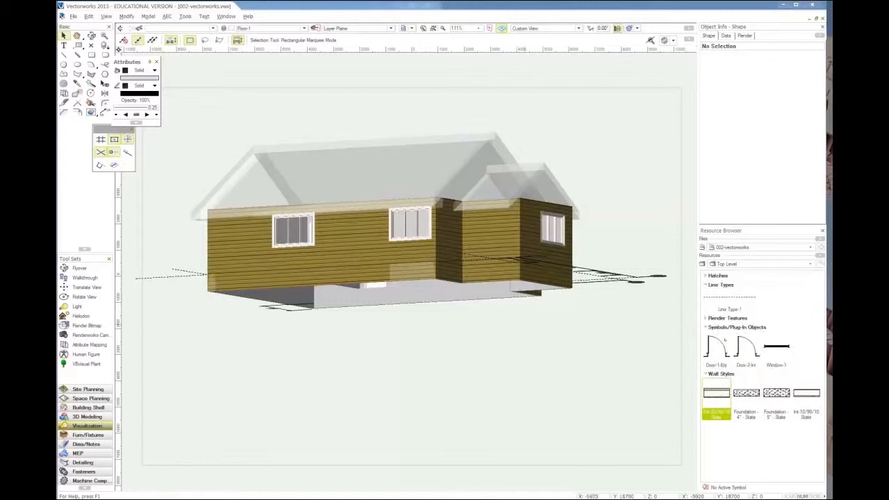
click(380, 119)
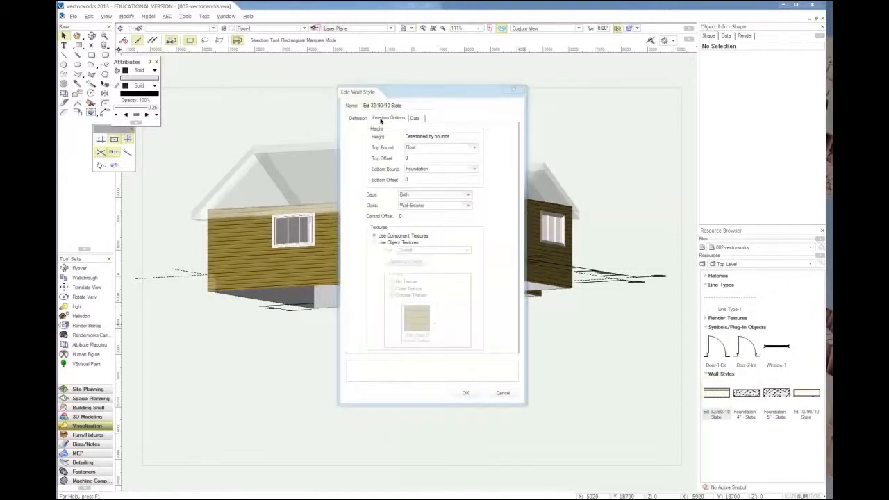
click(419, 171)
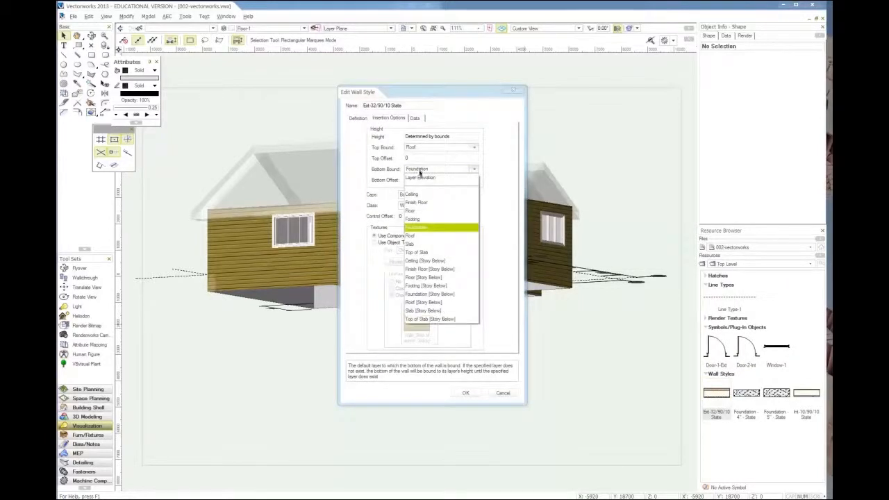
click(425, 201)
click(464, 392)
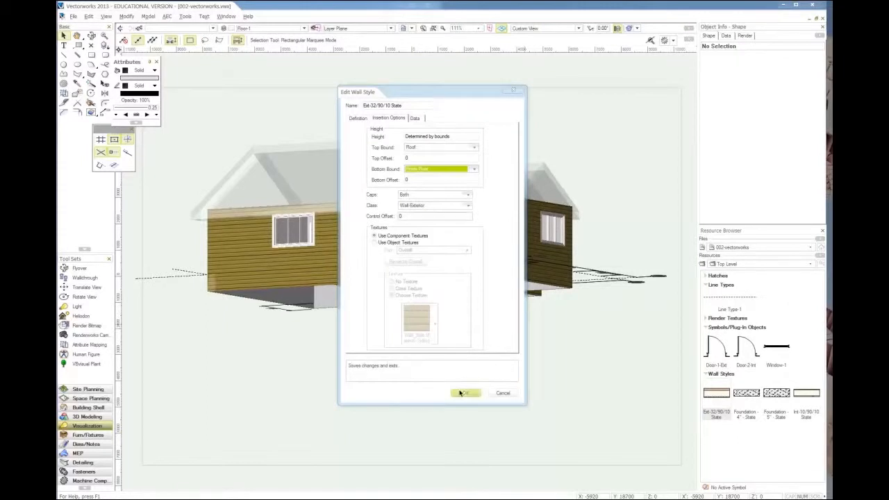
click(471, 362)
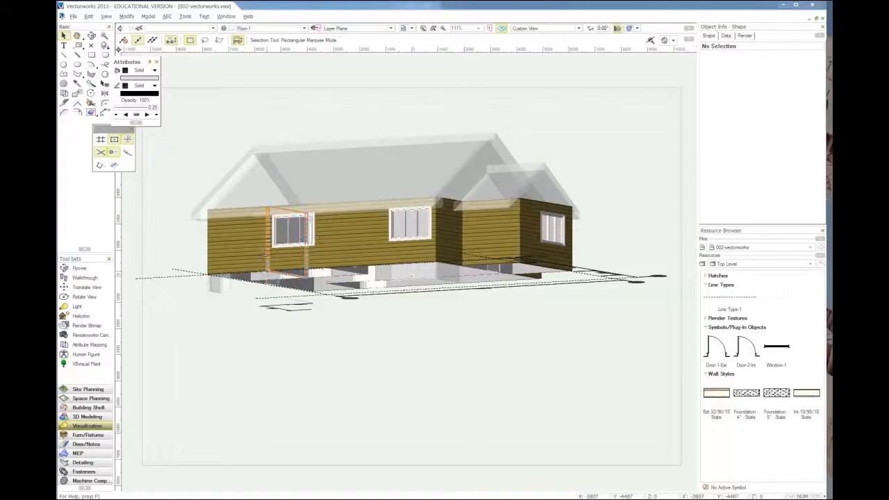
Step: Set the layer options to Show/Snap/Modify Others for the whole house model
key(4)
ctrl+middle_drag(349, 287, 506, 294)
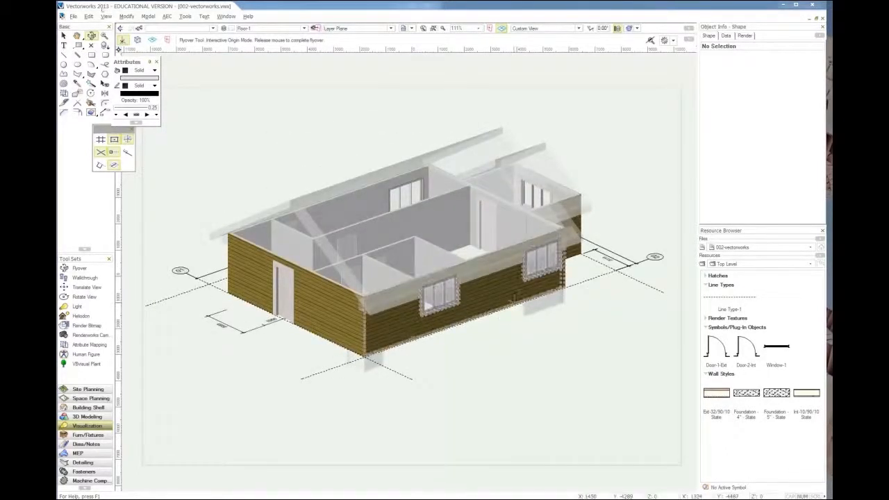
click(107, 17)
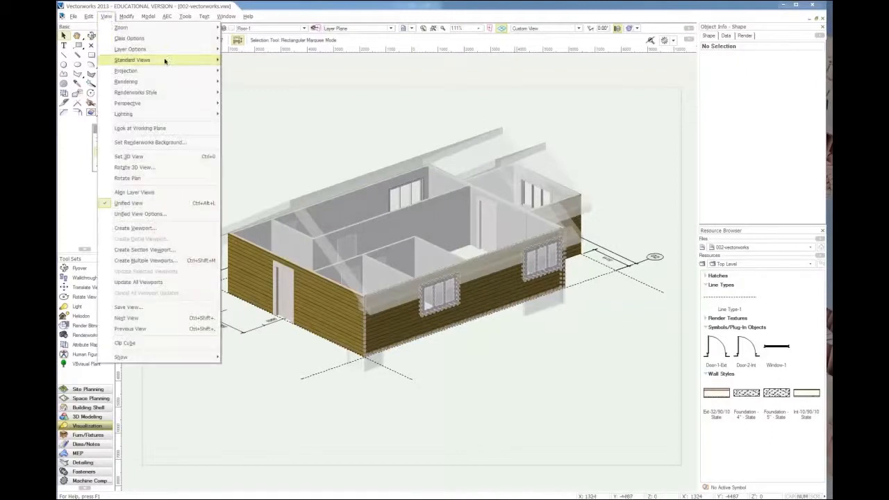
mouse_move(165, 61)
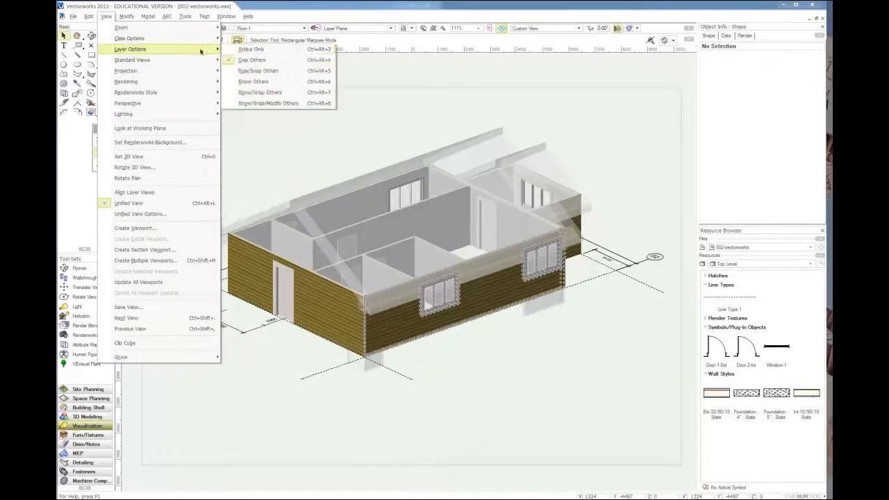
click(309, 105)
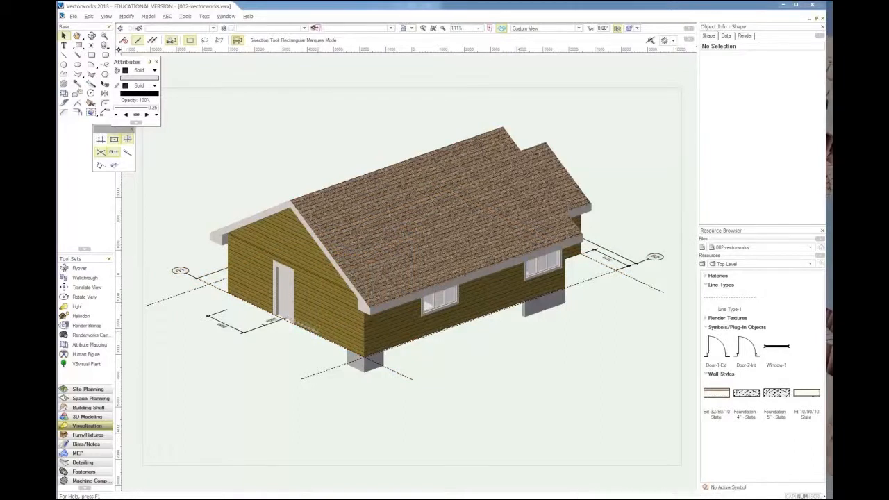
Step: Inspect the wall and foundation heights from a low angle and in the left, right and front standard views
ctrl+middle_drag(312, 329, 505, 250)
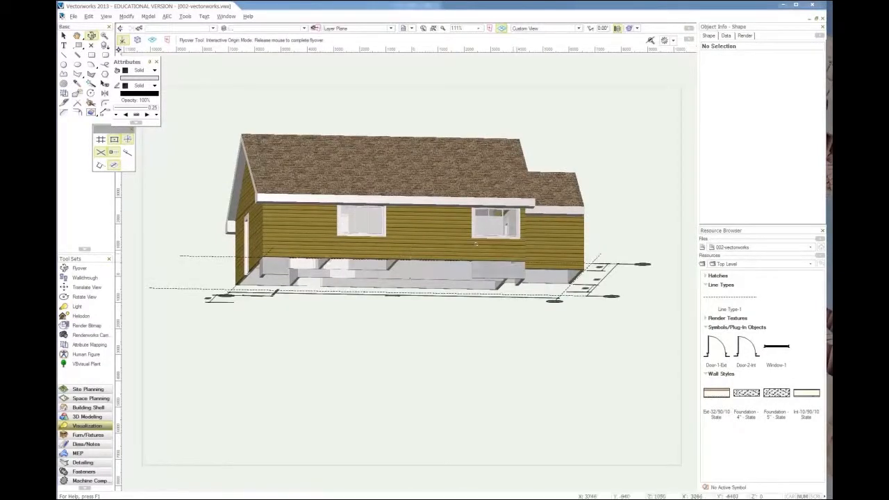
key(x)
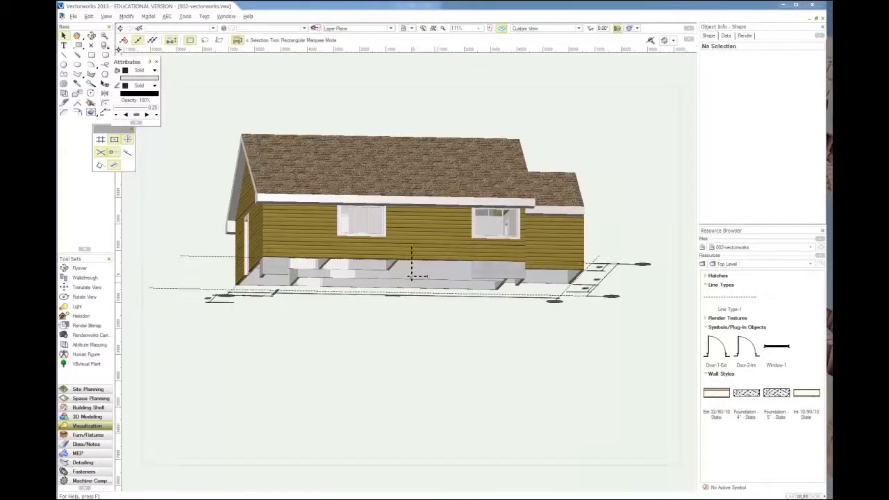
key(KP_4)
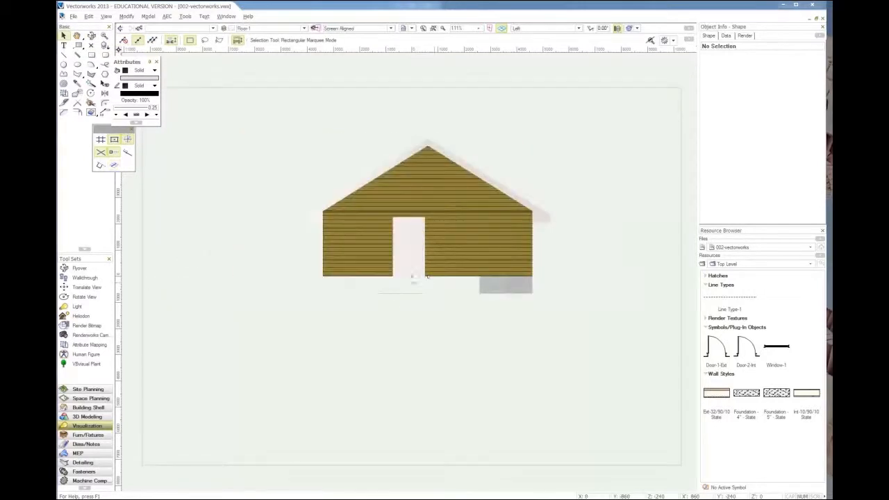
key(KP_6)
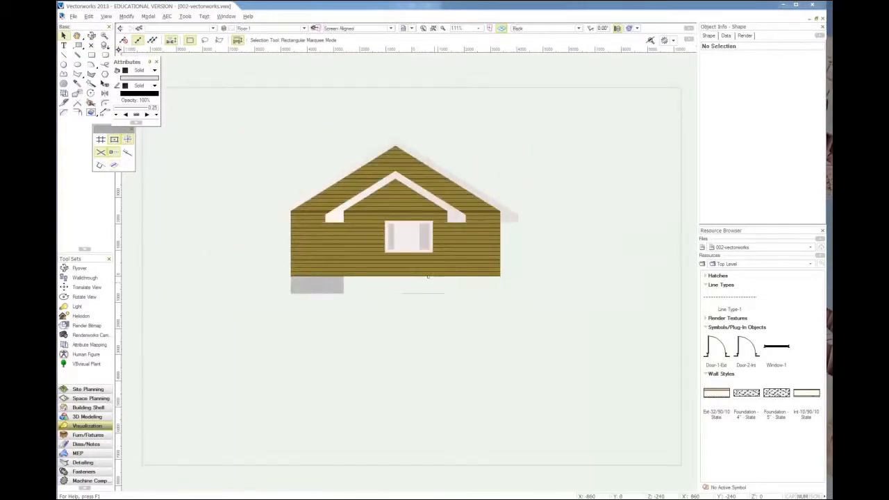
key(KP_2)
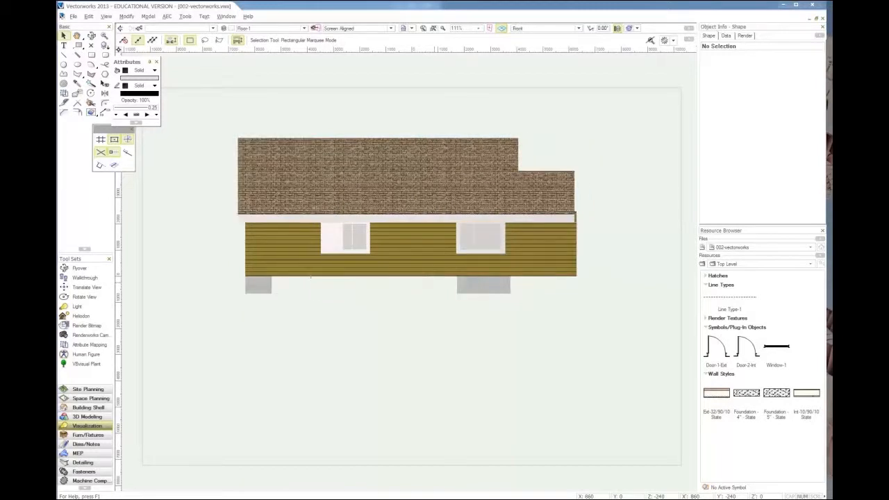
Step: Switch to the Sheets/Views notes in Google Docs, highlight the Viewports topic, and return to the Vectorworks model
click(103, 145)
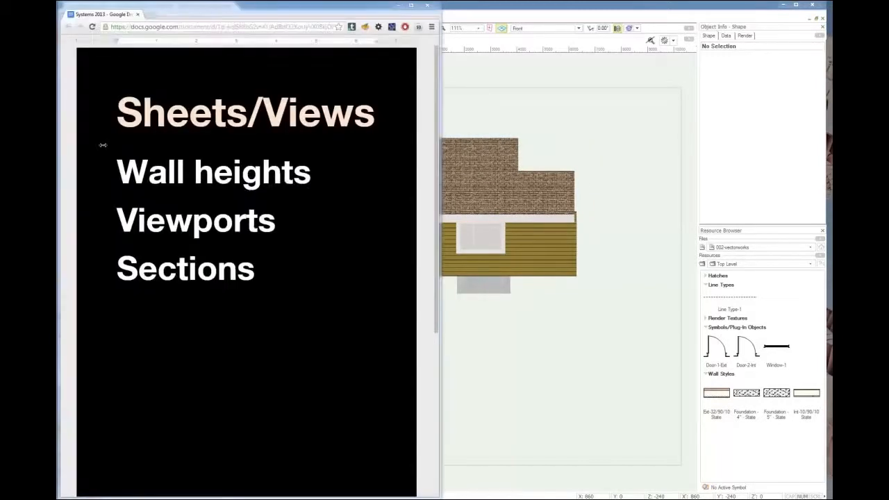
double_click(153, 222)
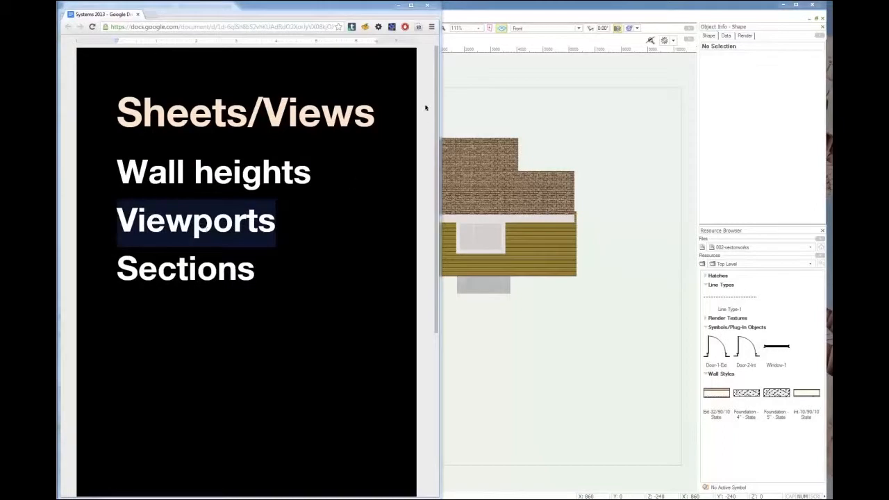
click(495, 11)
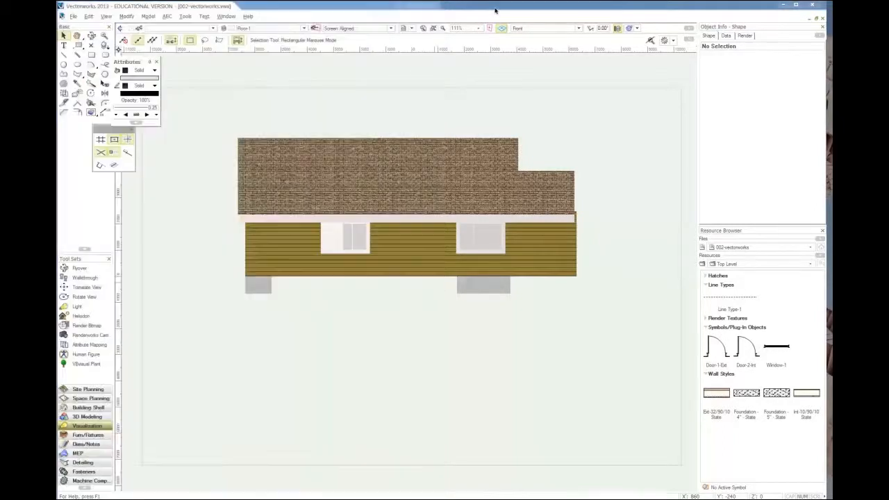
click(229, 157)
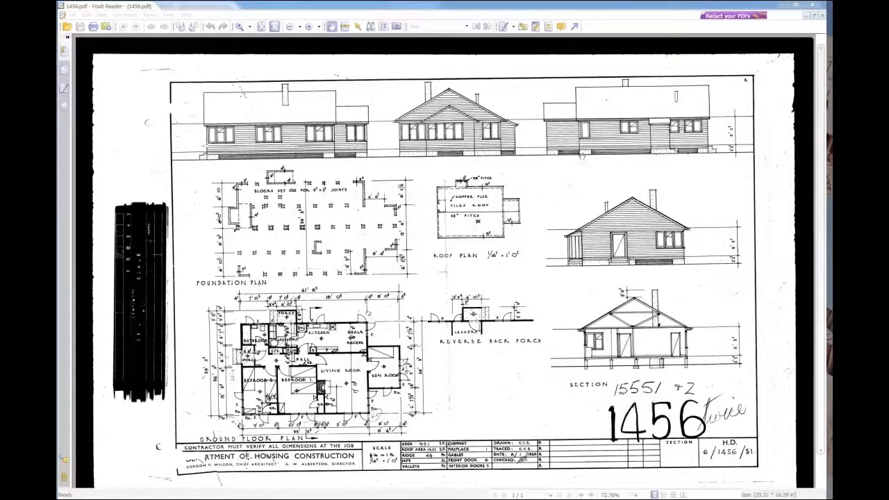
Step: Return to the Vectorworks model, show it in Top/Plan view and set the layer options to Gray/Snap Others
click(785, 6)
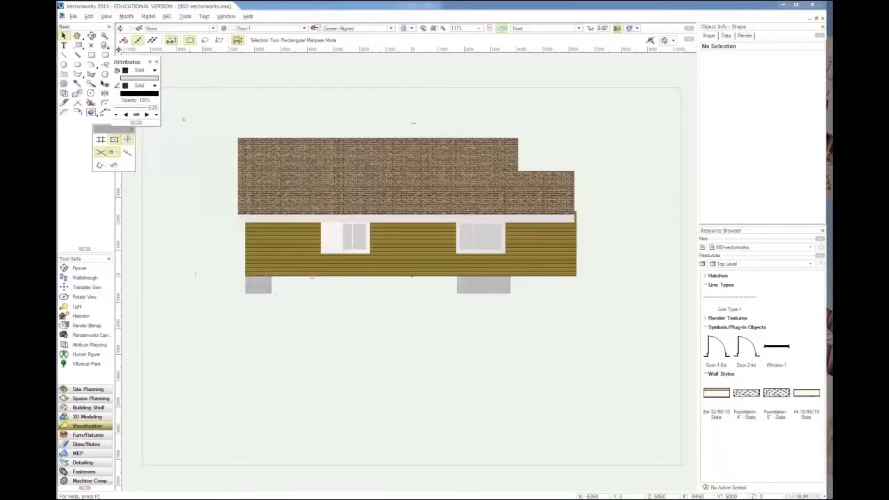
key(ctrl+5)
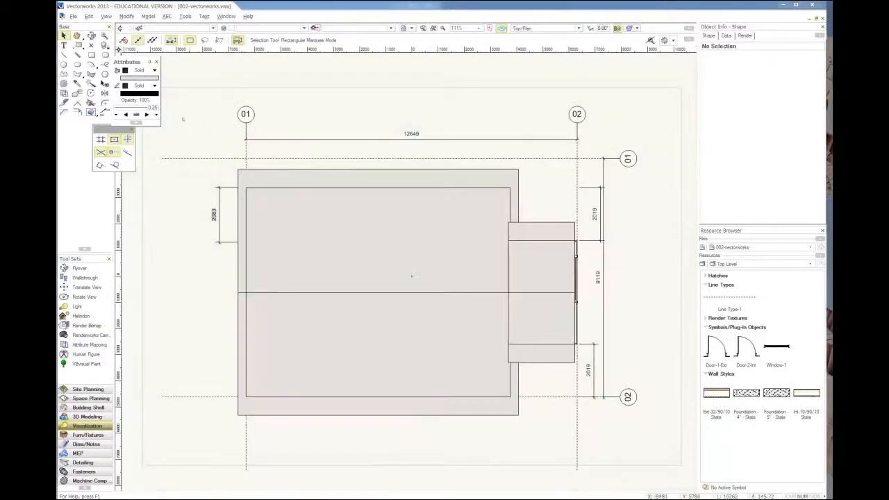
click(105, 16)
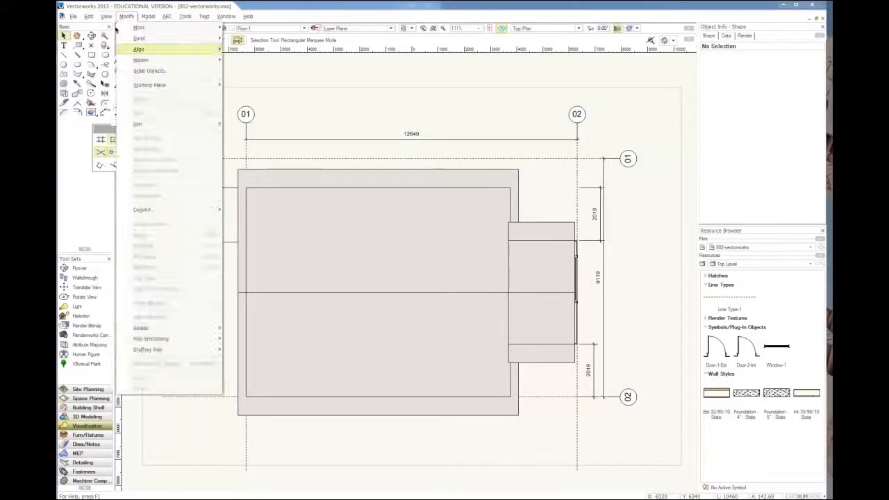
mouse_move(118, 62)
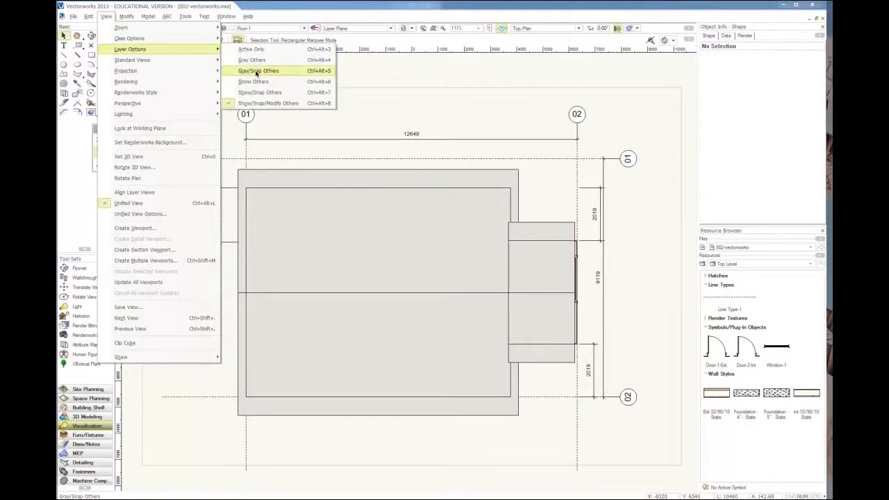
click(255, 72)
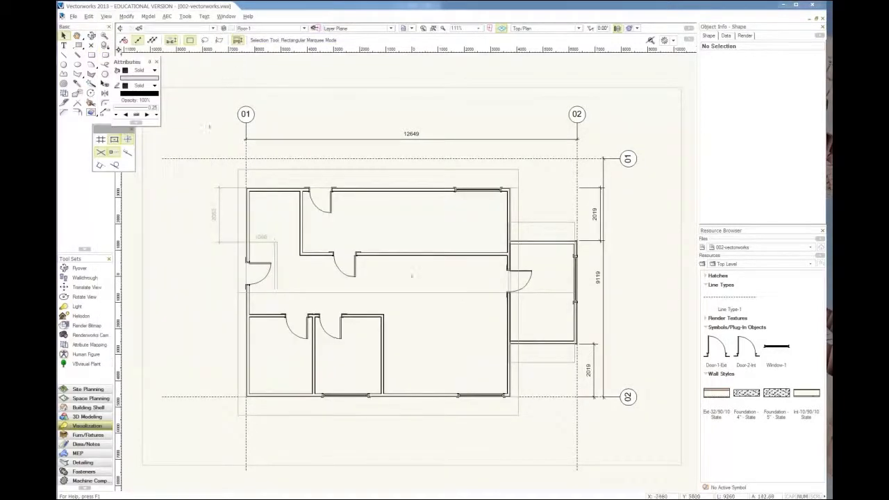
middle_drag(315, 261, 320, 255)
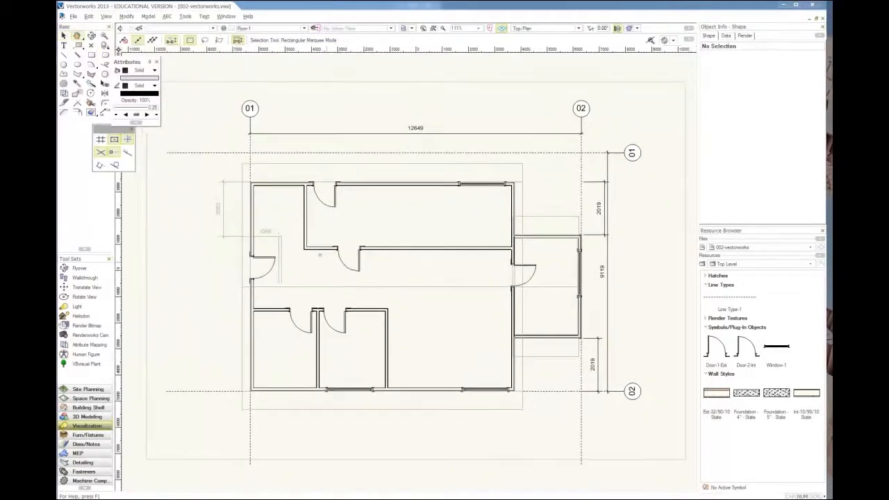
scroll(320, 254, down, 2)
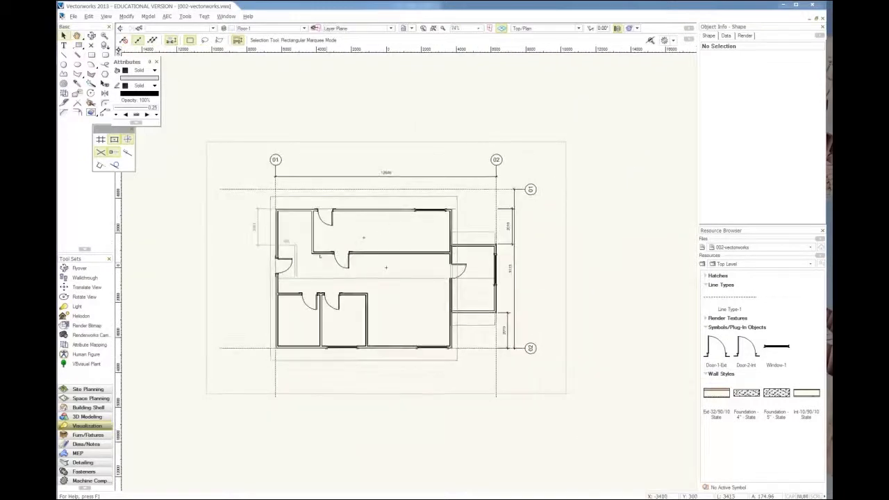
scroll(326, 261, up, 2)
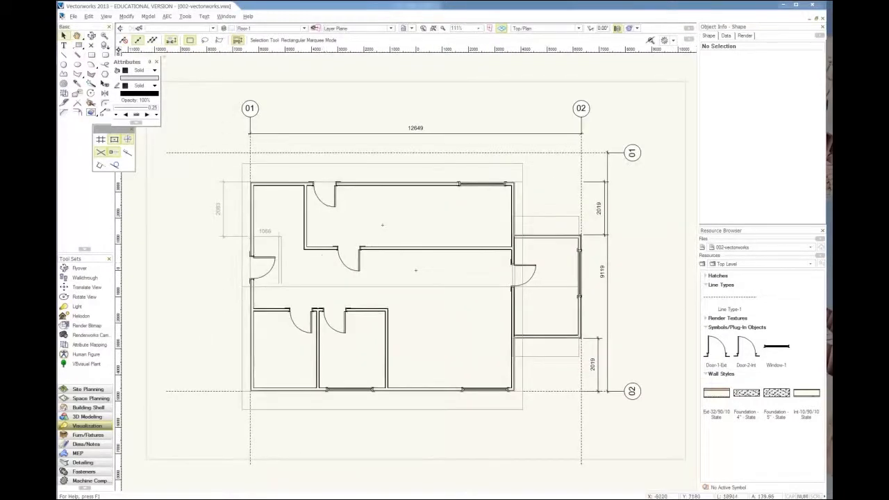
Step: Start a new viewport of the floor plan with the name Plan-1 and the drawing title Plan
click(110, 16)
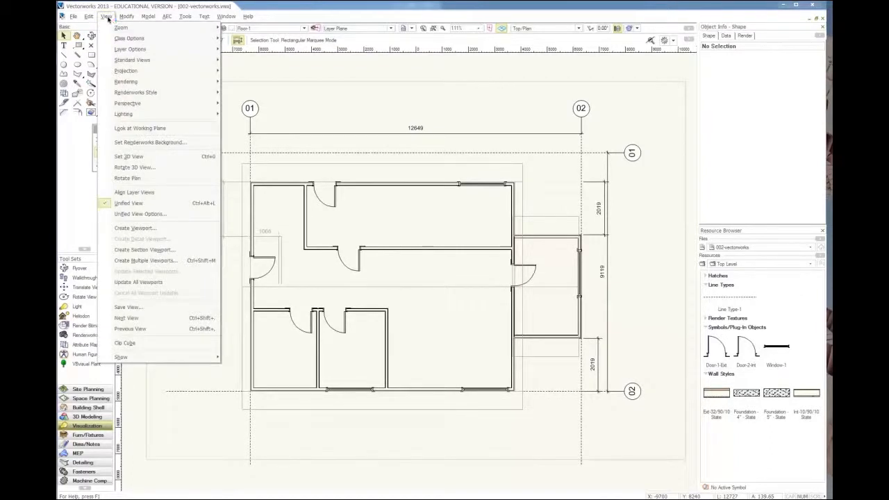
click(156, 228)
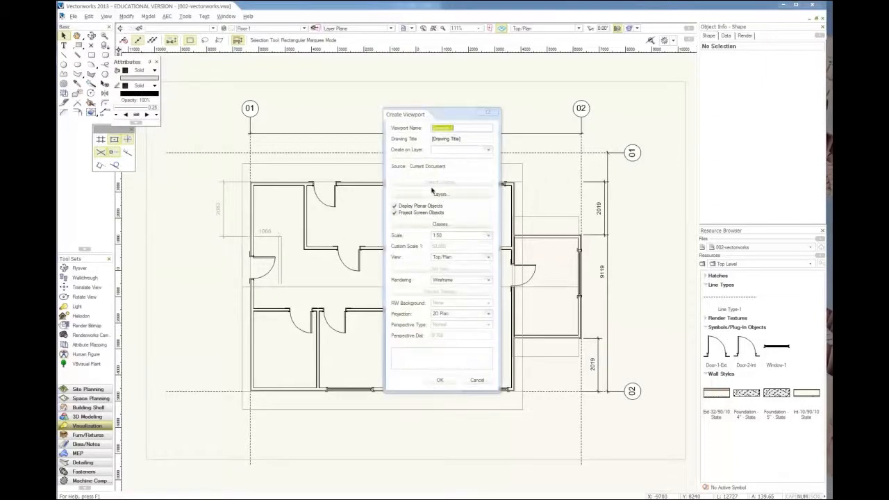
click(450, 129)
drag(450, 127, 403, 127)
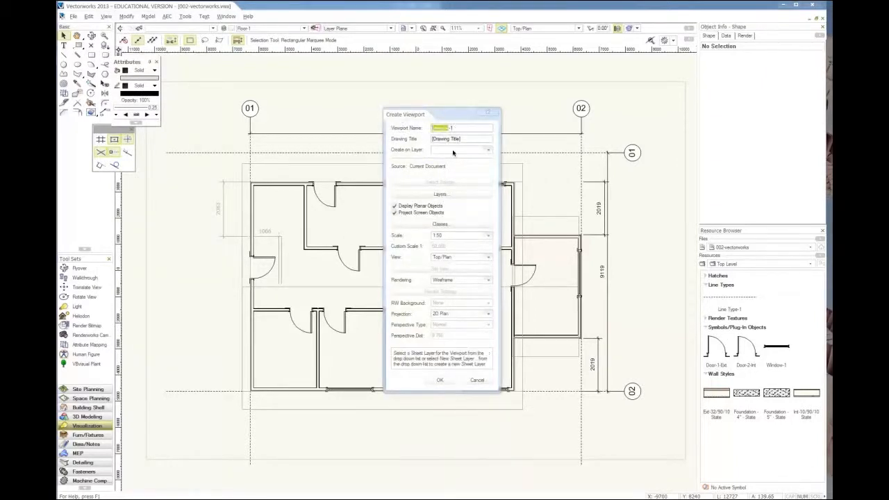
text(Plan)
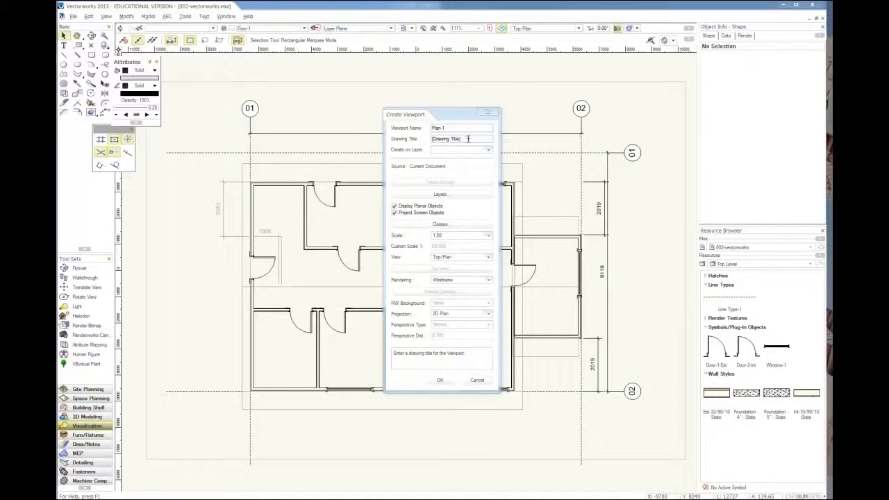
drag(458, 140, 432, 142)
text(Plan)
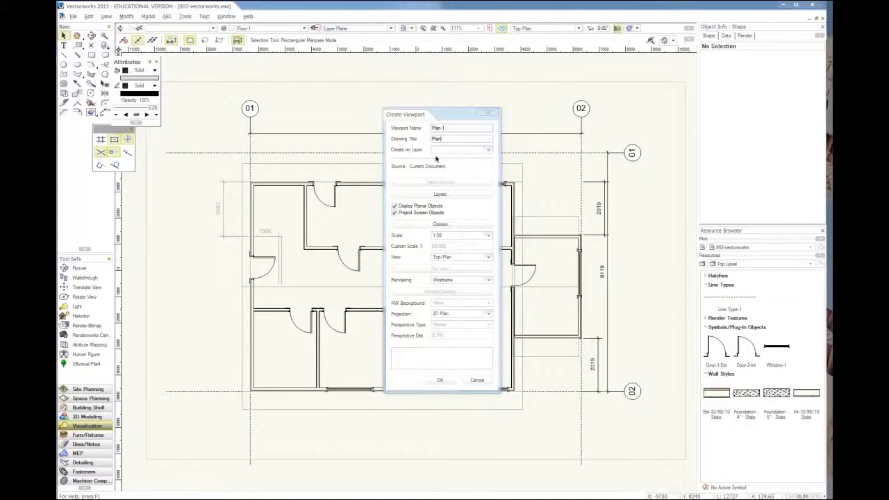
Step: Choose a new sheet layer for the viewport and set its sheet number to A1
click(488, 151)
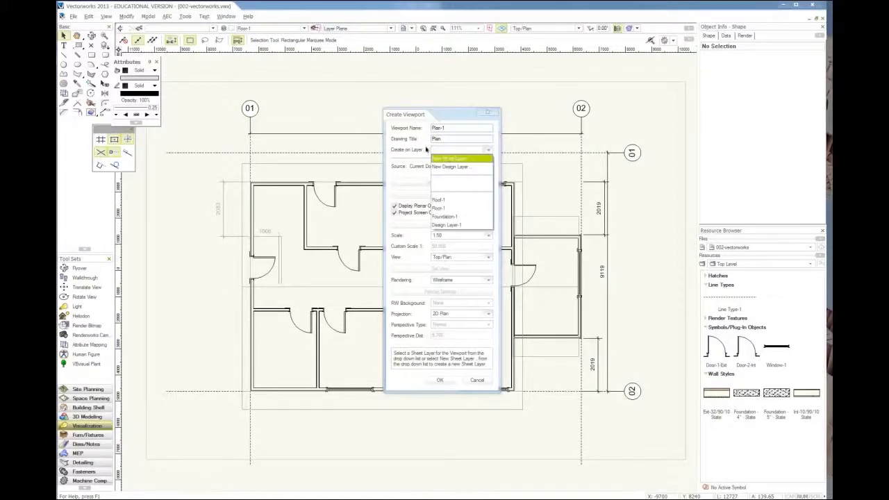
click(461, 159)
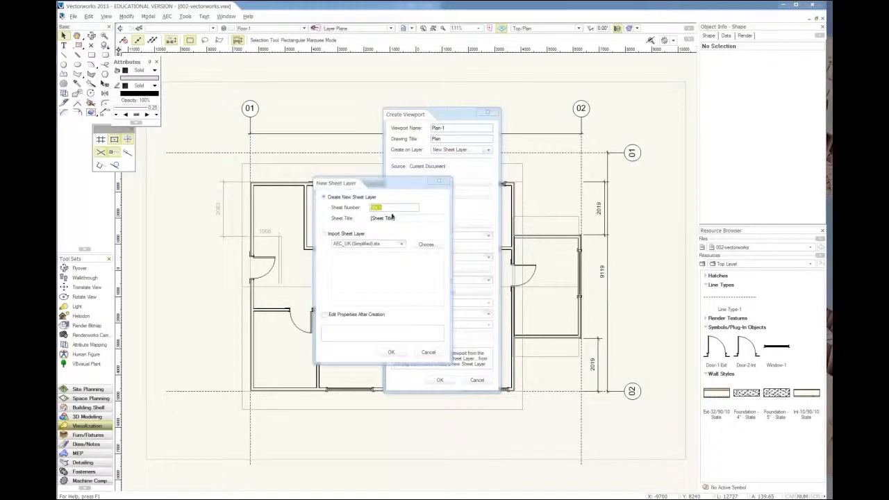
text(Sheet)
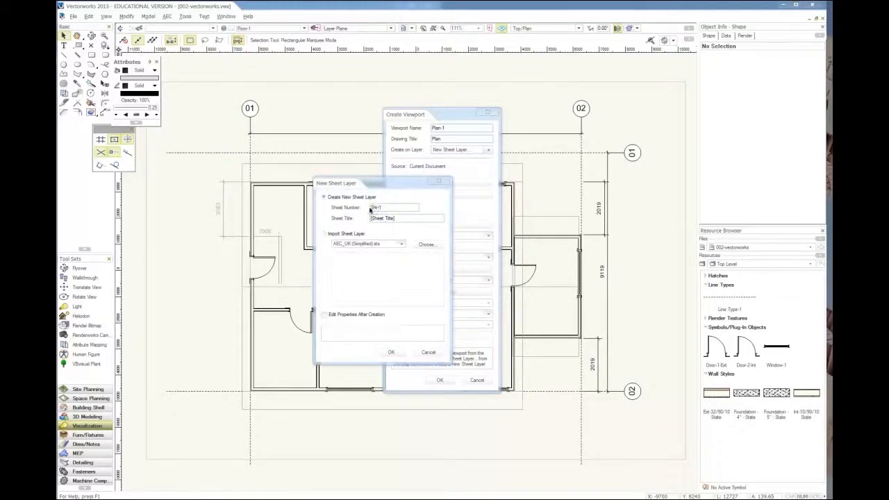
click(377, 208)
double_click(377, 207)
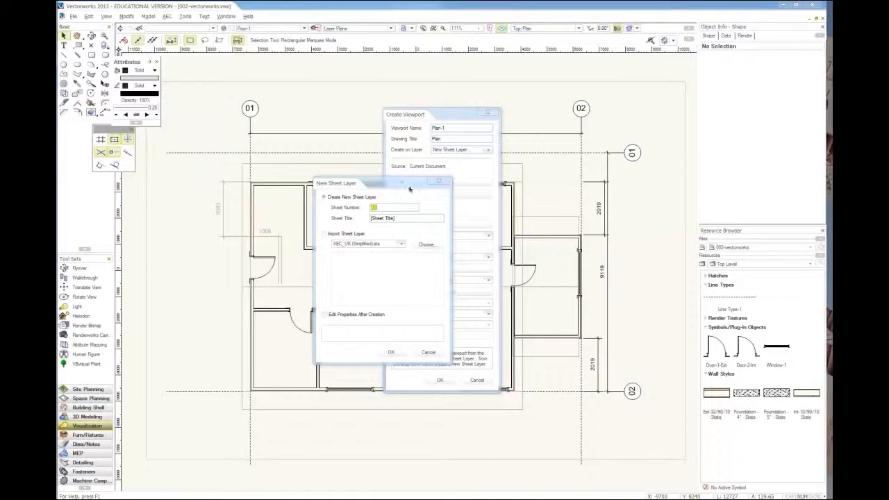
drag(390, 189, 385, 180)
Step: Set the sheet title to State House 1456 and create the sheet layer with the plan viewport on it
click(370, 210)
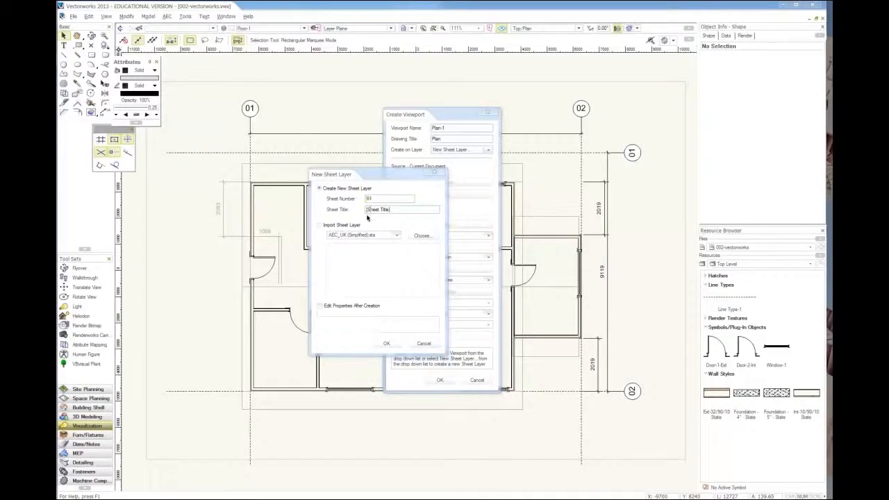
double_click(391, 209)
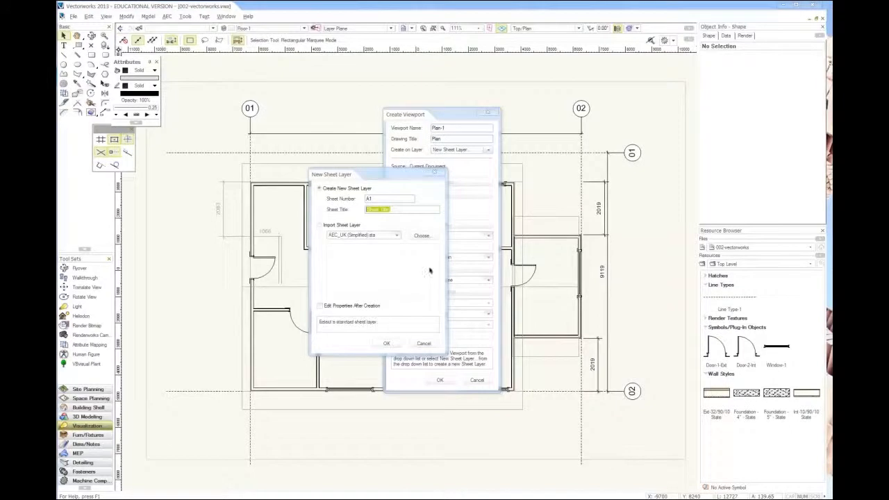
text(Sl)
click(396, 236)
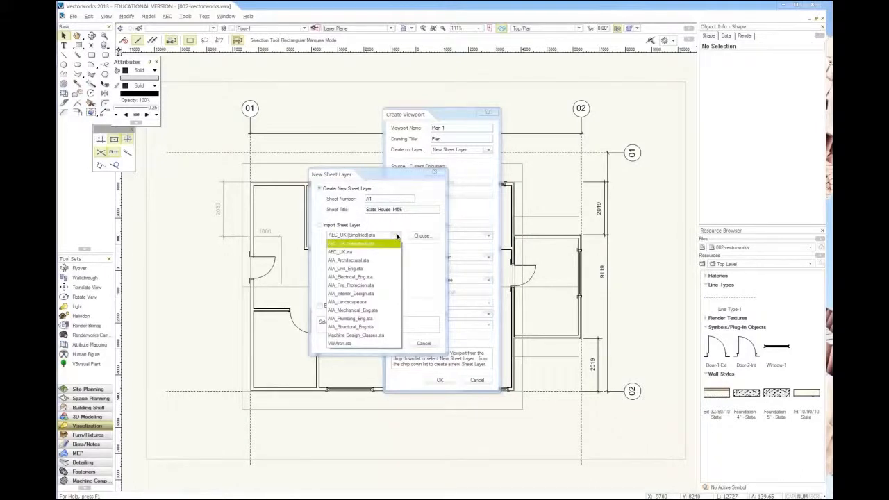
click(396, 236)
click(419, 211)
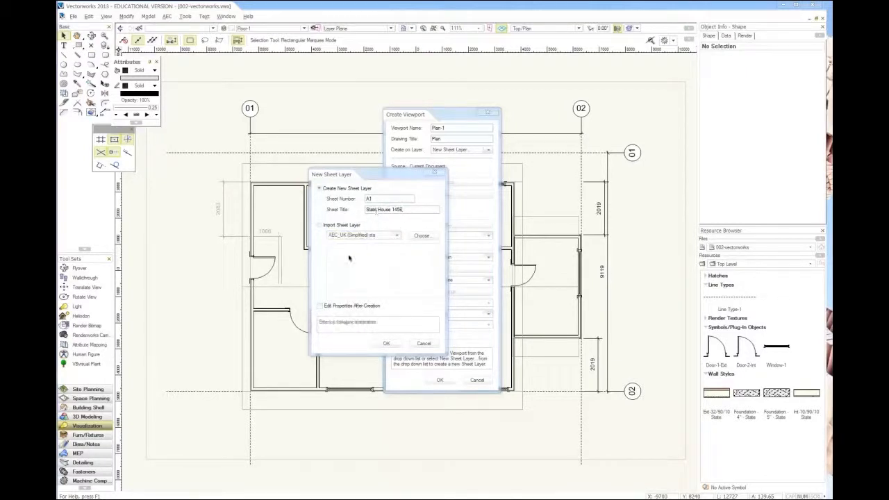
click(390, 344)
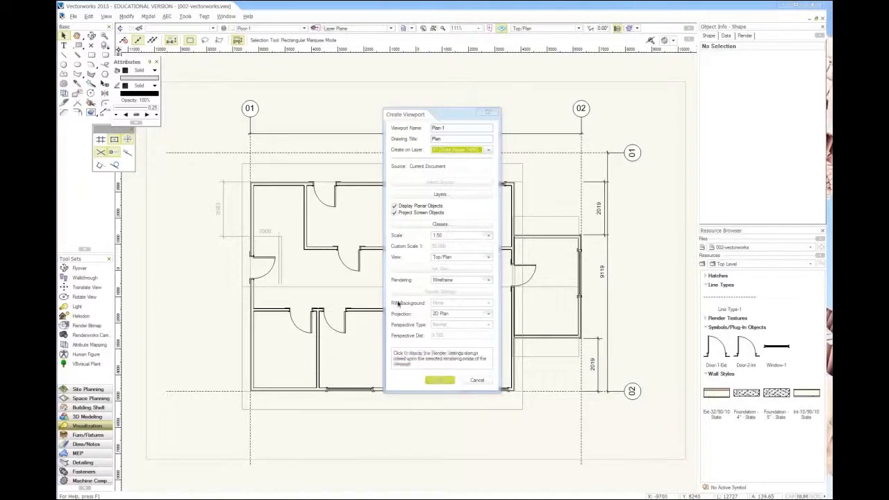
click(438, 381)
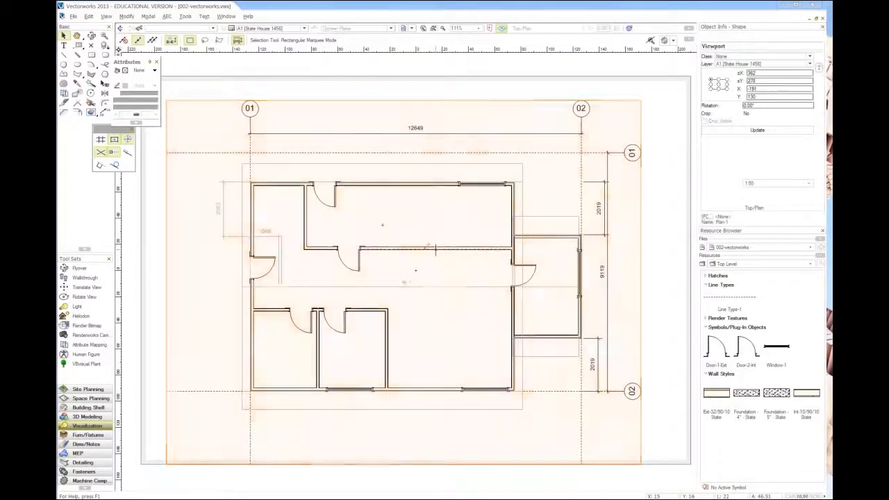
Step: In the sheet's page setup, enable choosing a size unavailable in printer setup and accept the A3 landscape printer settings
scroll(433, 249, down, 2)
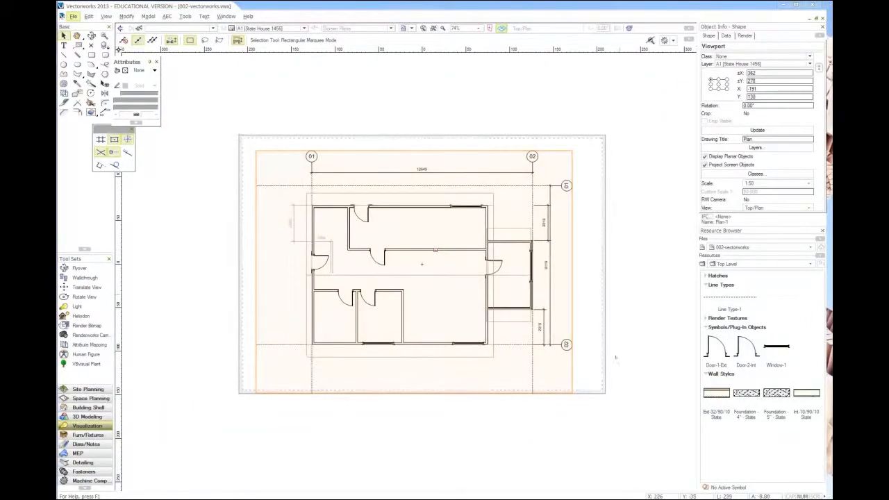
click(615, 357)
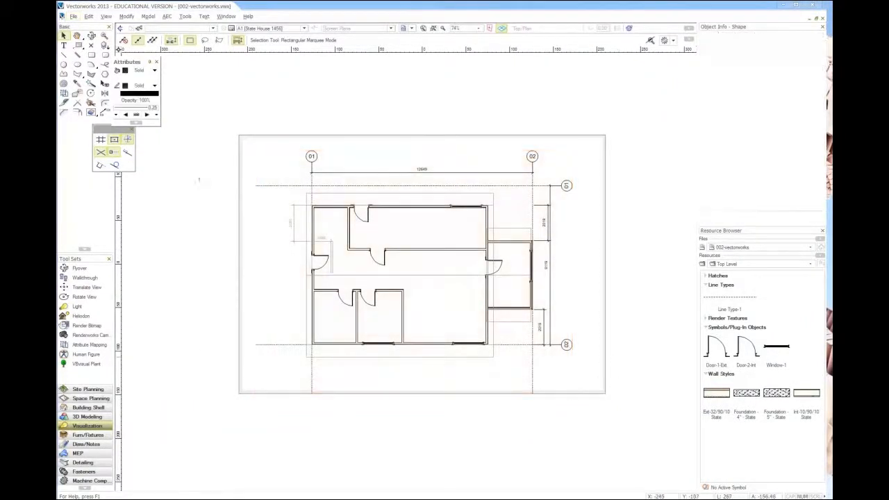
click(73, 16)
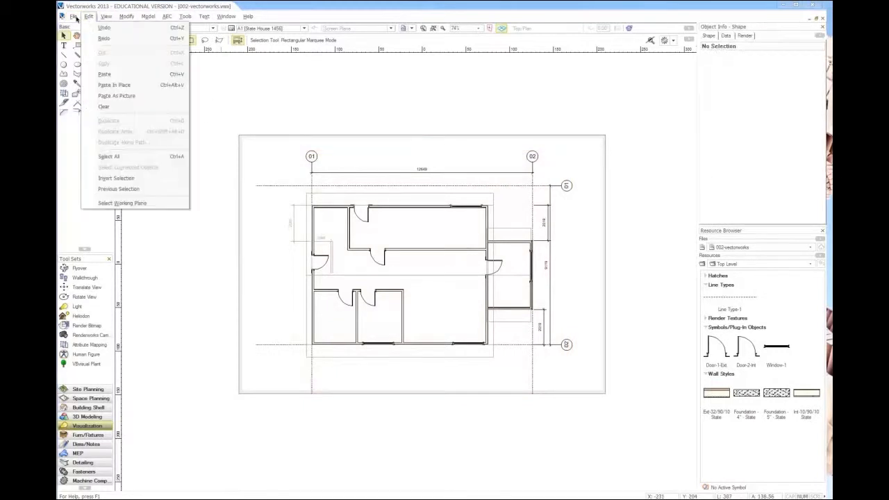
click(105, 203)
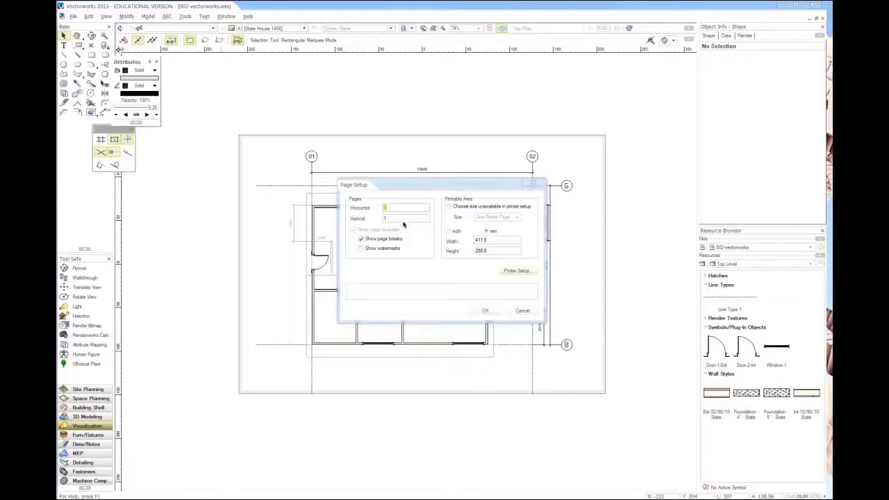
click(455, 207)
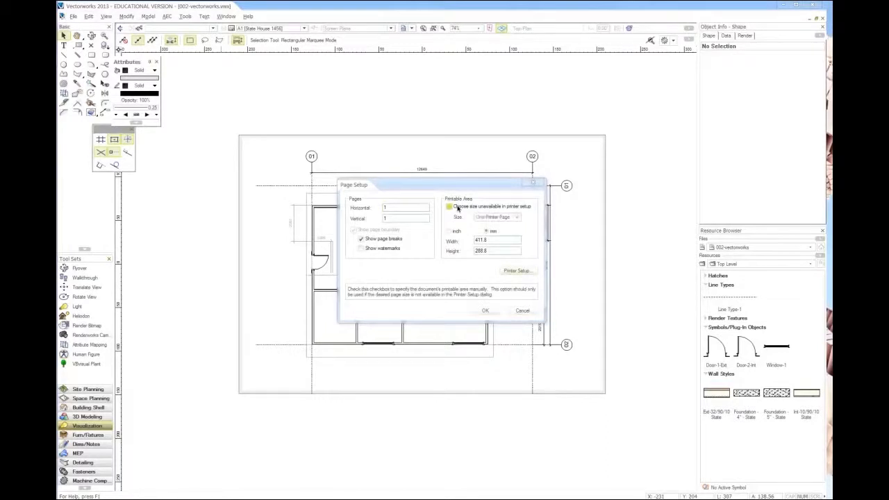
click(528, 272)
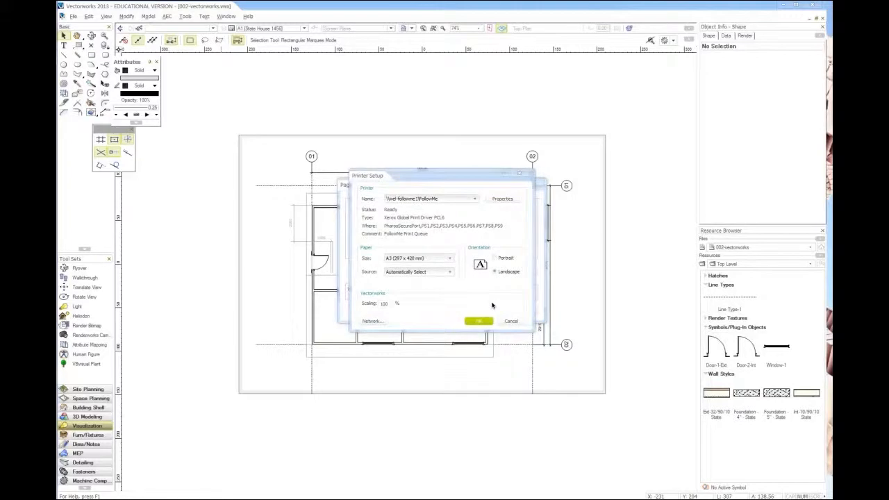
click(479, 322)
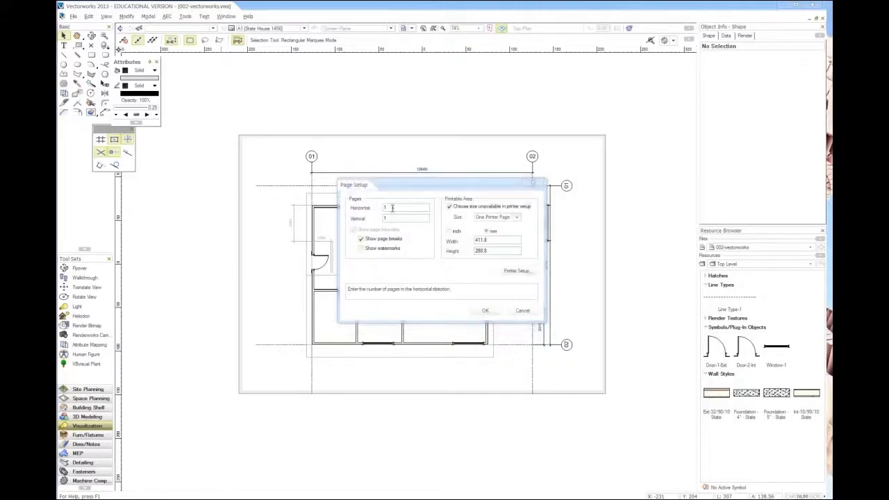
click(485, 310)
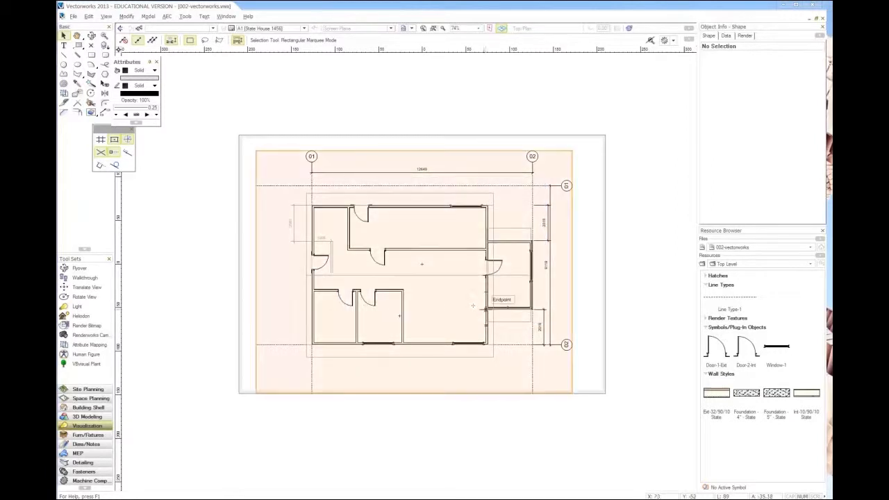
Step: Inspect the plan viewport on the sheet and switch to the 1456.pdf reference drawing in Foxit Reader
scroll(401, 317, up, 2)
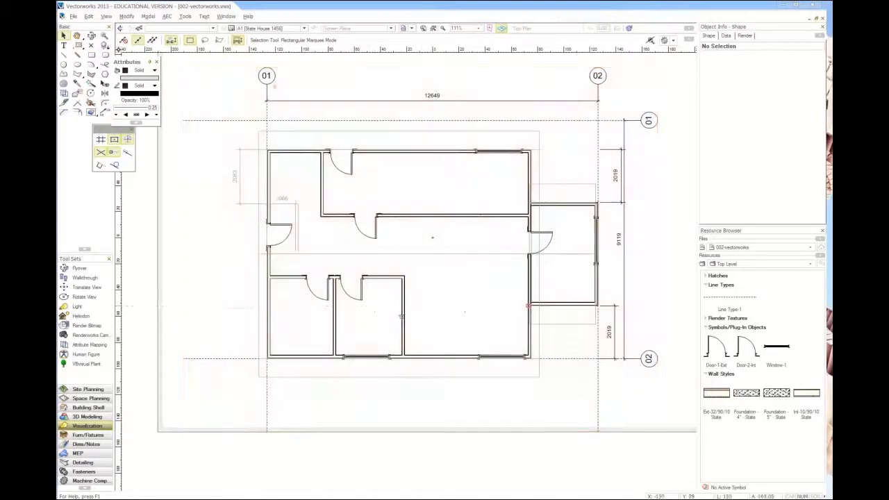
scroll(408, 327, down, 2)
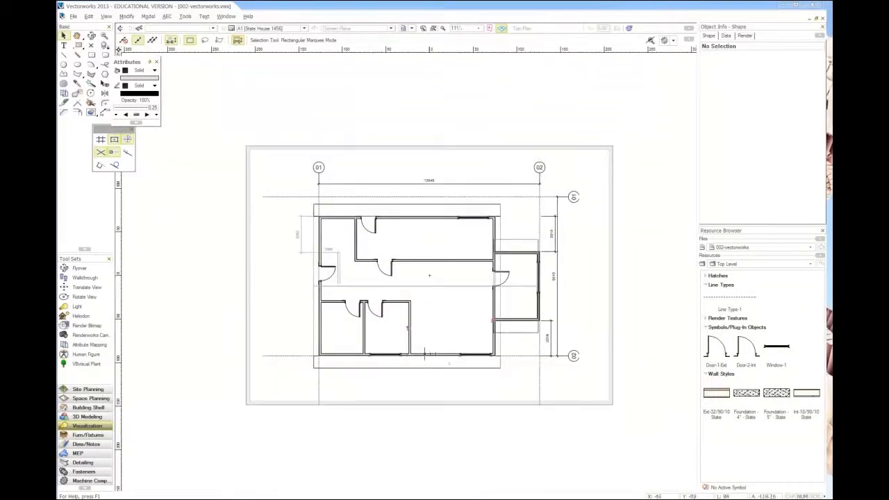
key(alt+Tab)
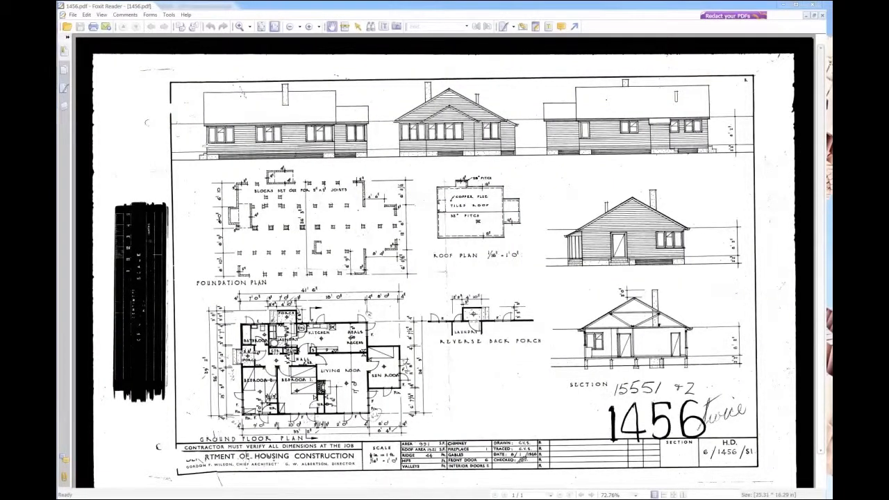
Step: Back in Vectorworks, set the plan viewport's scale to 1:100 and move it to the lower-left area of the sheet
key(alt+Tab)
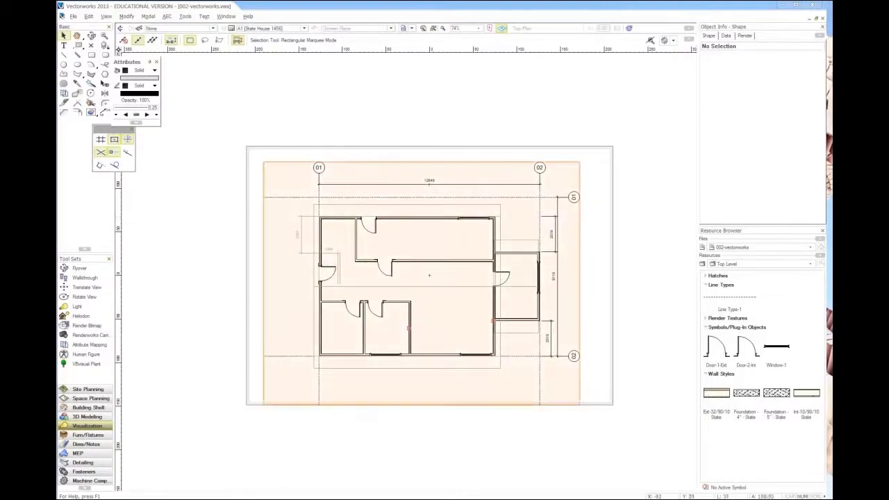
click(285, 30)
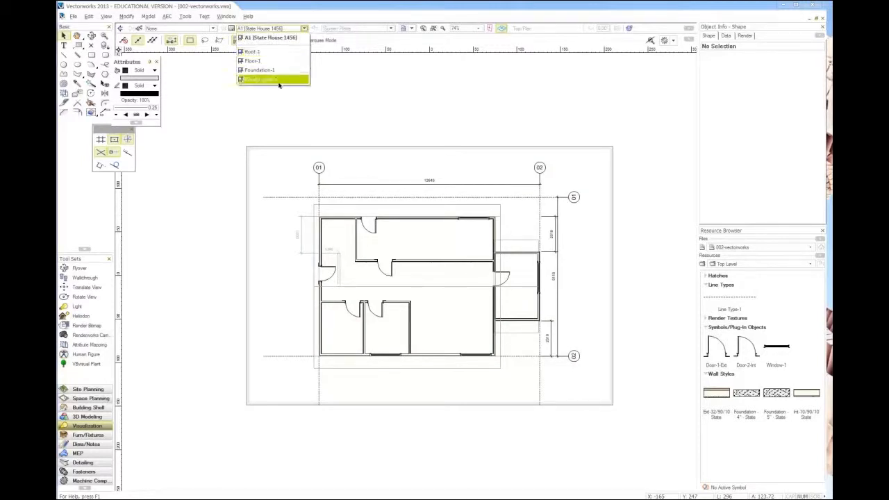
click(362, 218)
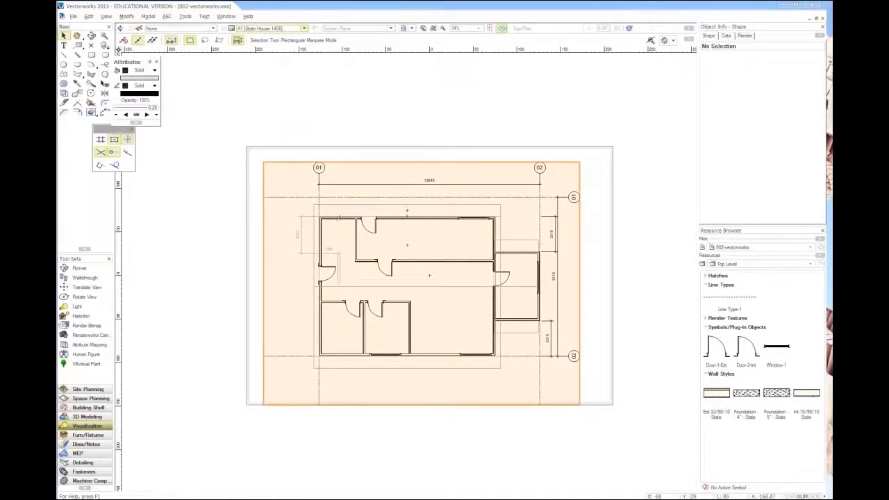
click(321, 210)
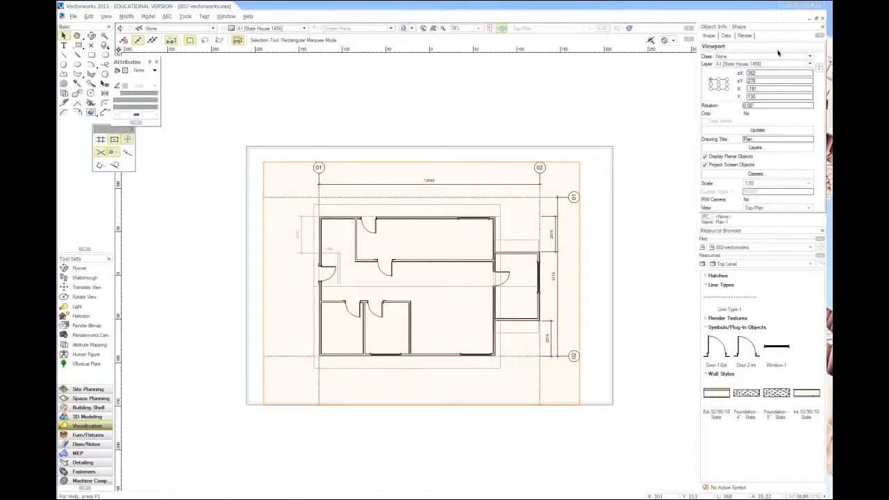
click(808, 184)
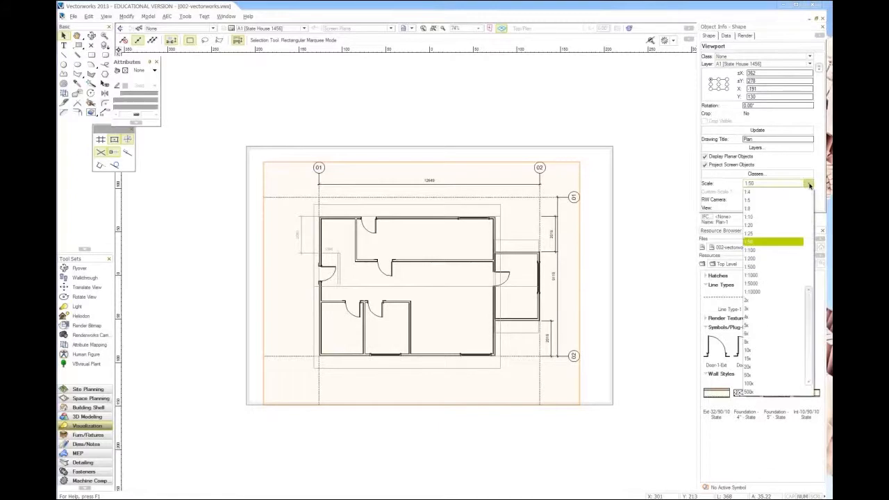
click(762, 250)
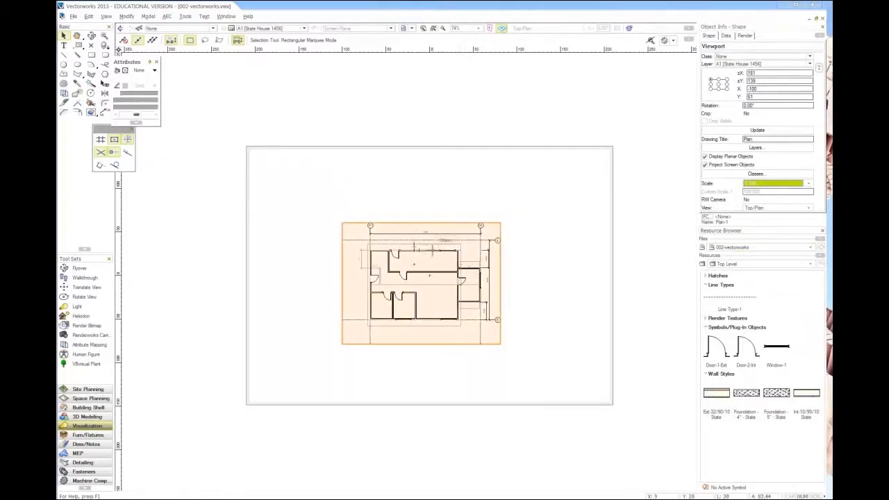
drag(414, 266, 351, 316)
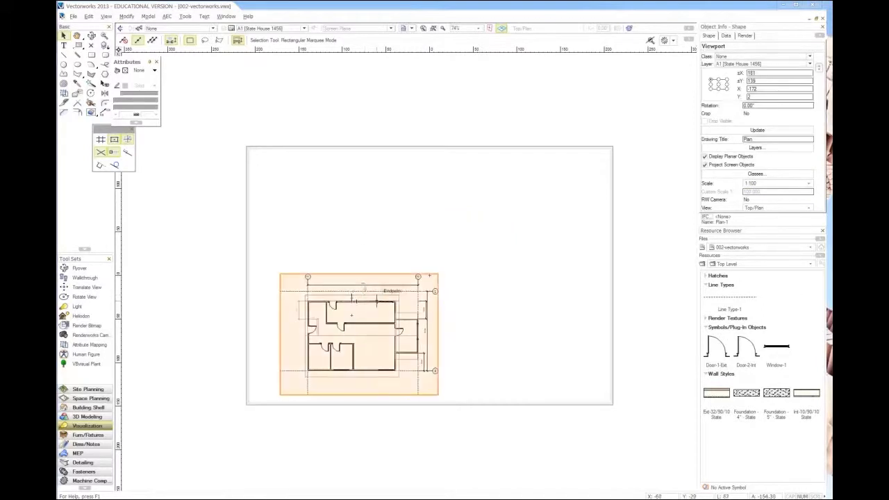
click(396, 256)
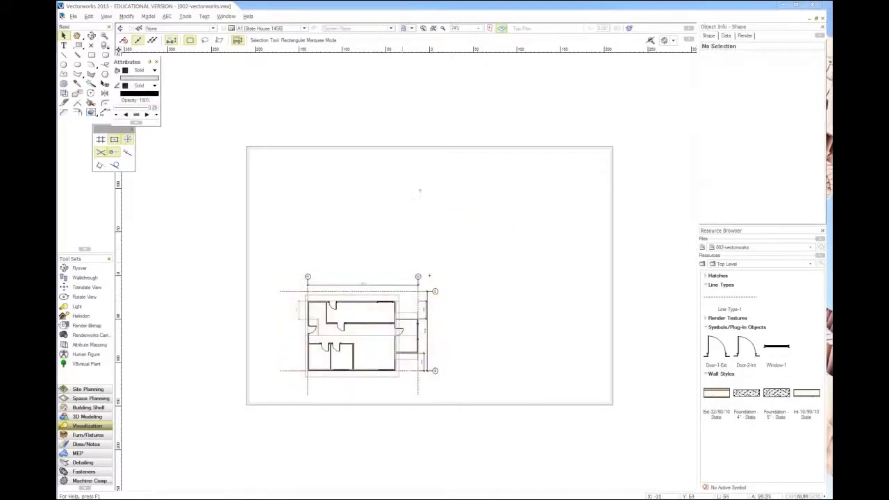
Step: Activate the Floor-1 design layer, consult the 1456.pdf elevations, and show the model in Front view
click(270, 29)
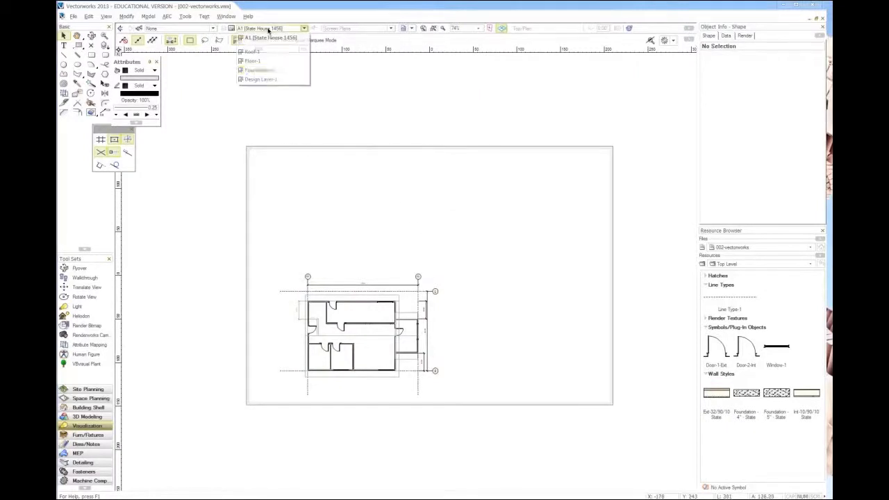
click(249, 61)
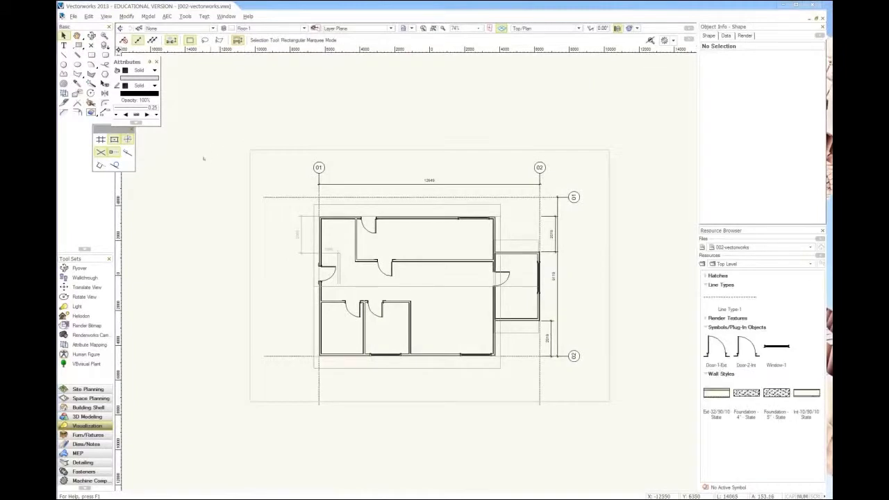
key(alt+Tab)
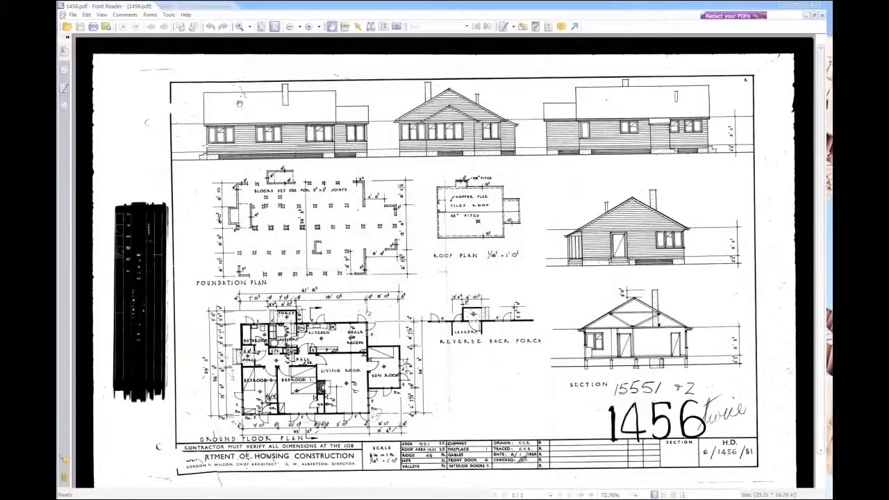
click(783, 6)
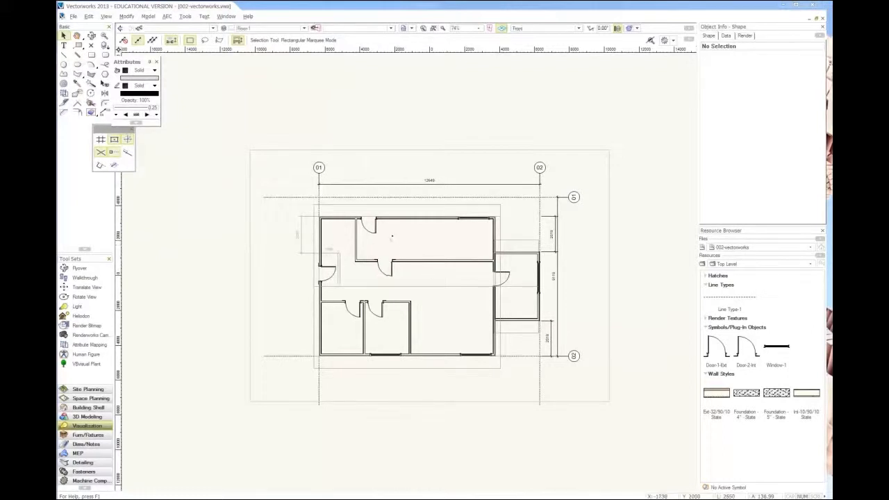
key(KP_2)
scroll(431, 166, up, 2)
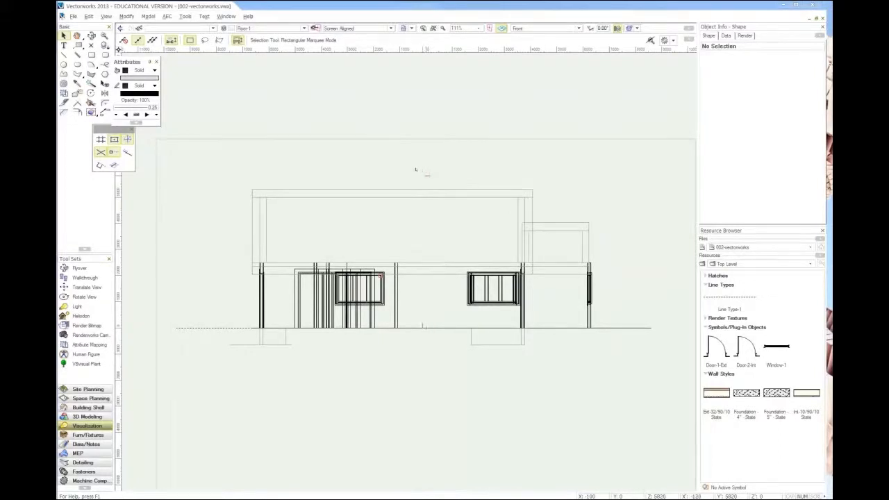
scroll(389, 171, down, 2)
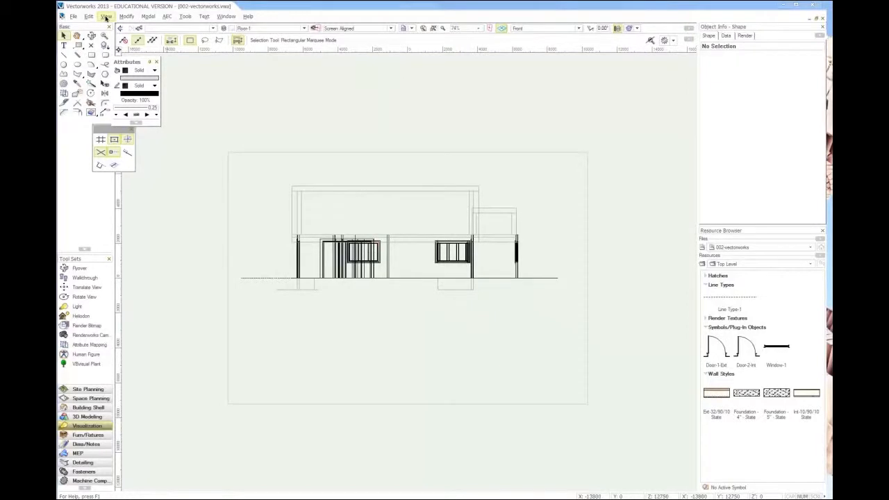
Step: Start a new viewport named Elevation-1 with the drawing title Elevation South, placed on sheet layer A1 [State House 1456]
click(105, 16)
click(136, 228)
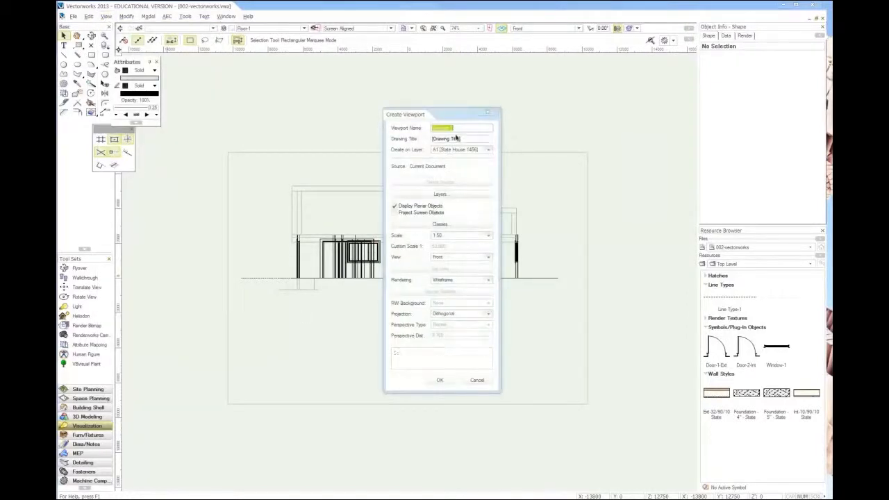
click(439, 128)
drag(451, 128, 408, 129)
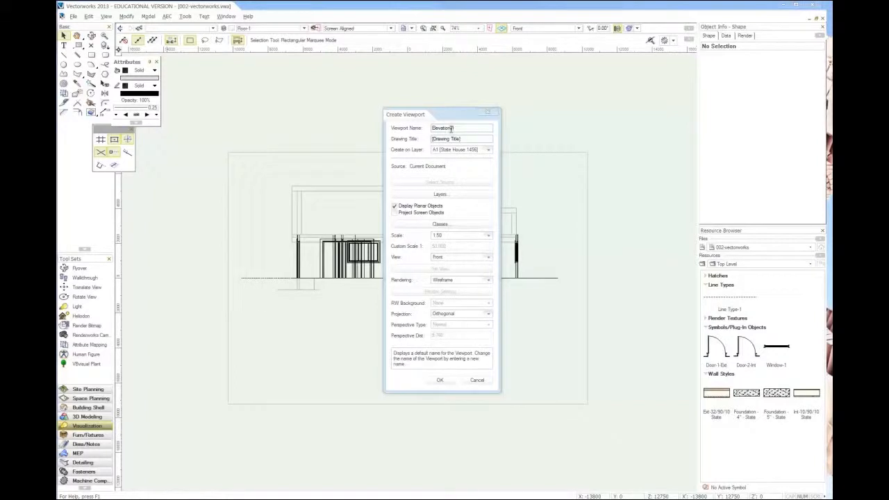
key(Tab)
text(E)
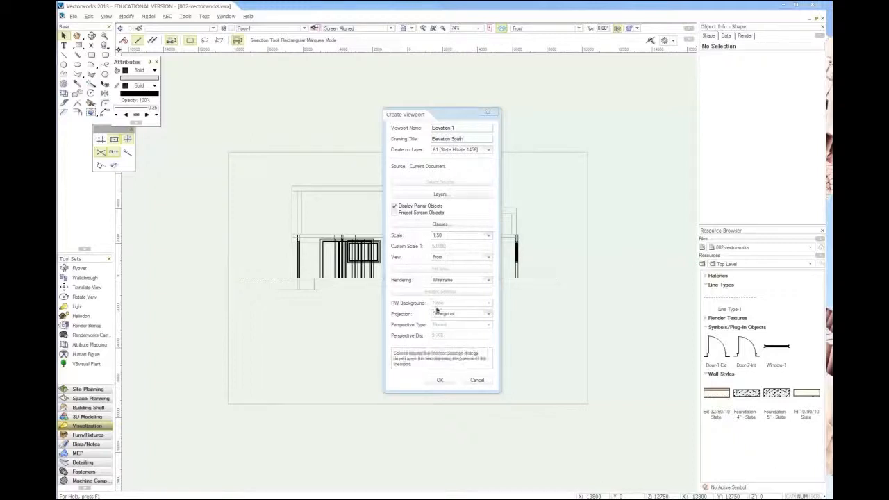
click(459, 151)
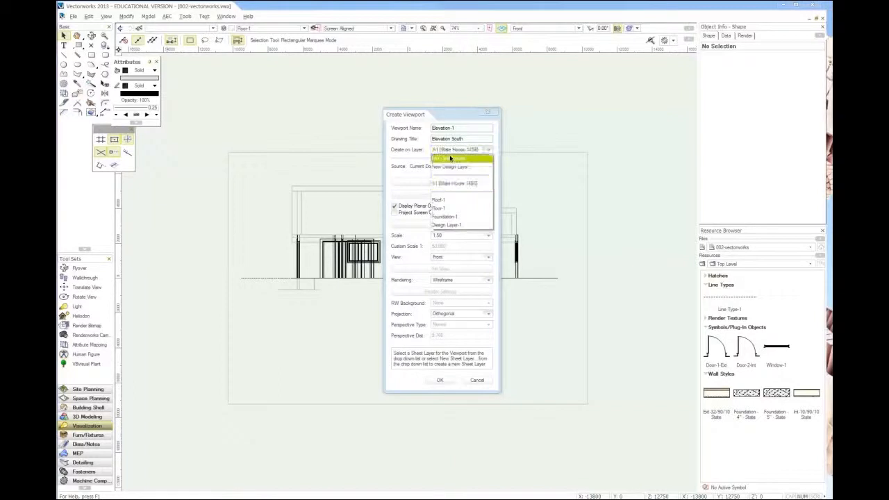
click(472, 184)
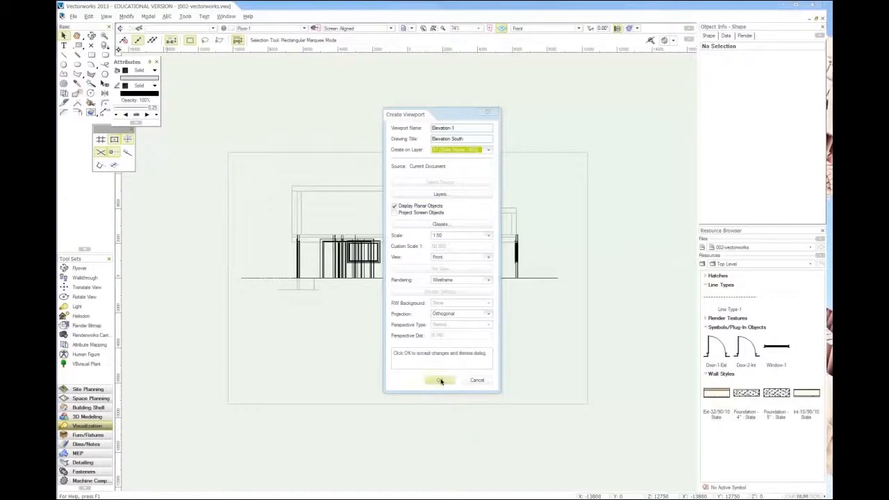
Step: Keep Wireframe rendering, set the new viewport's scale to 1:100 and create it
click(448, 280)
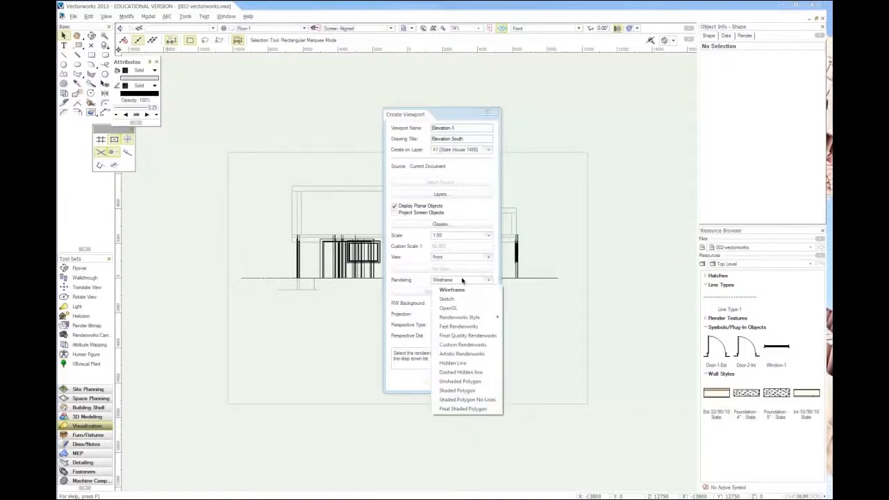
click(453, 290)
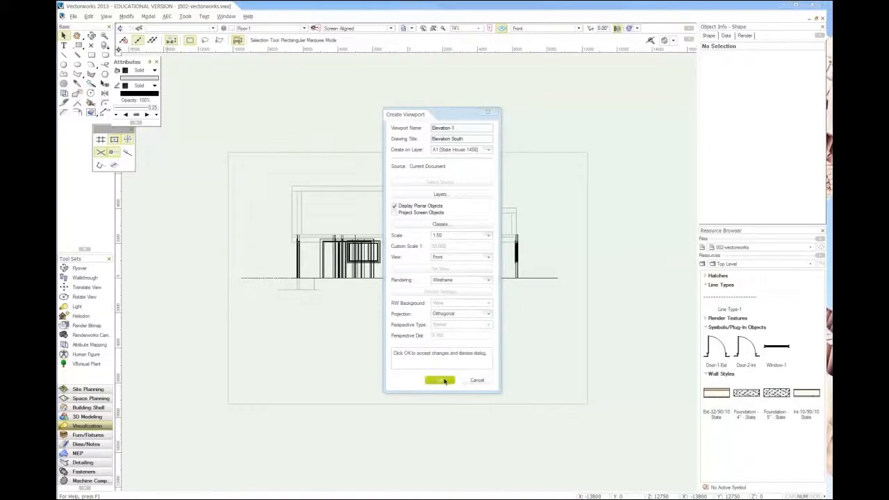
click(451, 236)
click(451, 261)
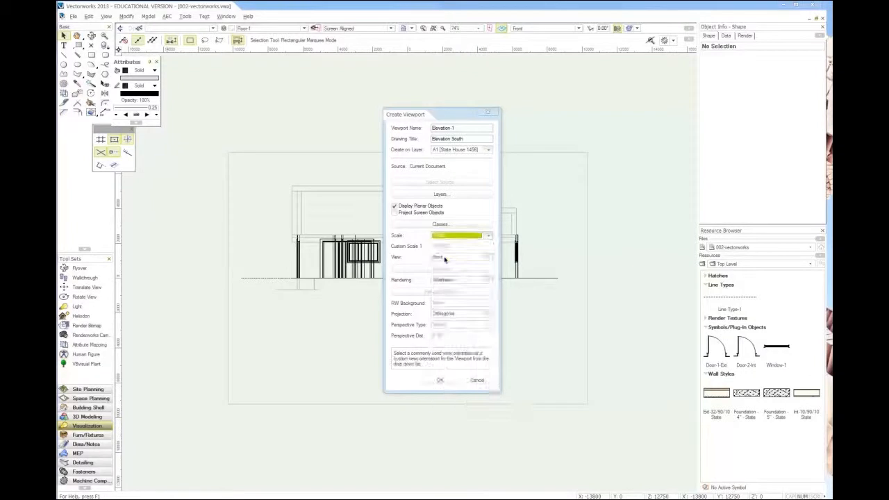
click(435, 380)
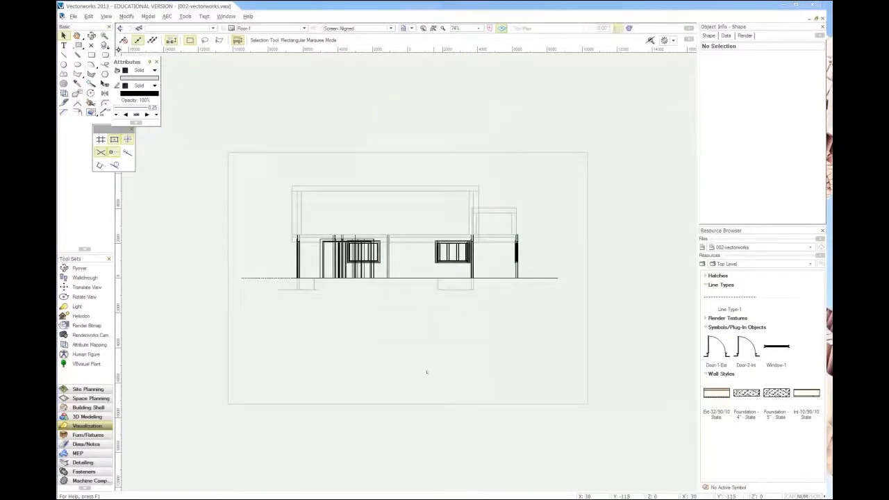
Step: Move the Elevation South viewport to the upper-left area of the sheet, above the plan
click(397, 246)
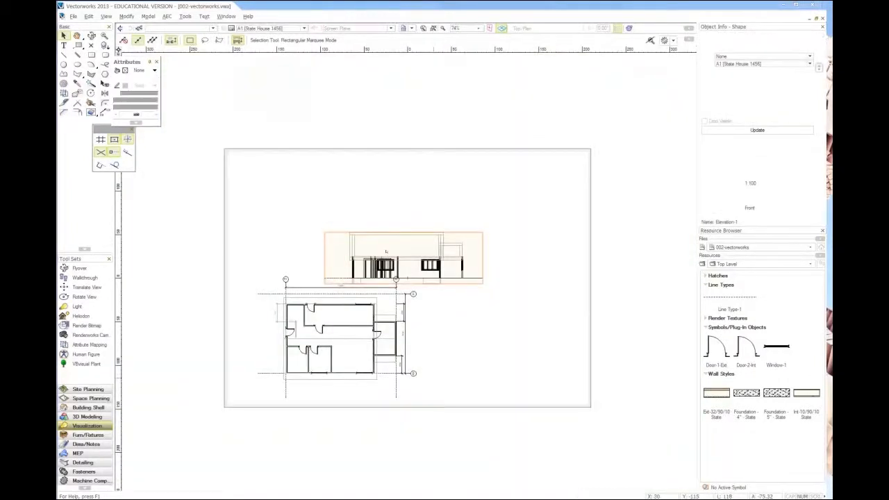
drag(386, 250, 299, 179)
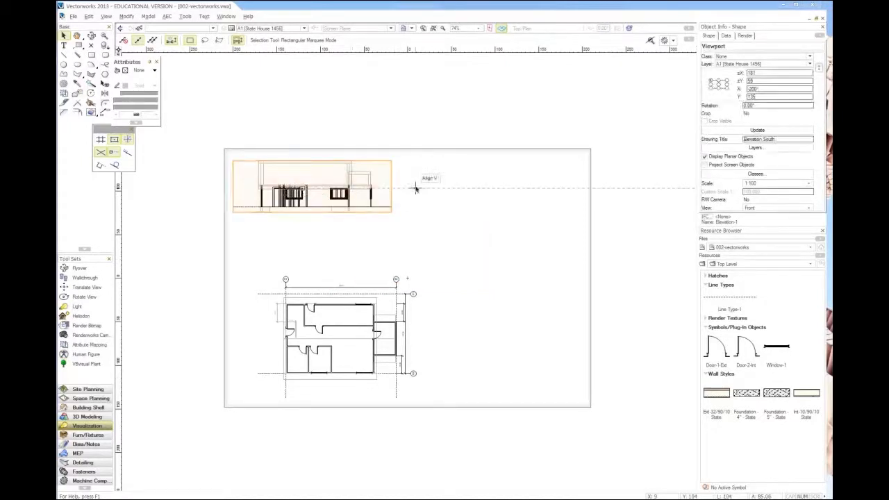
click(455, 258)
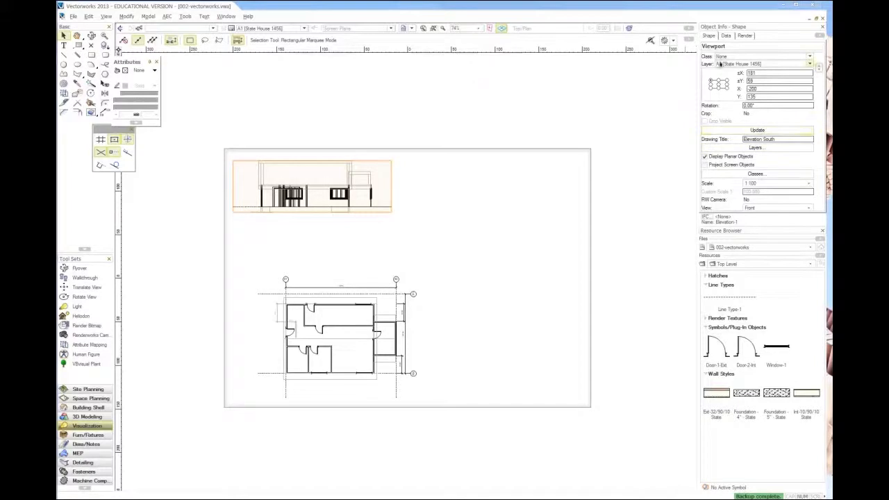
Step: Turn off planar objects in the Elevation South viewport, set its background render to Hidden Line and update it
click(814, 161)
scroll(814, 160, down, 3)
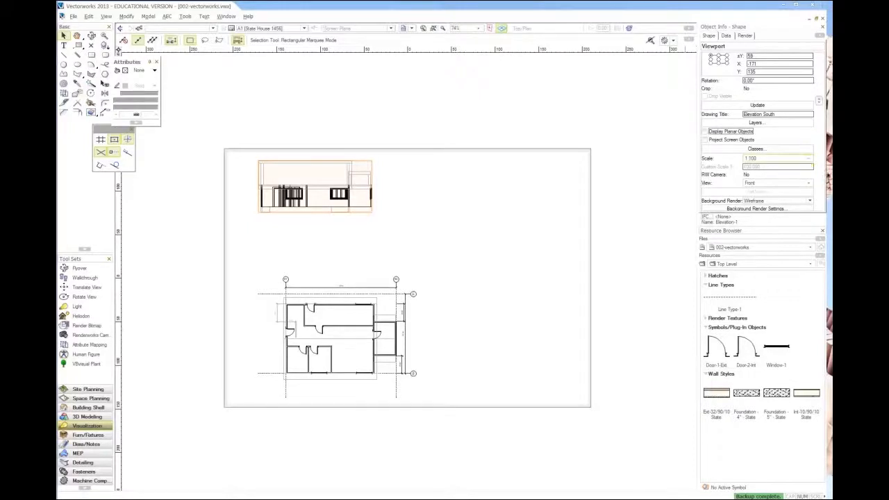
click(748, 201)
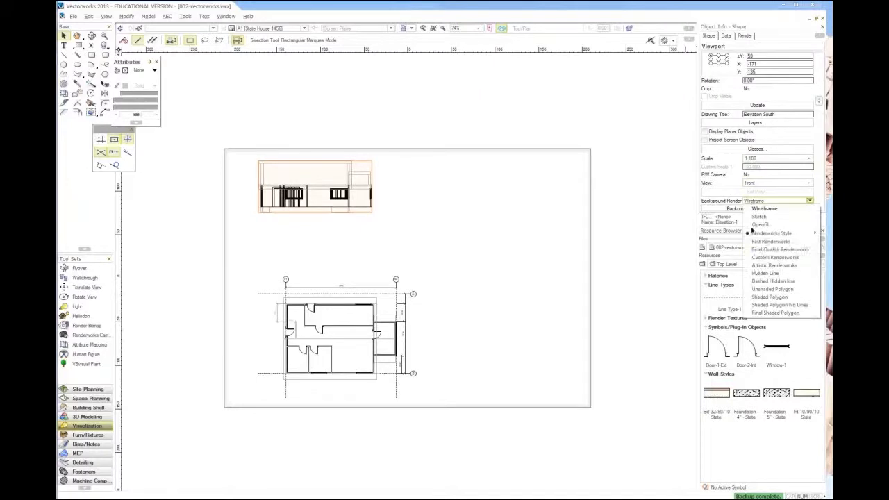
click(753, 272)
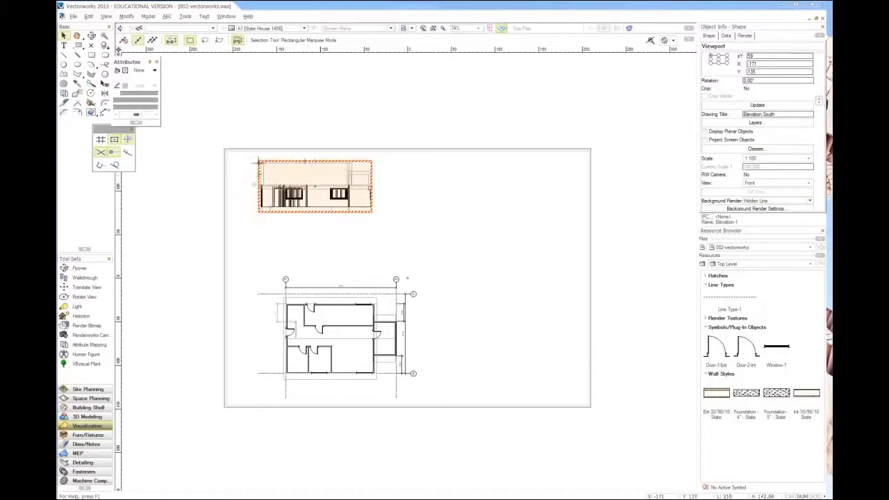
click(757, 105)
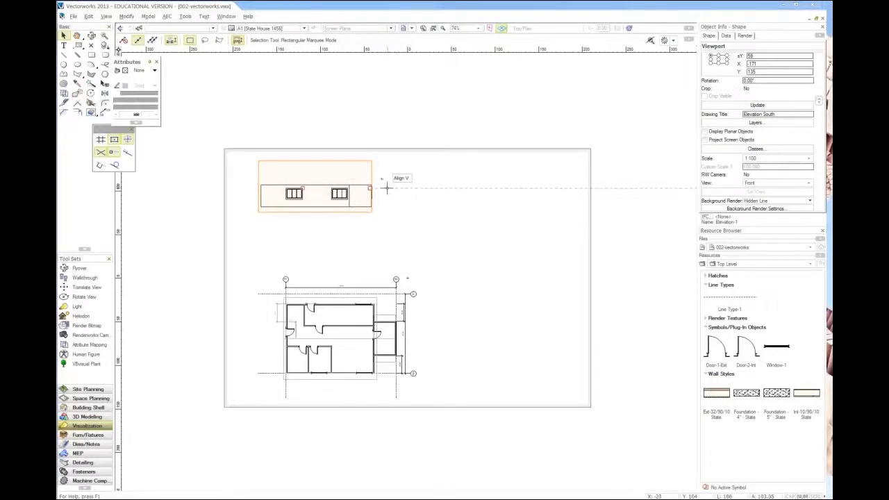
Step: Make the Roof-1, Foundation-1 and Design Layer-1 layers visible in the Elevation South viewport and update it
click(755, 122)
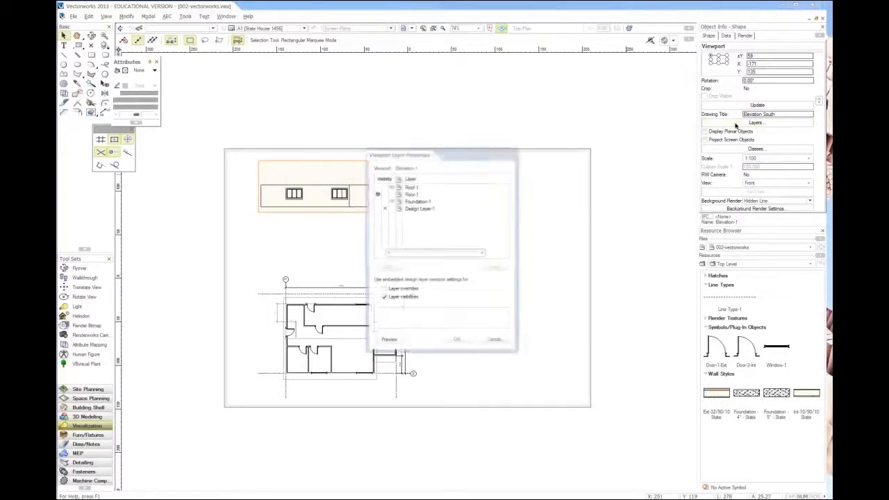
click(377, 187)
click(375, 201)
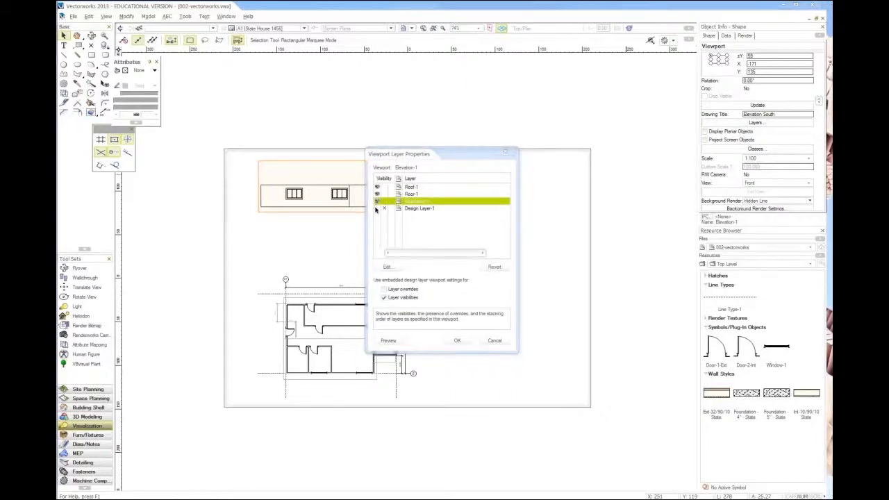
click(377, 208)
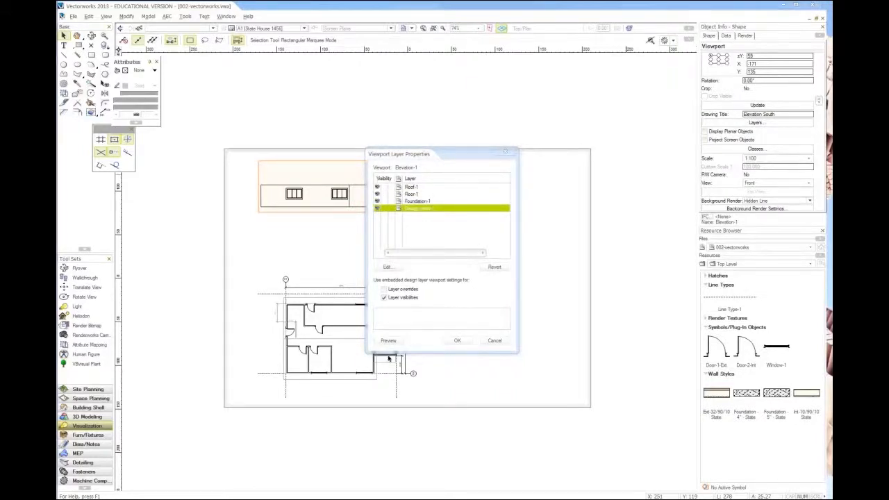
click(456, 341)
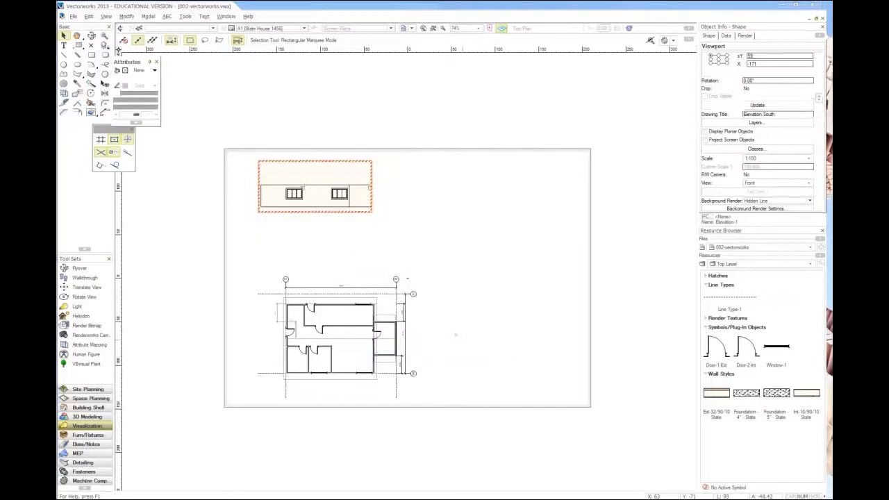
click(751, 104)
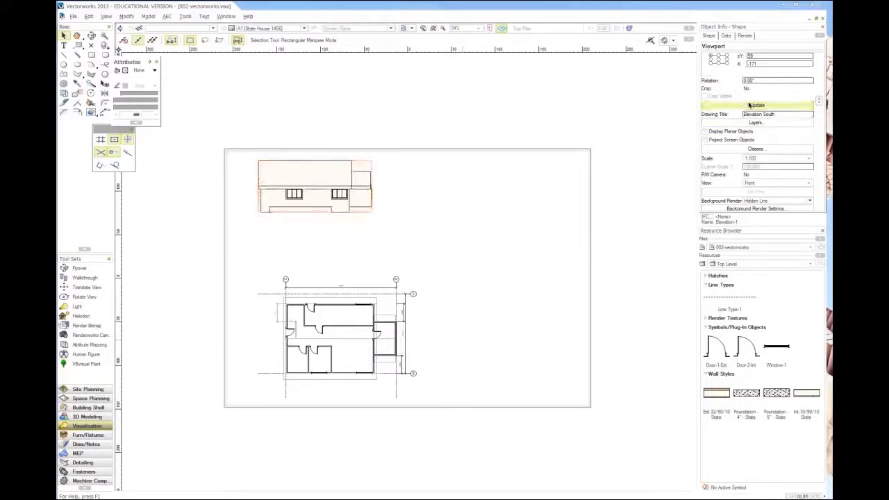
Step: Set the Elevation South viewport's background render to OpenGL and update it
scroll(335, 177, up, 3)
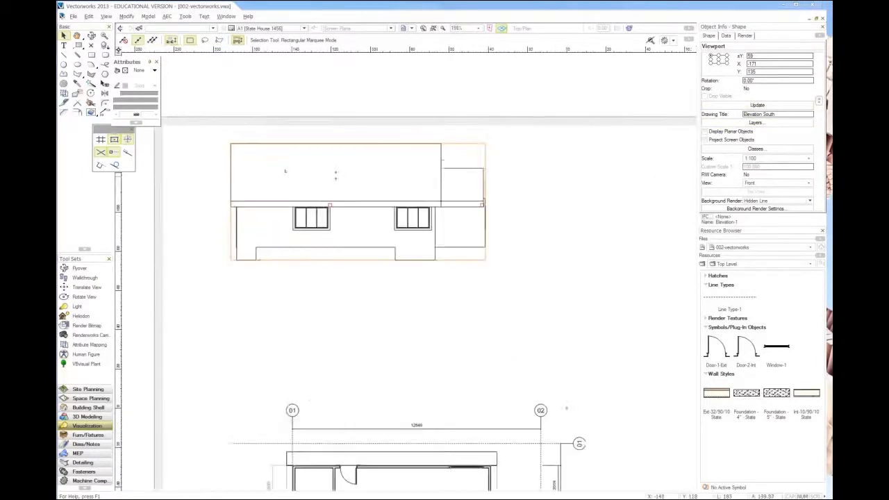
scroll(285, 171, up, 2)
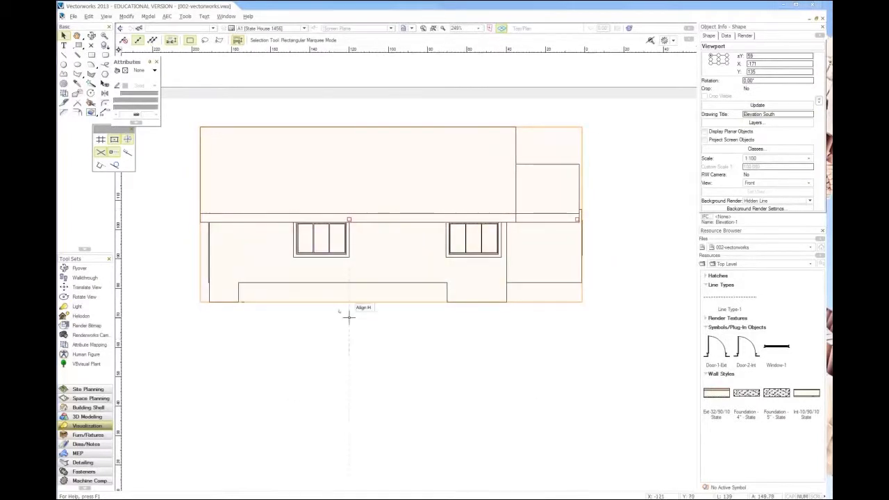
scroll(346, 314, down, 2)
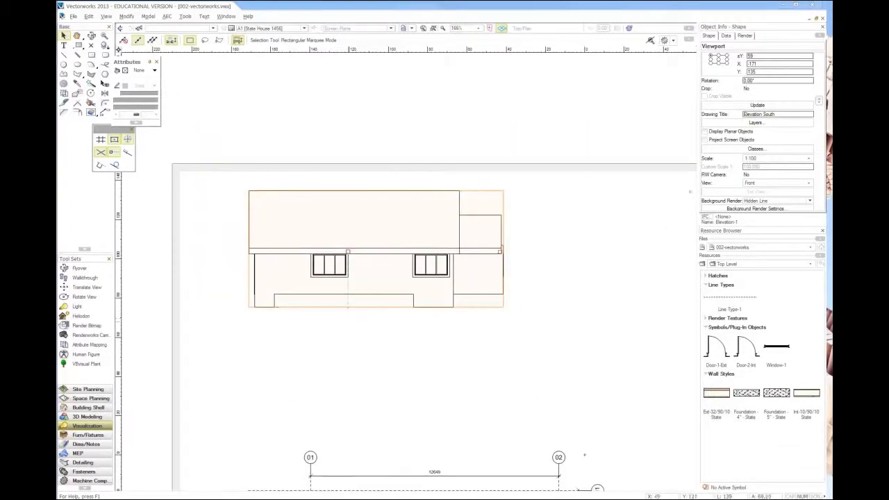
click(771, 201)
click(776, 226)
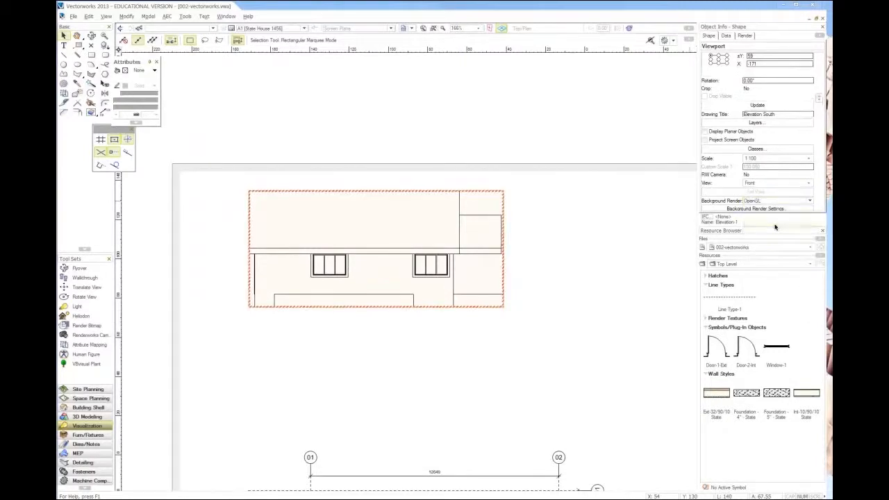
click(755, 106)
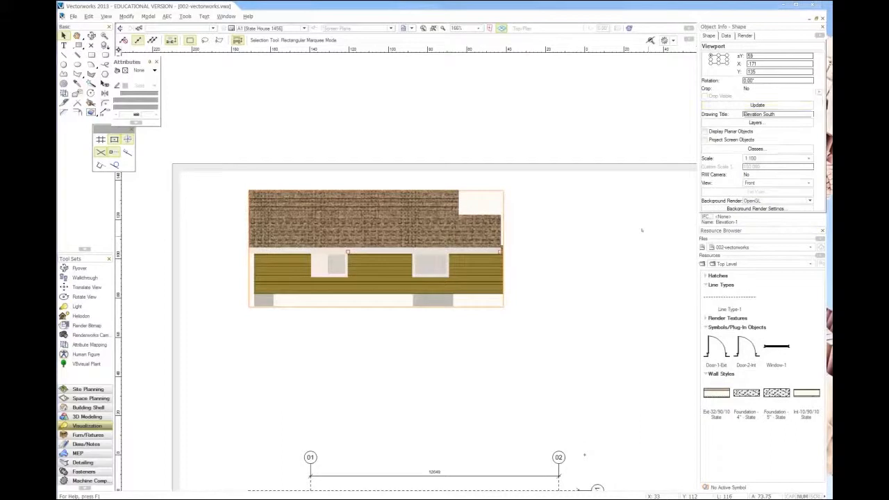
Step: Open the Roof-1 design layer for editing from the Elevation South viewport, displayed using the viewport attributes
scroll(539, 251, up, 2)
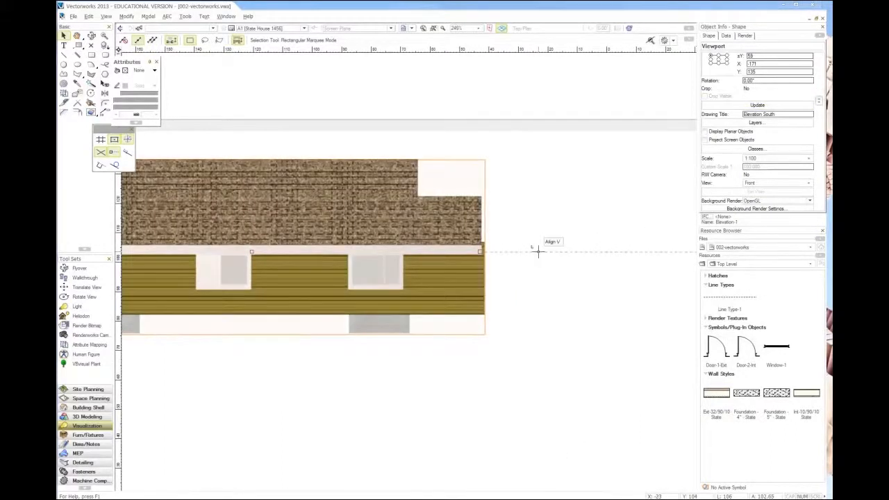
scroll(536, 252, down, 2)
scroll(395, 305, down, 2)
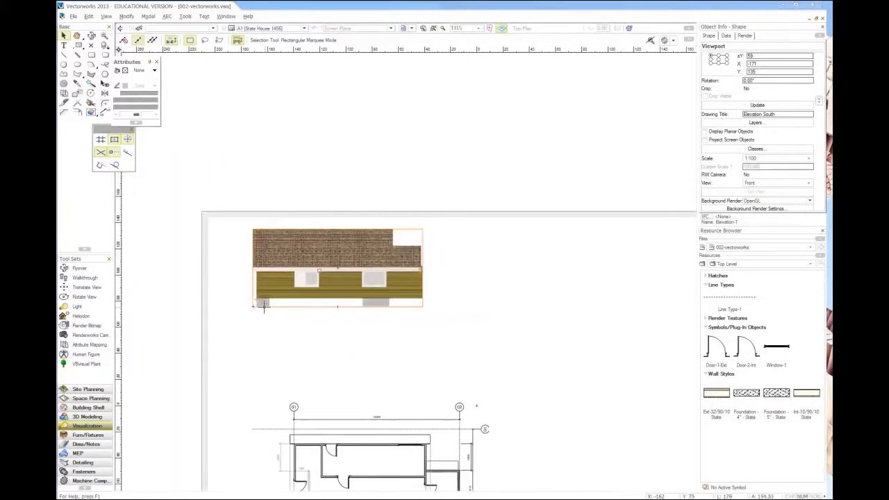
scroll(420, 270, up, 4)
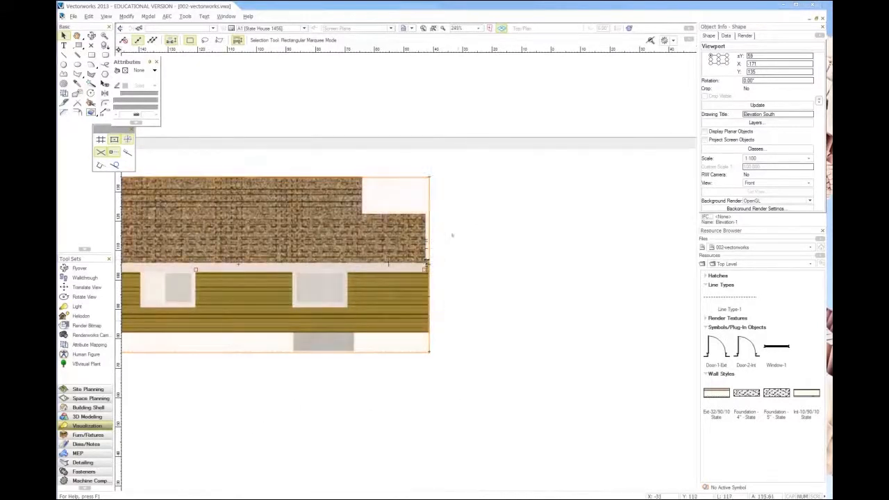
scroll(473, 245, down, 4)
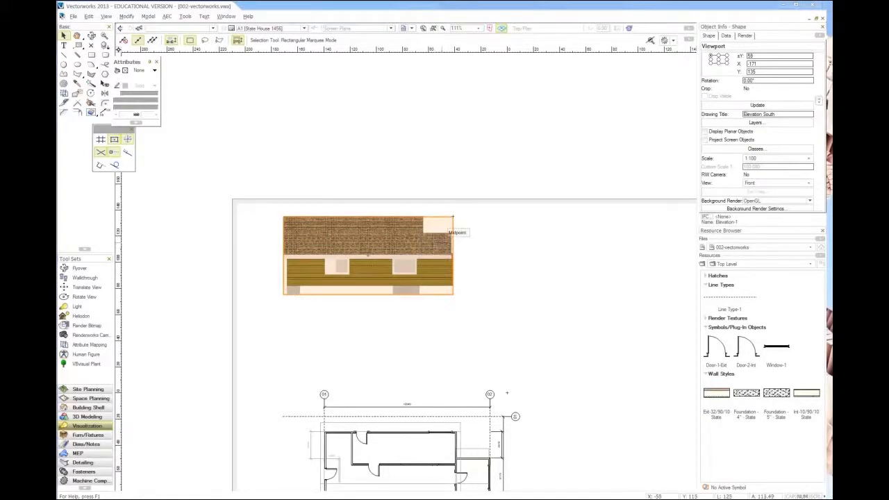
scroll(274, 208, down, 2)
click(243, 268)
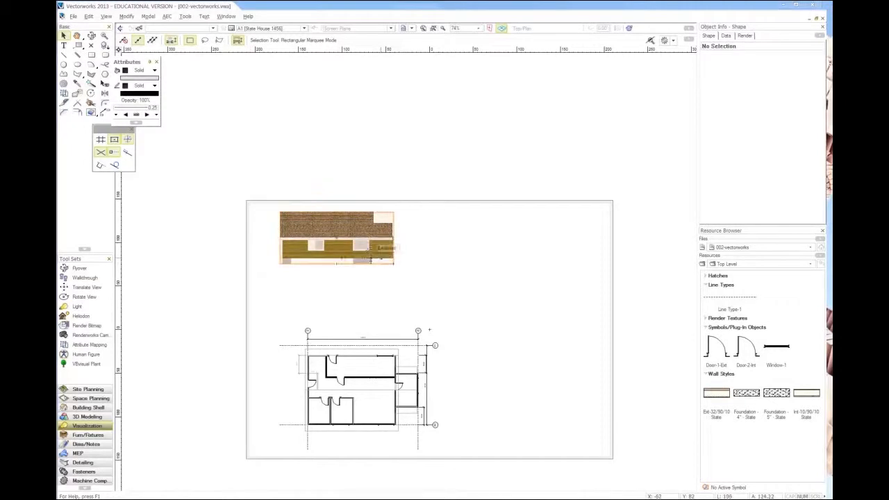
scroll(347, 240, up, 6)
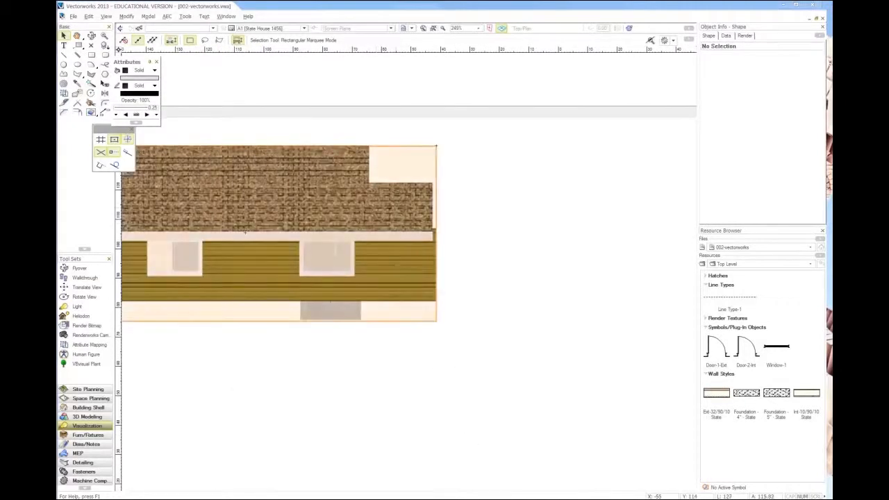
click(245, 235)
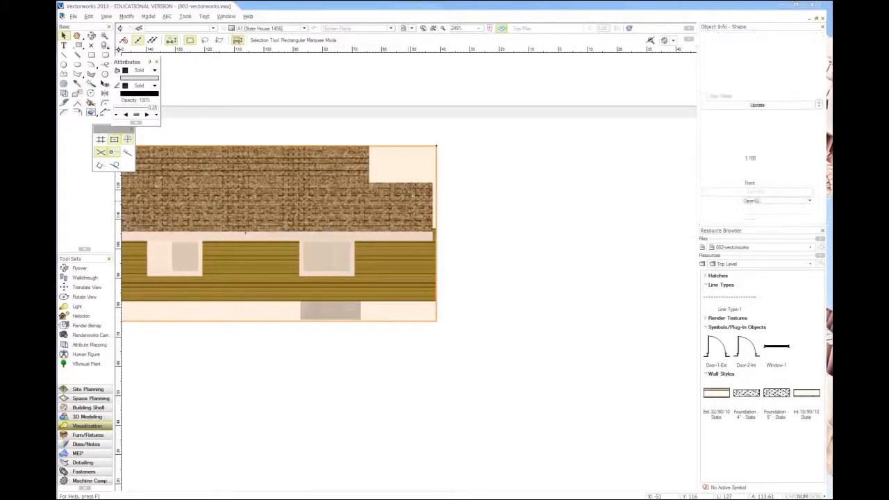
double_click(245, 234)
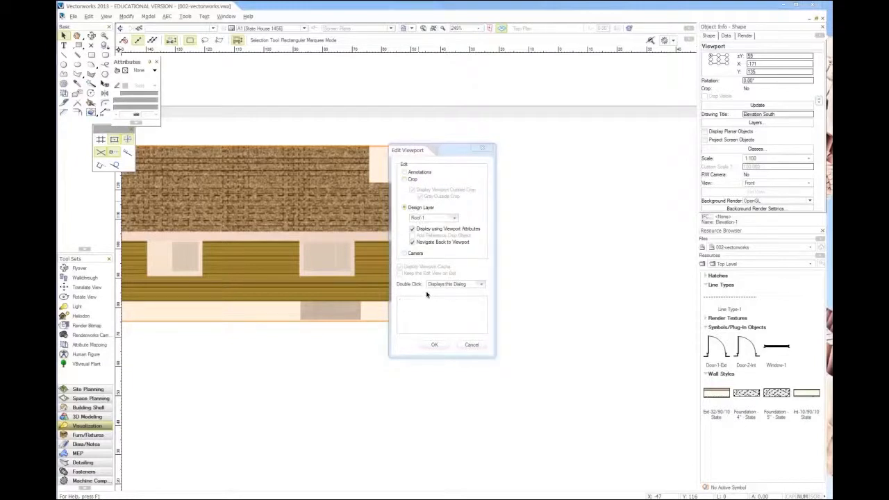
click(434, 344)
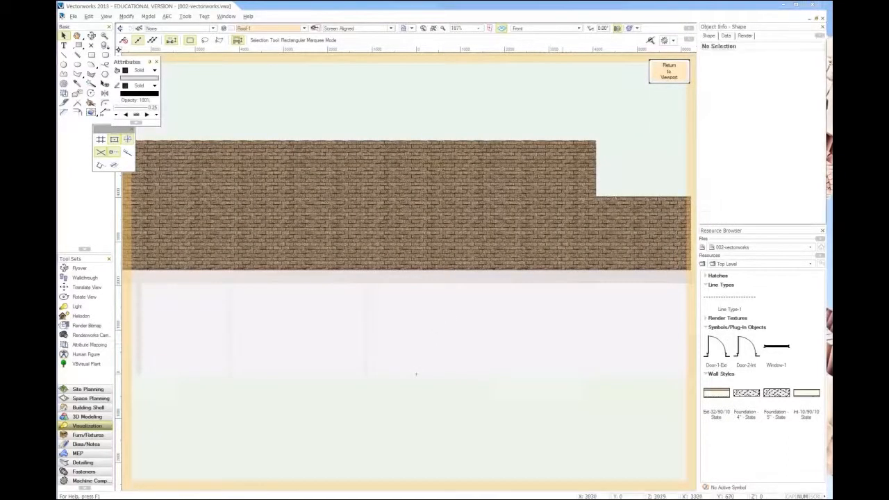
Step: Set the eave overhang of the lower roof's right gable edge to 300
middle_drag(561, 230, 423, 231)
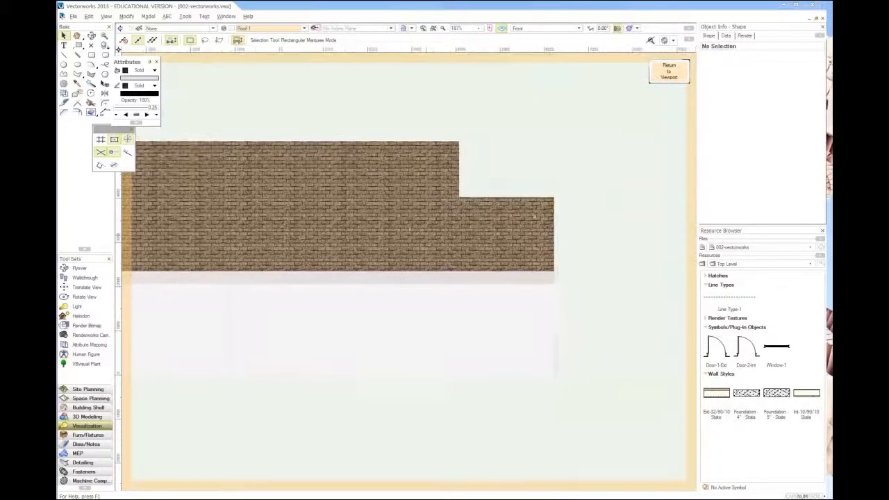
click(555, 214)
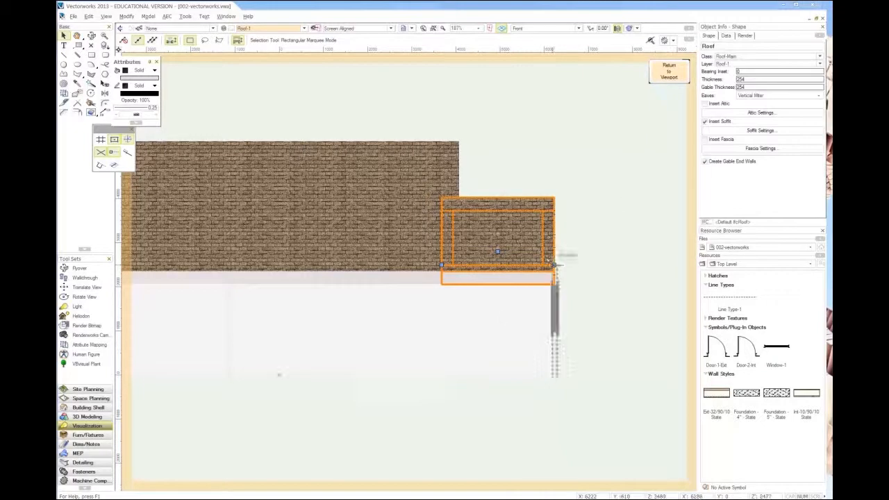
double_click(452, 276)
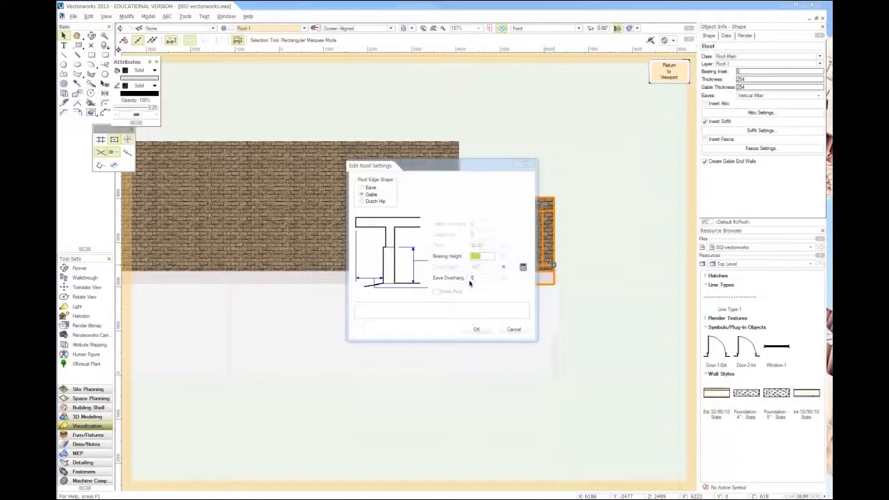
key(Tab)
click(474, 329)
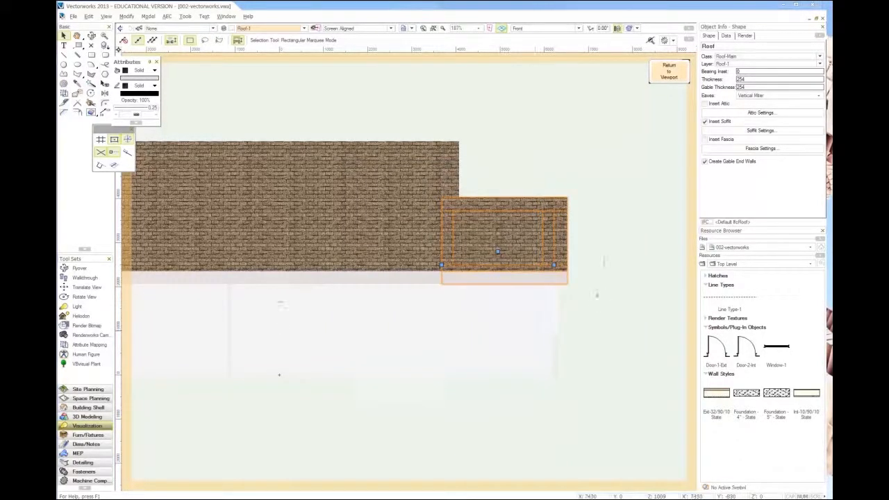
Step: Check the edge settings at the left end of the main roof without changing them
middle_drag(273, 388, 475, 385)
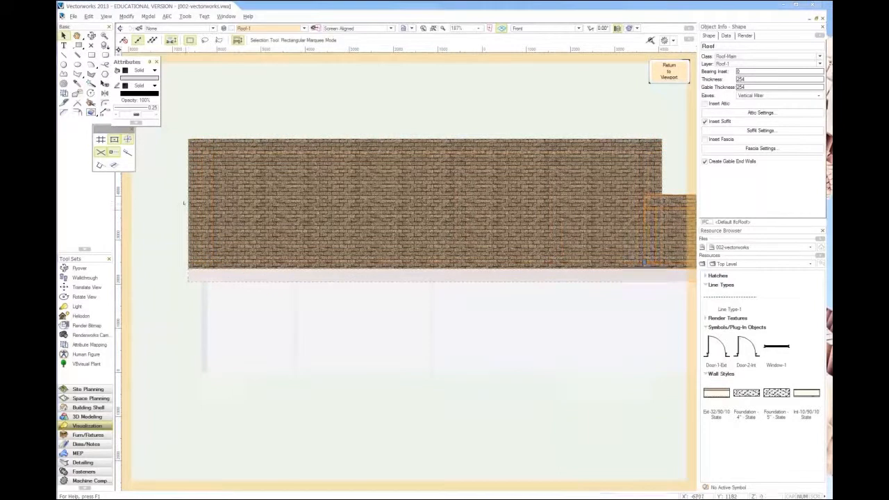
click(186, 202)
click(189, 203)
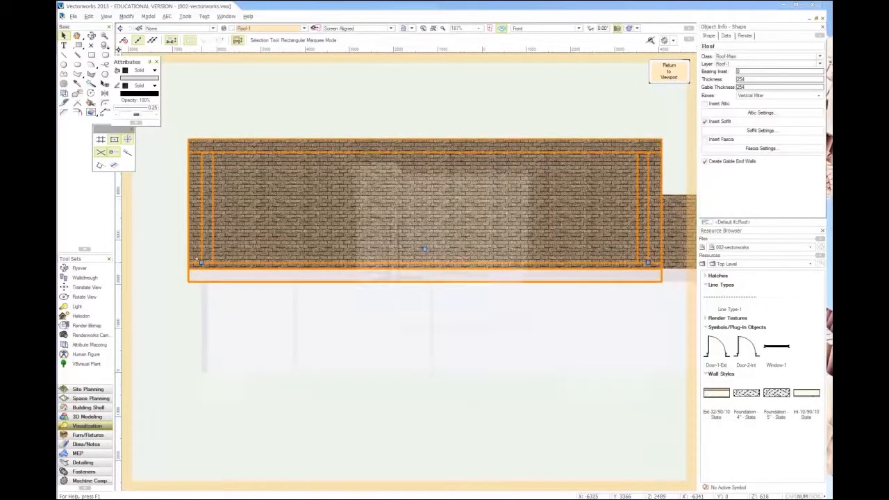
double_click(201, 263)
click(512, 331)
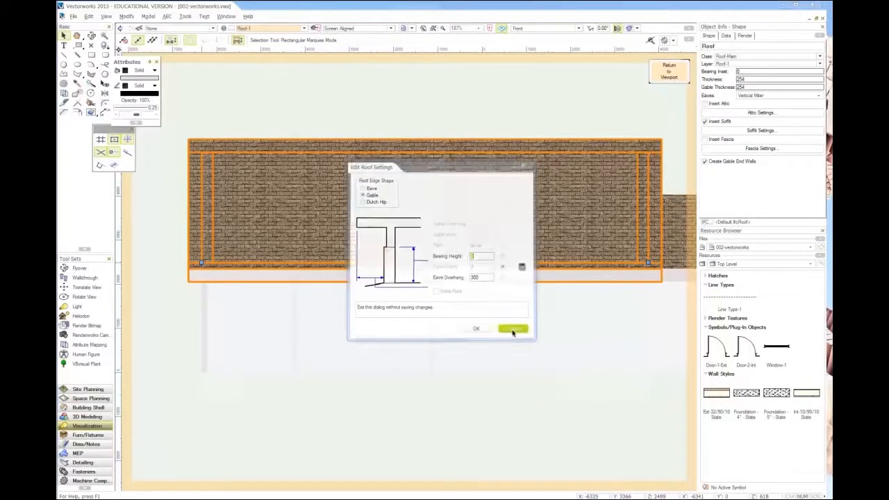
Step: Return from the Roof-1 layer to the sheet and update the Elevation South viewport
click(444, 113)
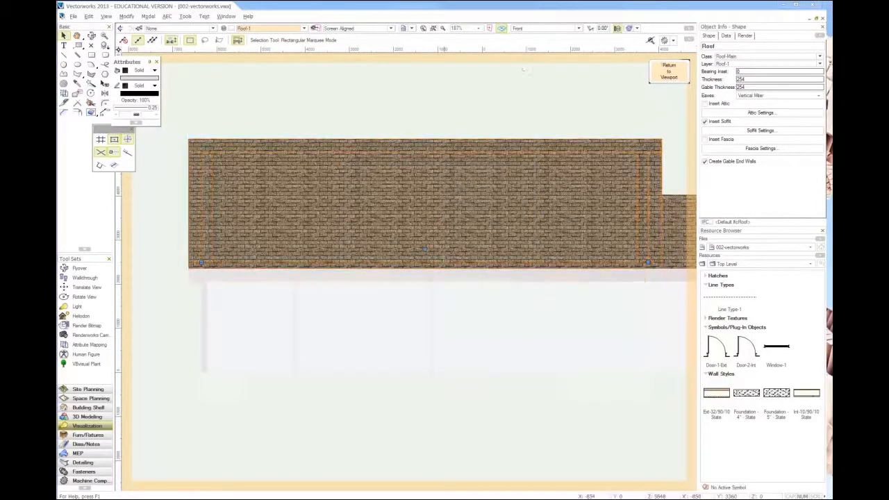
click(668, 70)
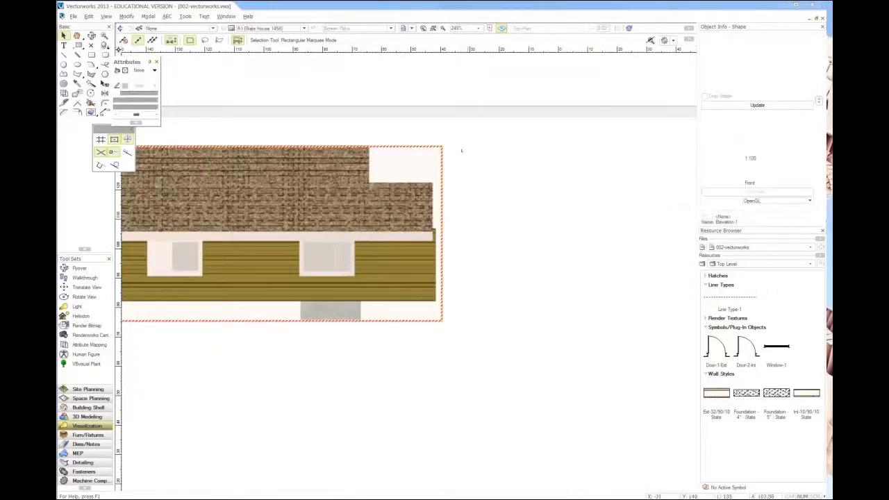
click(772, 104)
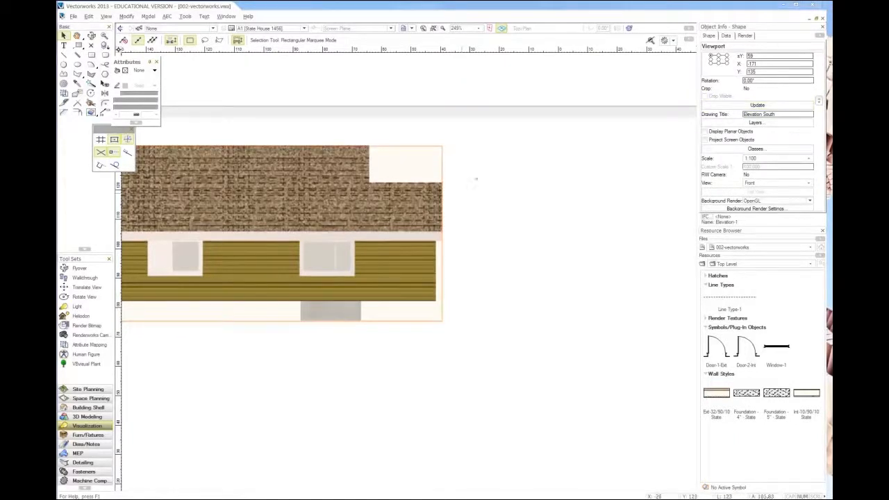
Step: Examine the rendered Elevation South viewport up close and its placement above the plan on the sheet
scroll(475, 179, down, 3)
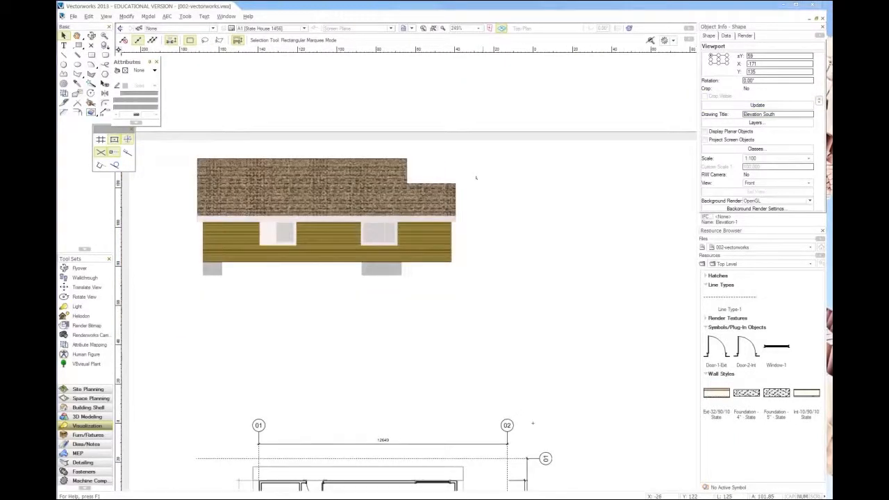
click(255, 251)
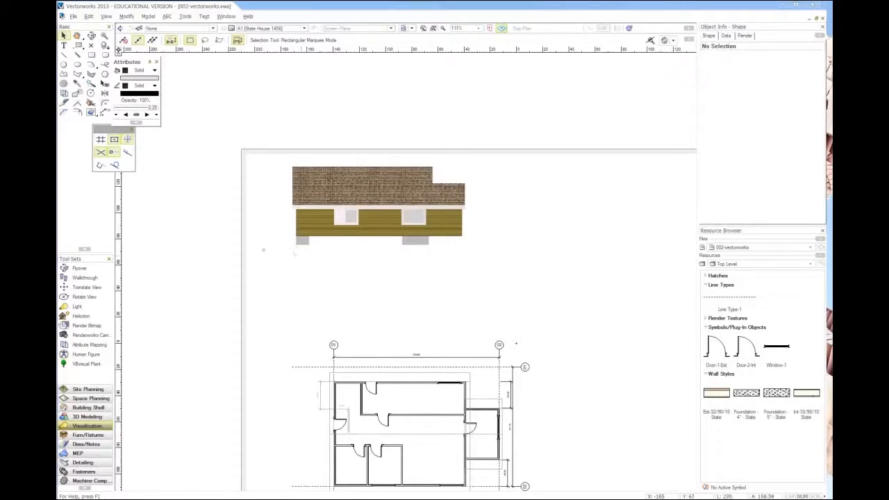
scroll(268, 253, down, 2)
scroll(417, 220, up, 2)
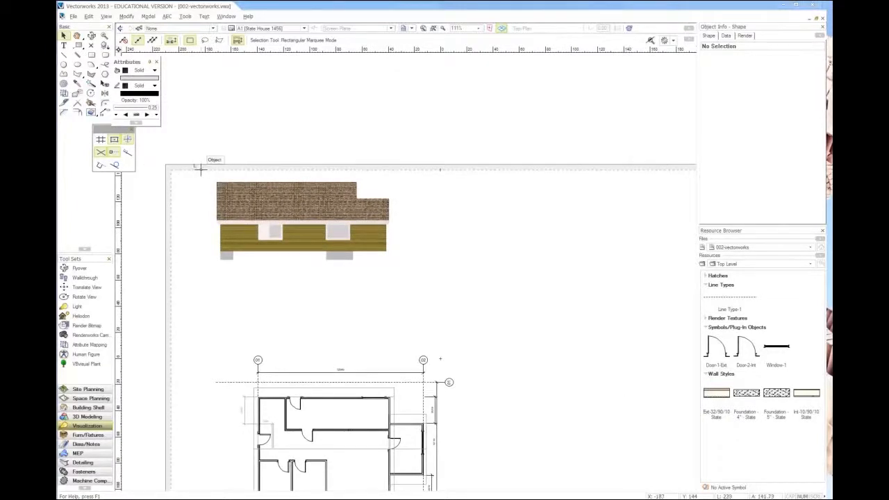
scroll(189, 198, up, 2)
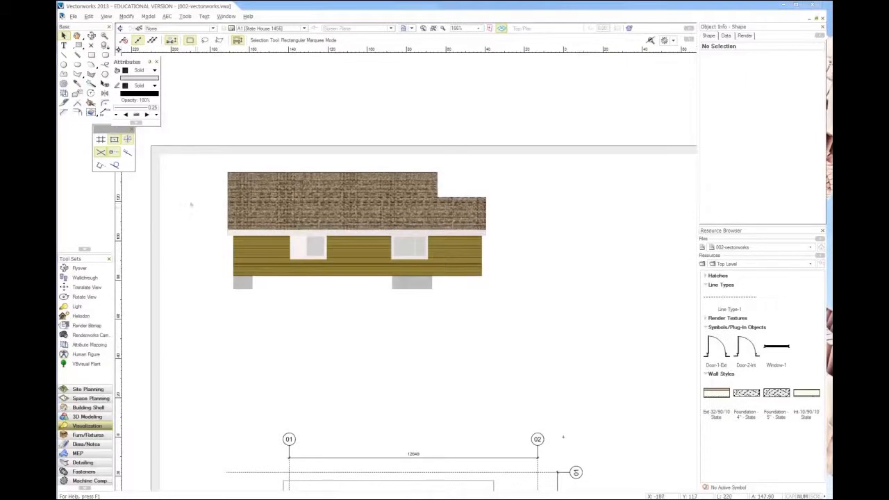
scroll(190, 204, up, 2)
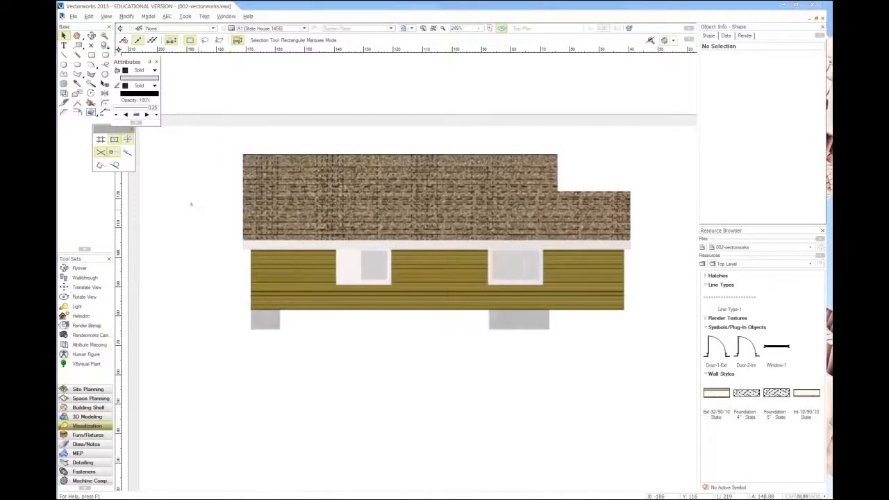
scroll(190, 204, down, 2)
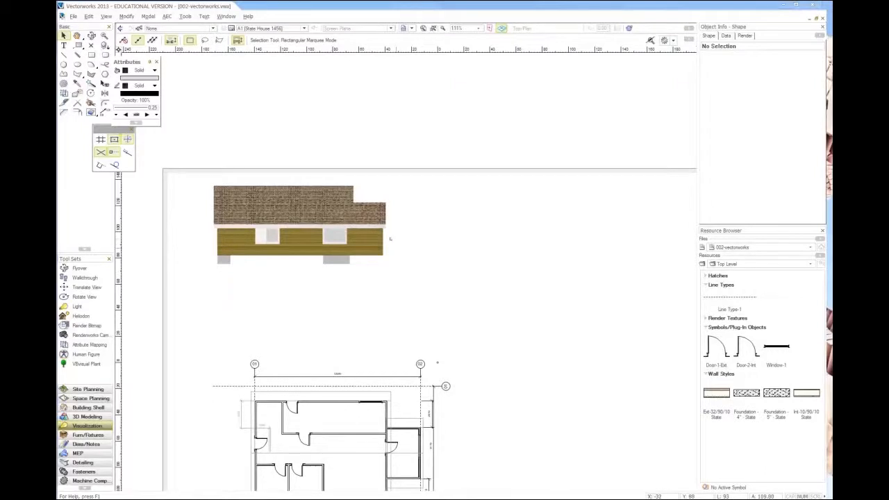
scroll(390, 238, down, 2)
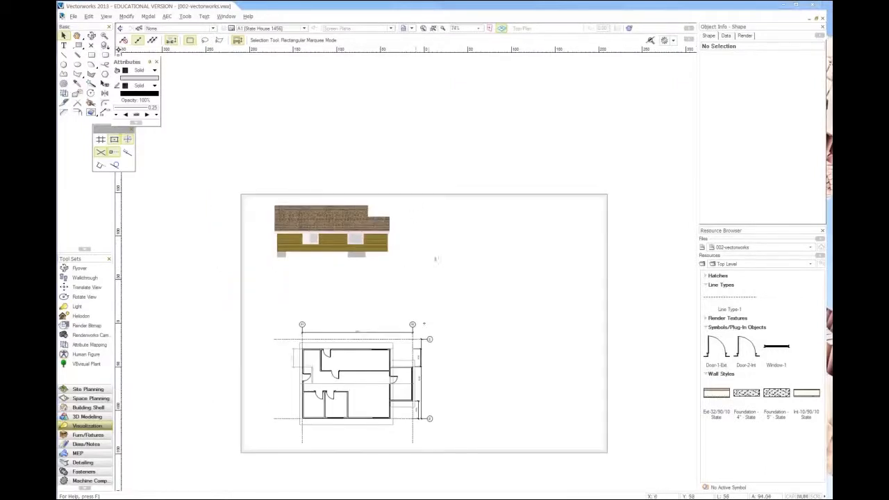
Step: Switch from the sheet to the Floor-1 design layer and show the model in Left view
click(264, 30)
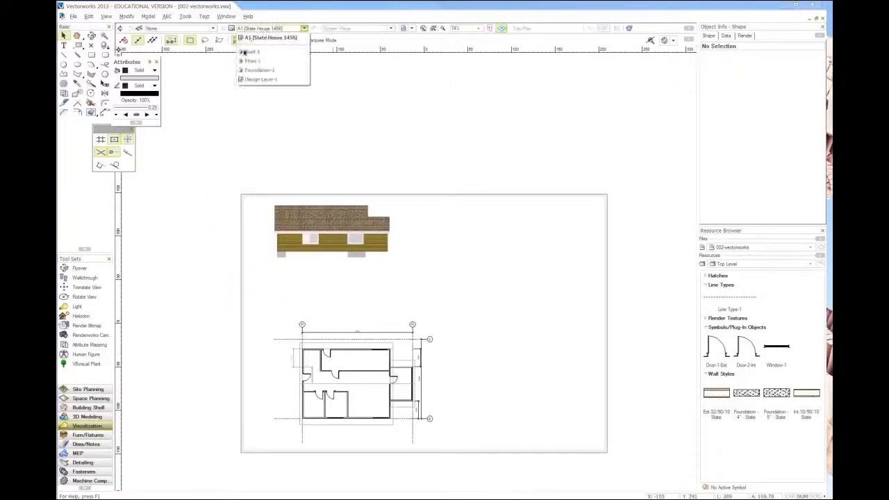
click(251, 51)
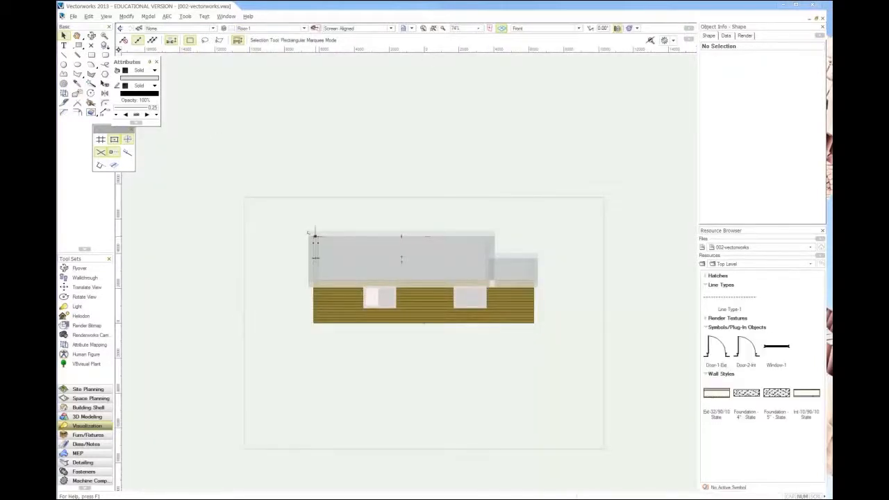
key(4)
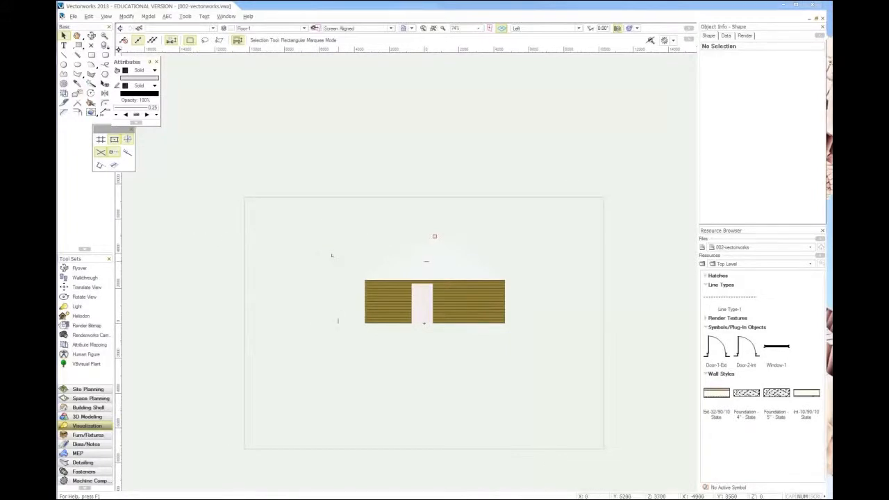
Step: Start a viewport of the Left view on sheet A1, named Elevation-2 with the drawing title Elevation West
click(106, 16)
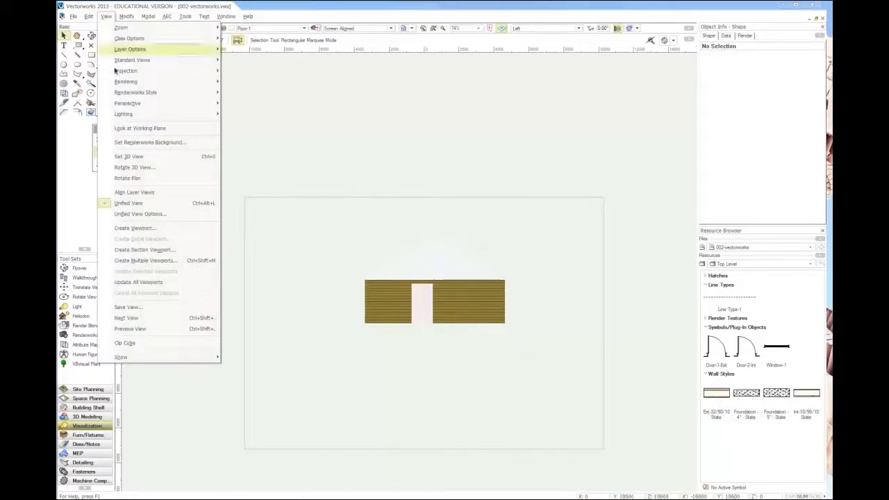
click(174, 230)
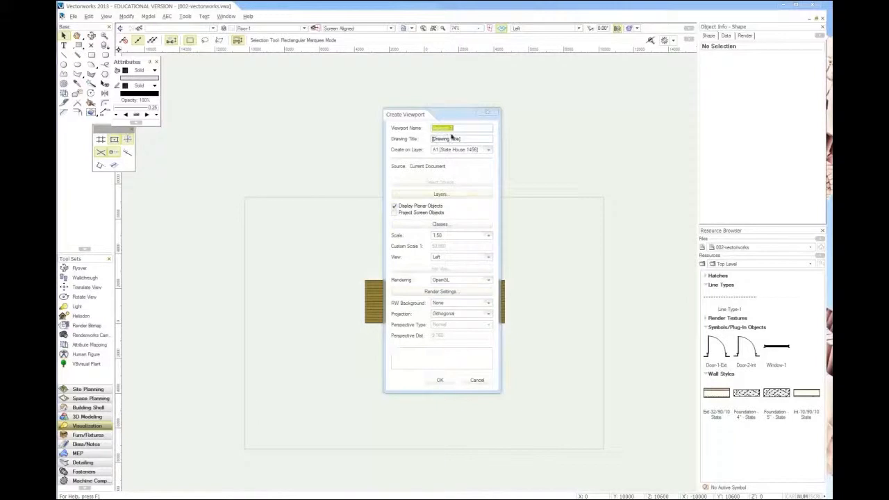
text(3)
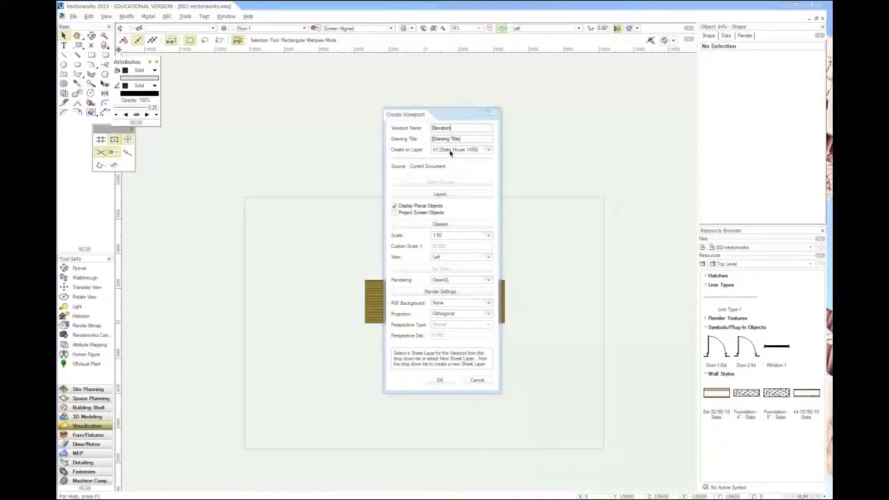
text(-2)
key(Tab)
text(E)
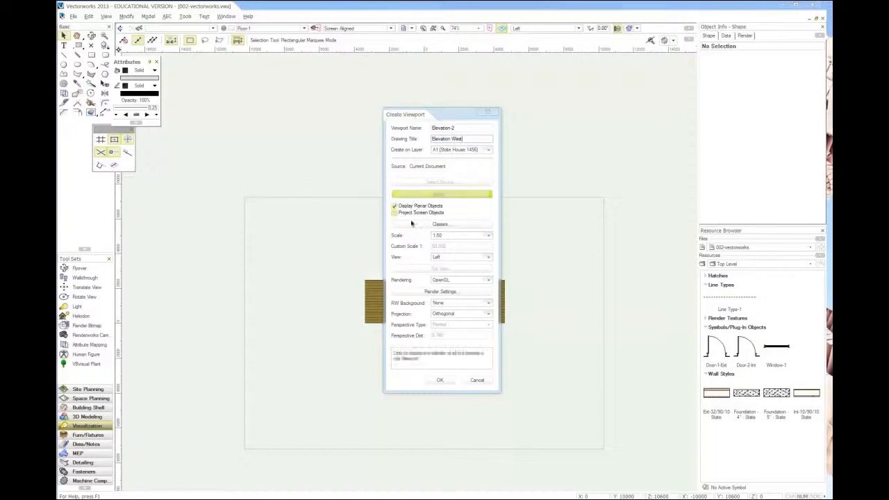
Step: Set the viewport's scale to 1:100, make the Roof-1 and Foundation-1 layers visible in it, and create it
click(443, 236)
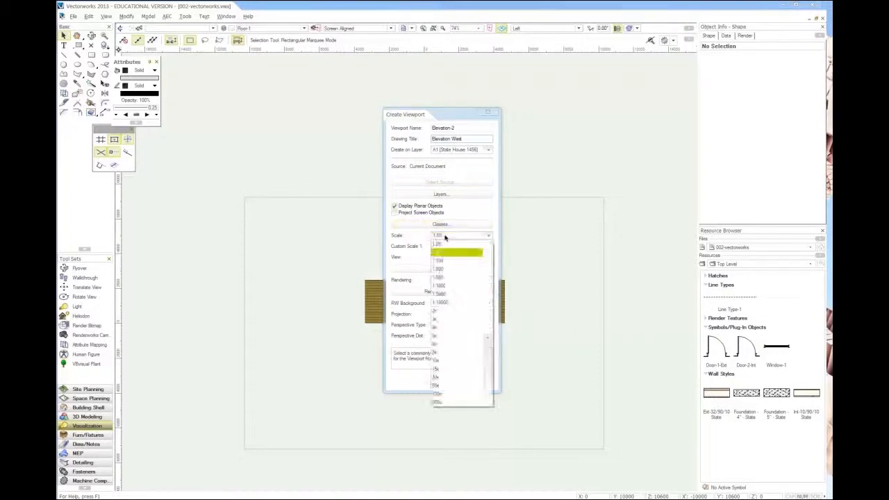
click(447, 261)
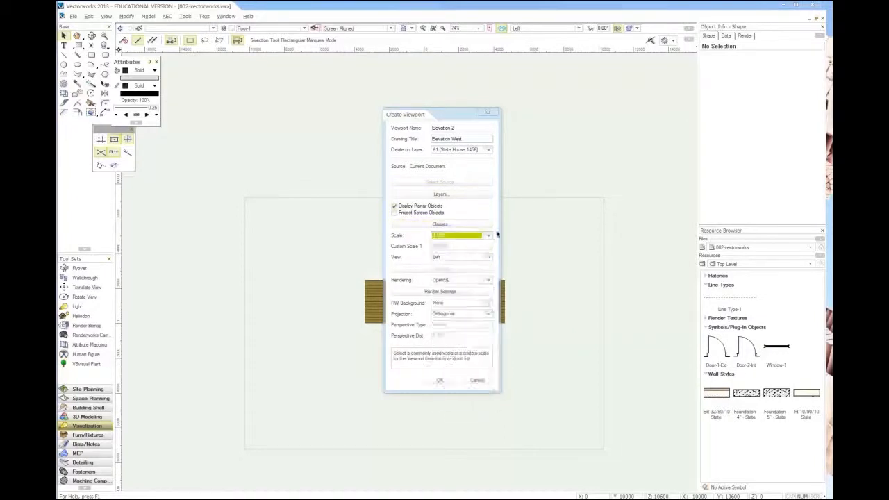
click(446, 196)
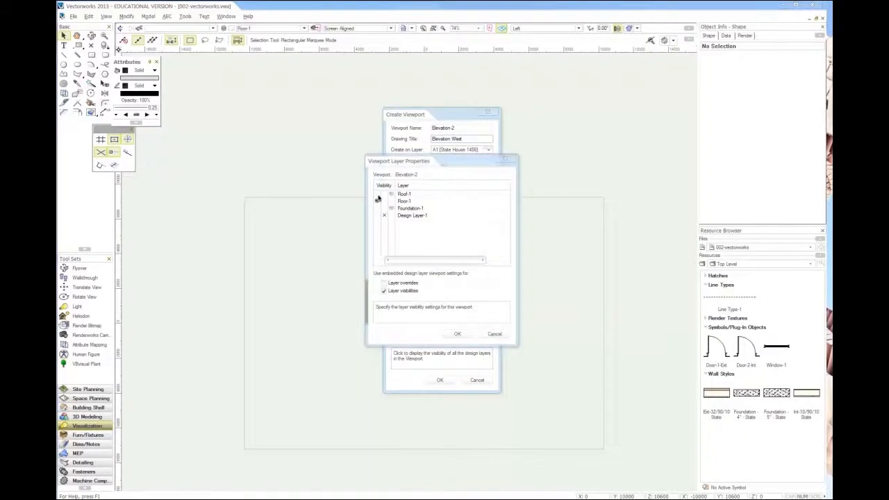
drag(378, 198, 375, 210)
click(457, 333)
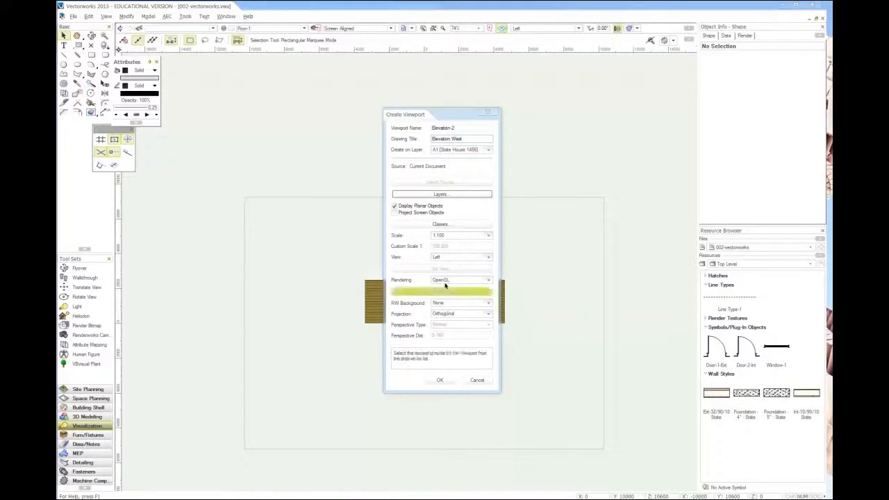
click(439, 380)
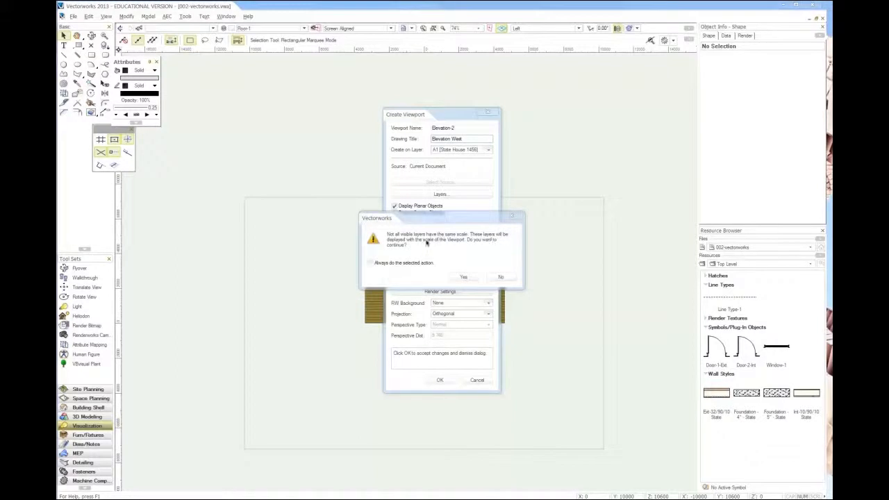
click(462, 277)
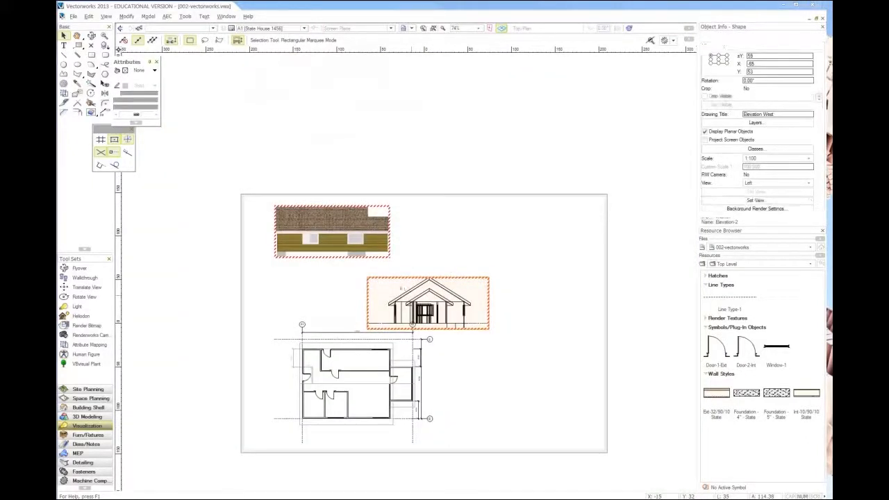
Step: Move the Elevation West viewport beside Elevation South, above the floor plan, and update both elevation viewports
drag(400, 286, 429, 216)
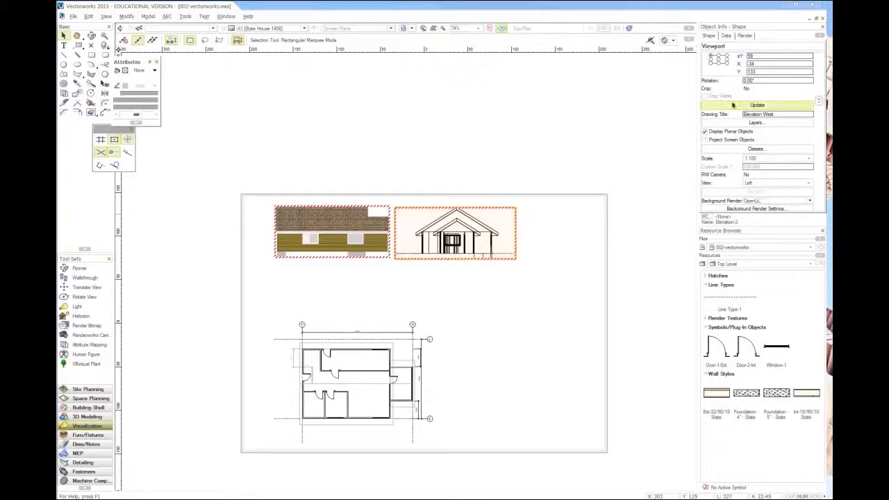
click(732, 108)
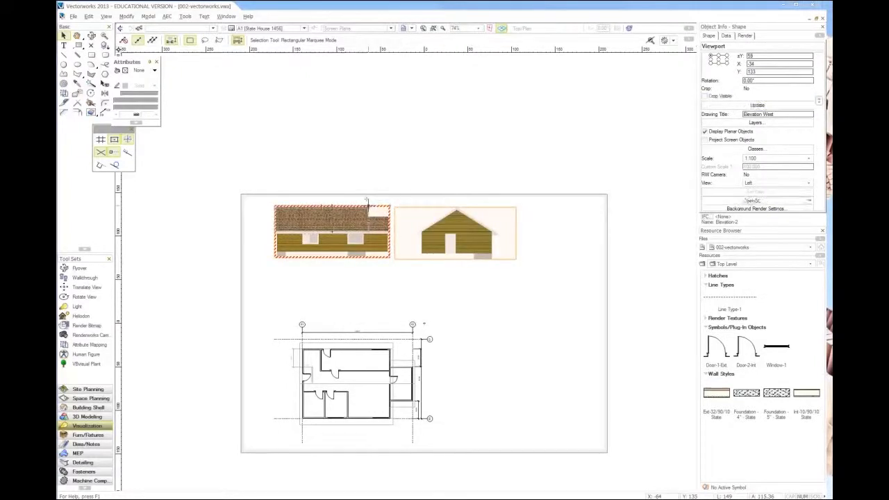
click(369, 206)
click(768, 108)
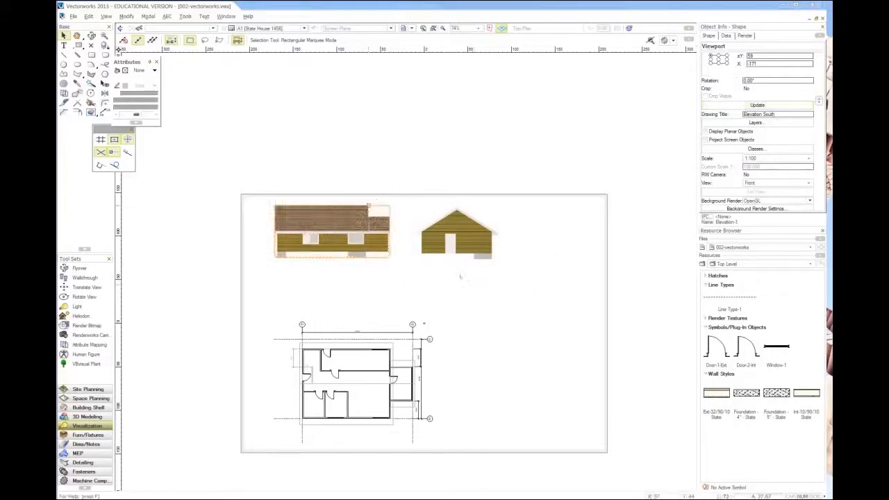
click(361, 269)
scroll(387, 271, up, 4)
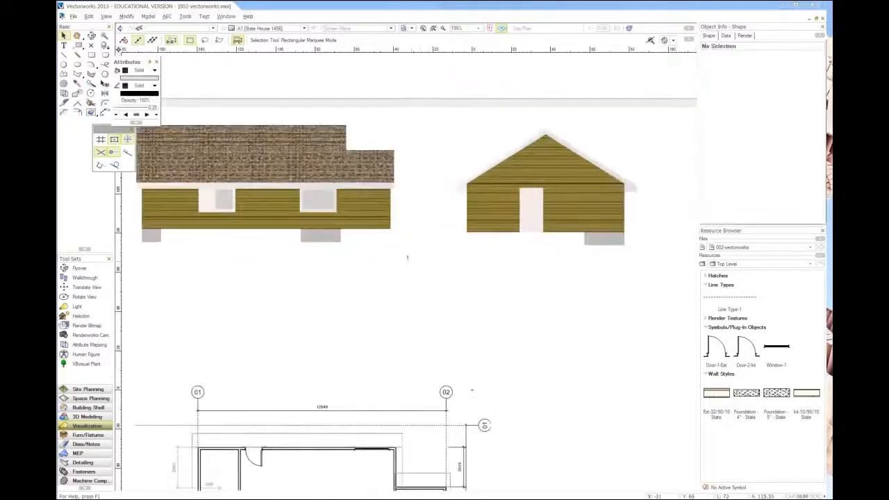
scroll(403, 282, down, 3)
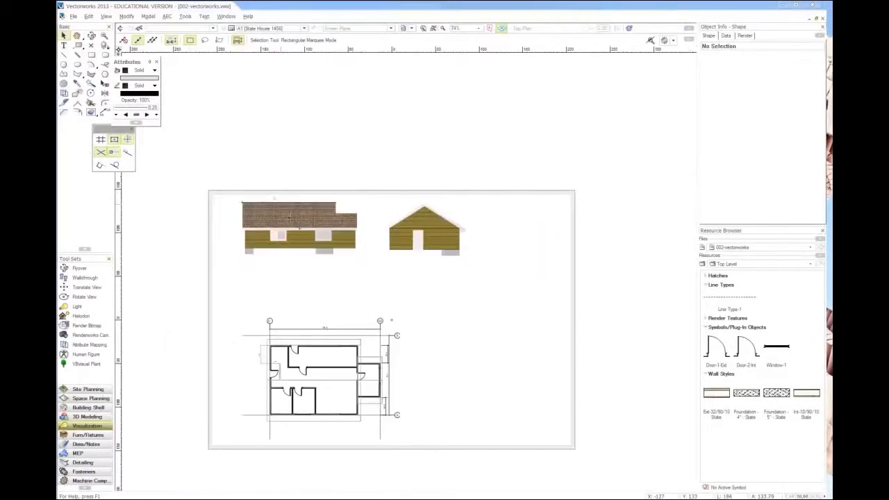
Step: Move the Elevation West viewport to the empty area east of the floor plan and open its annotations for editing
drag(436, 225, 512, 320)
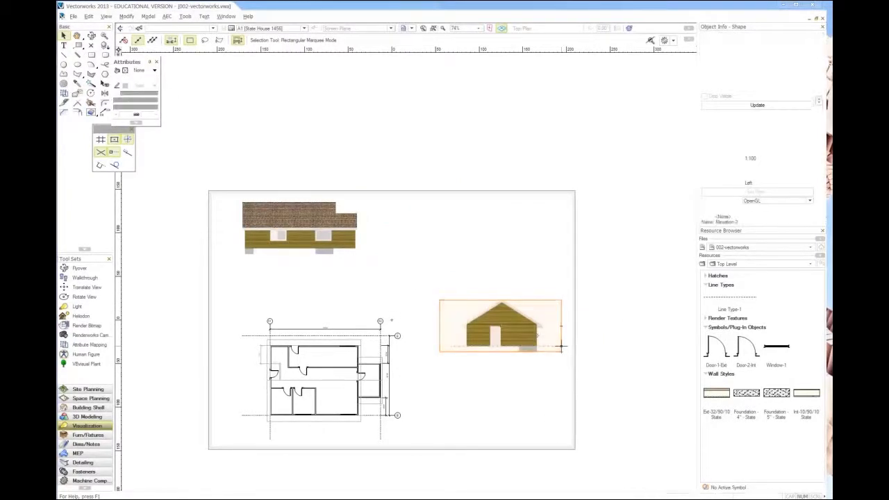
key(ctrl+4)
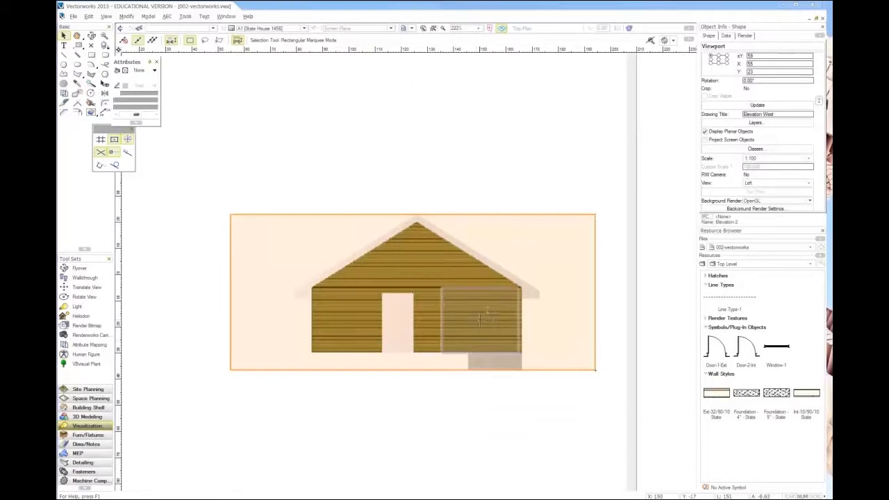
double_click(489, 266)
click(404, 172)
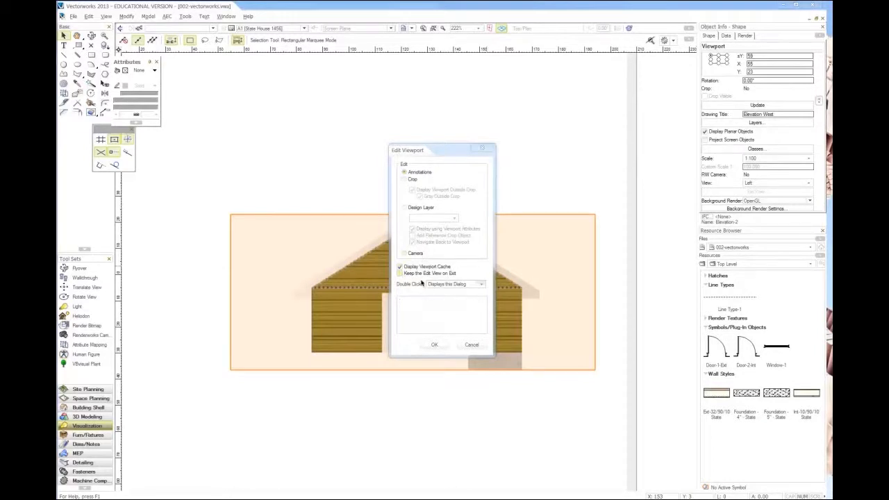
click(432, 345)
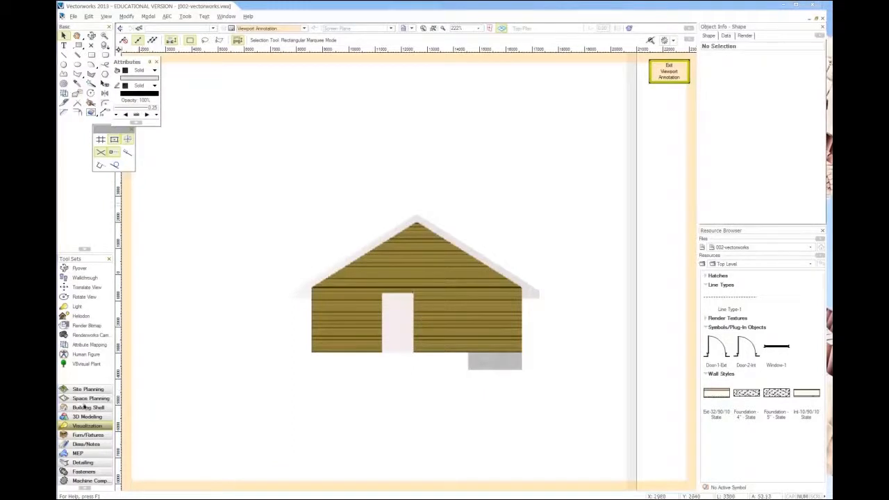
Step: Dimension the foundation's height beside the west elevation with a constrained linear dimension, from its lower corner to the wall base
click(80, 445)
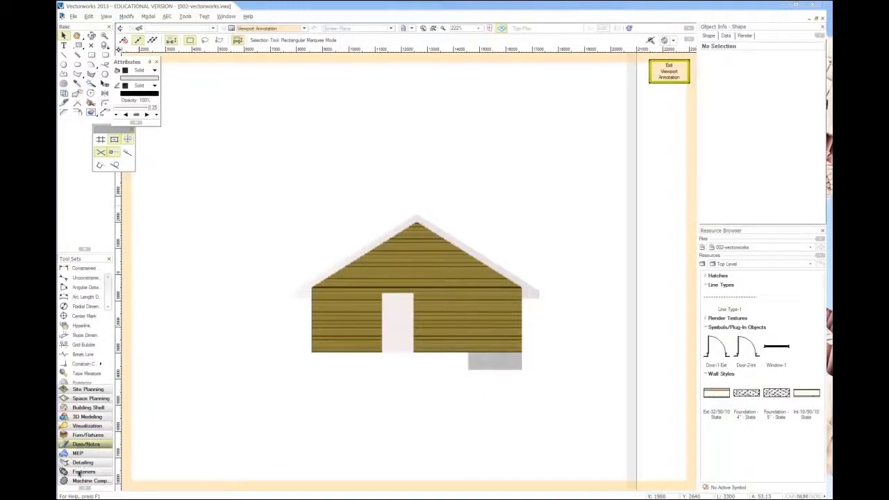
click(82, 271)
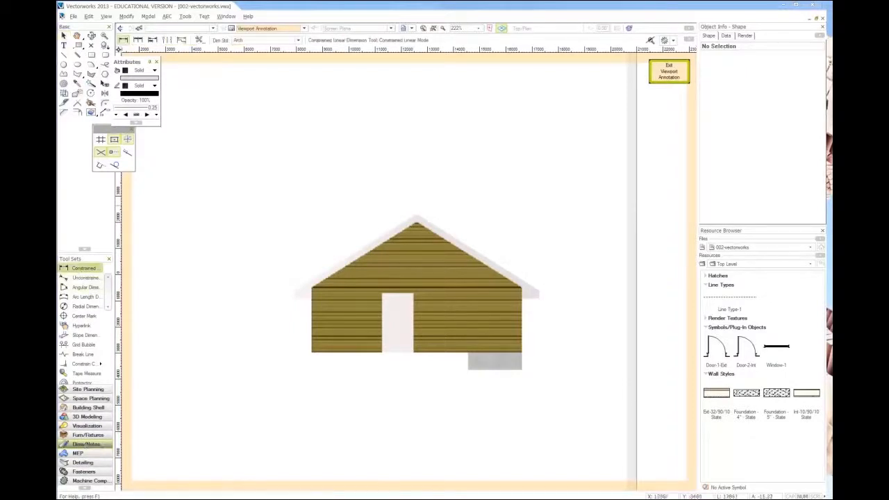
click(521, 369)
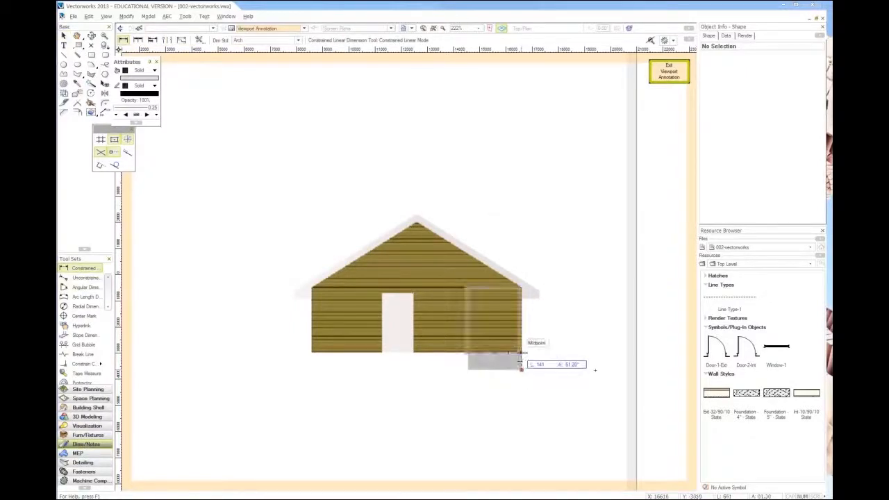
scroll(530, 353, up, 4)
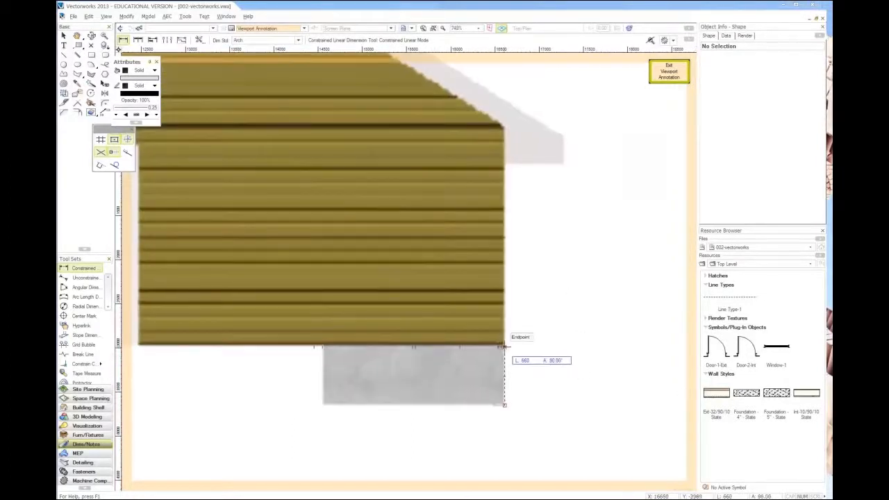
click(504, 345)
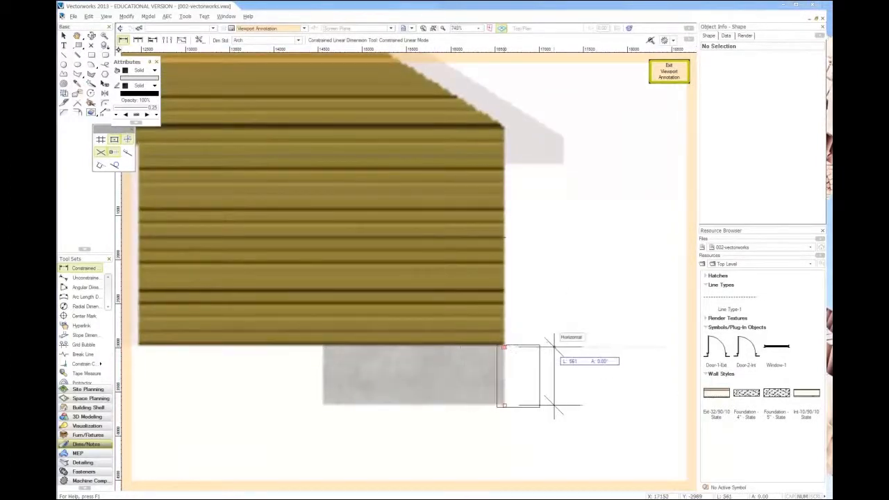
scroll(494, 406, down, 5)
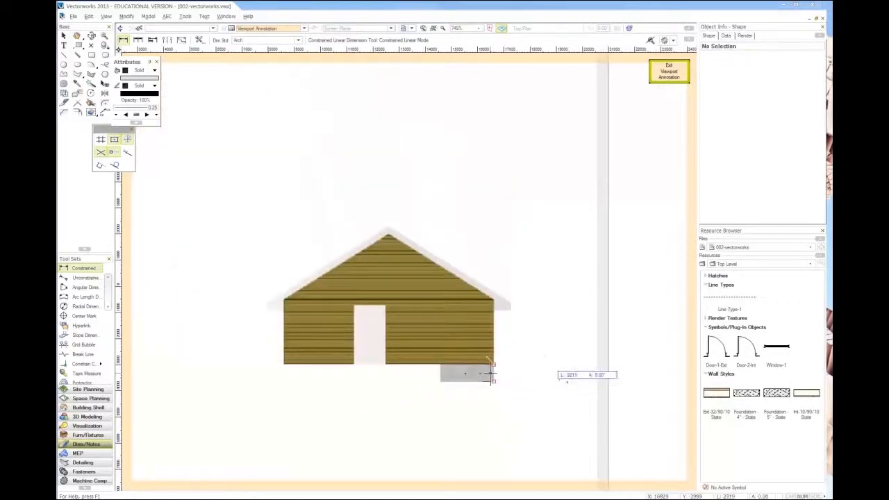
click(552, 364)
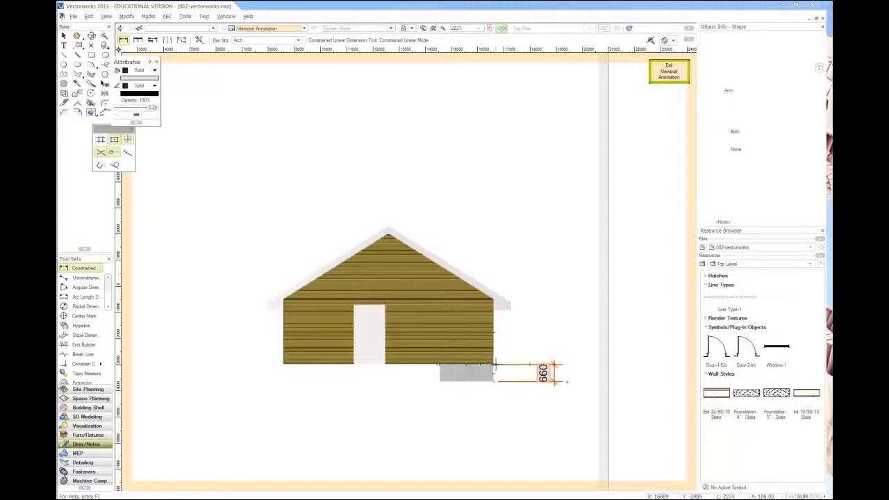
Step: Dimension the wall's height from its base to the eaves corner, in line with the foundation dimension
scroll(492, 364, up, 10)
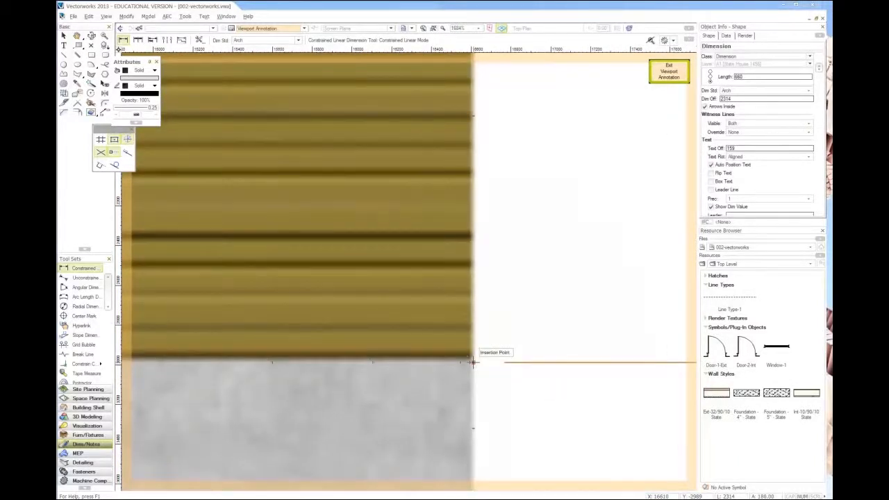
scroll(472, 362, down, 3)
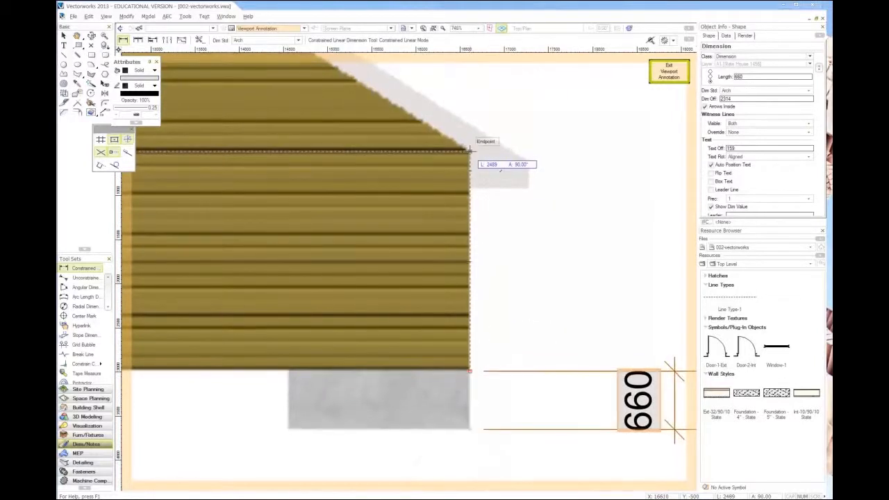
click(469, 150)
scroll(466, 233, down, 2)
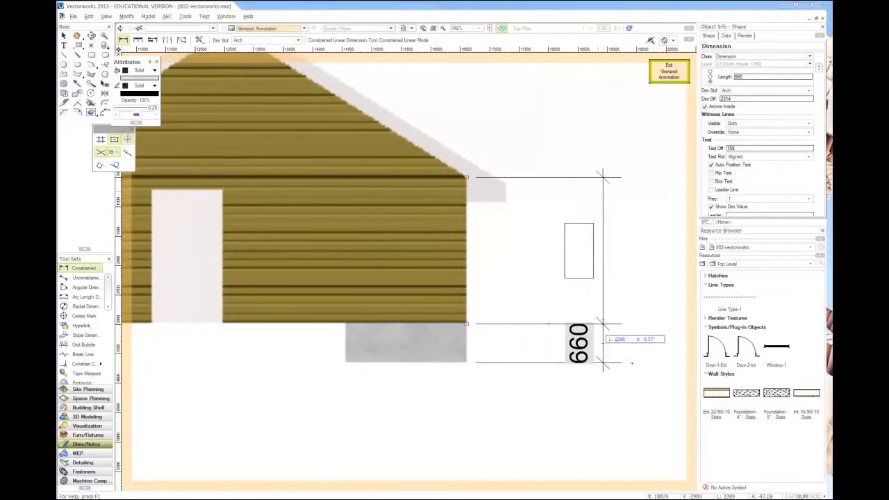
click(603, 343)
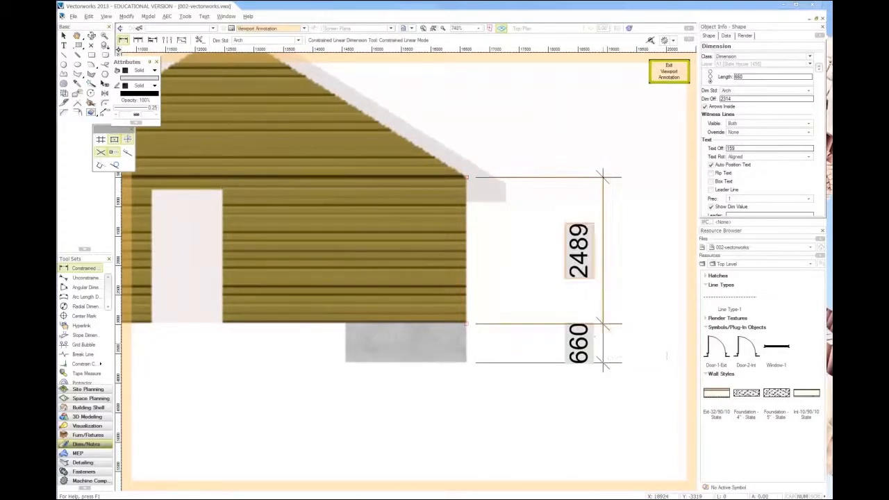
scroll(611, 340, down, 5)
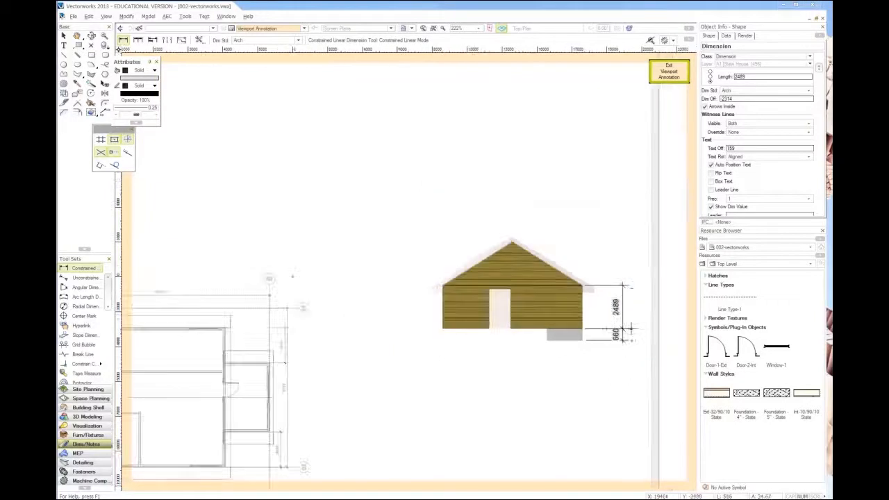
Step: Leave the Elevation West annotations, deselect the viewport, and bring the floor plan on the sheet into close view
click(668, 75)
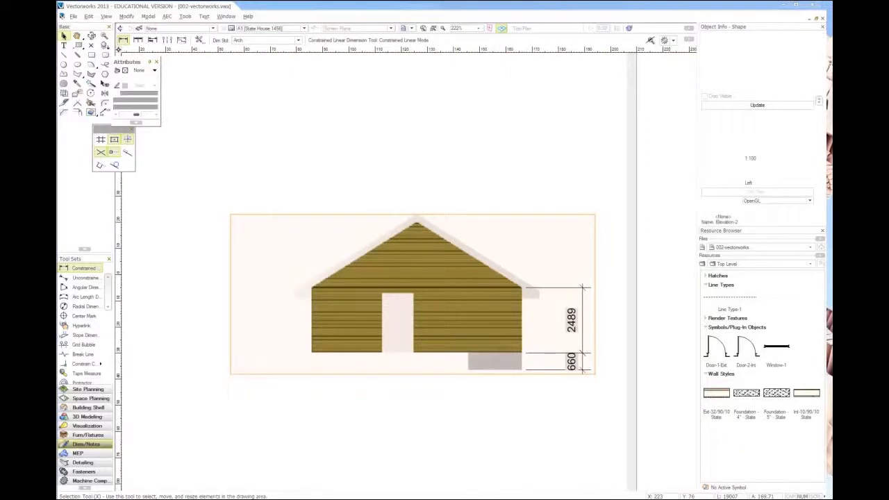
scroll(530, 213, down, 1)
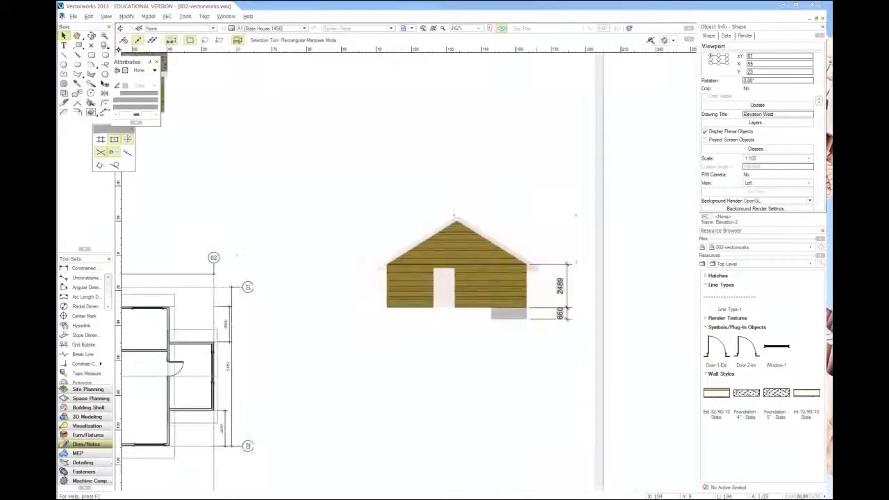
click(612, 333)
scroll(612, 333, down, 2)
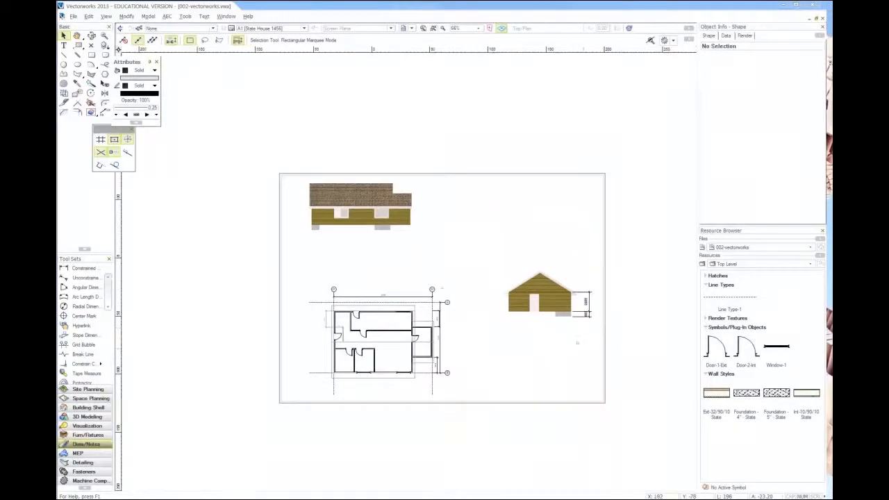
scroll(586, 351, up, 1)
scroll(197, 339, up, 1)
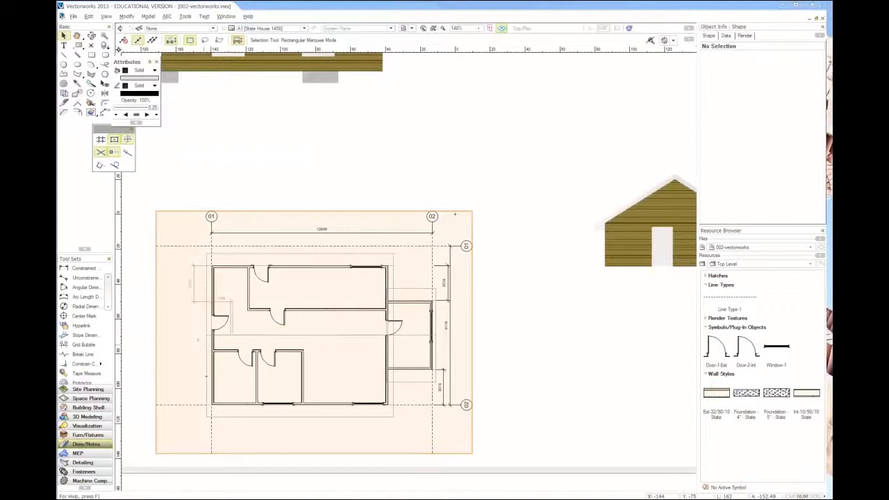
Step: Check the model's west side on the Floor-1 design layer and return to the A1 State House 1456 sheet
scroll(201, 341, down, 1)
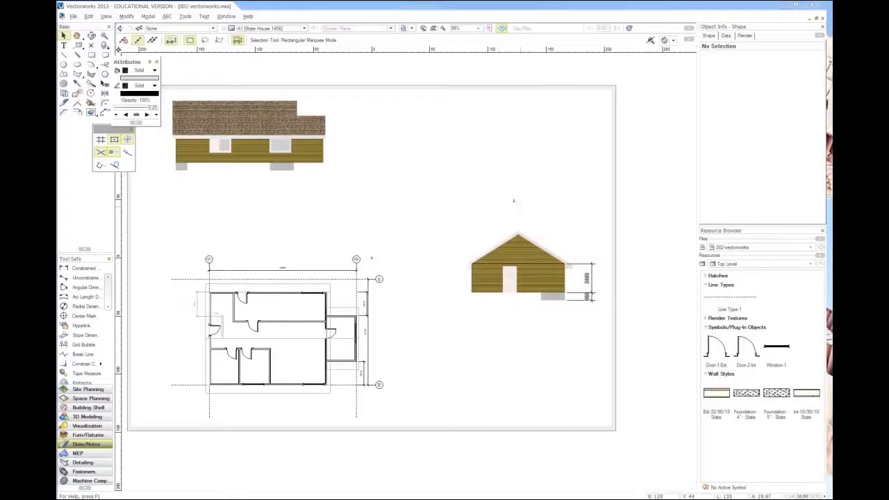
scroll(514, 200, down, 2)
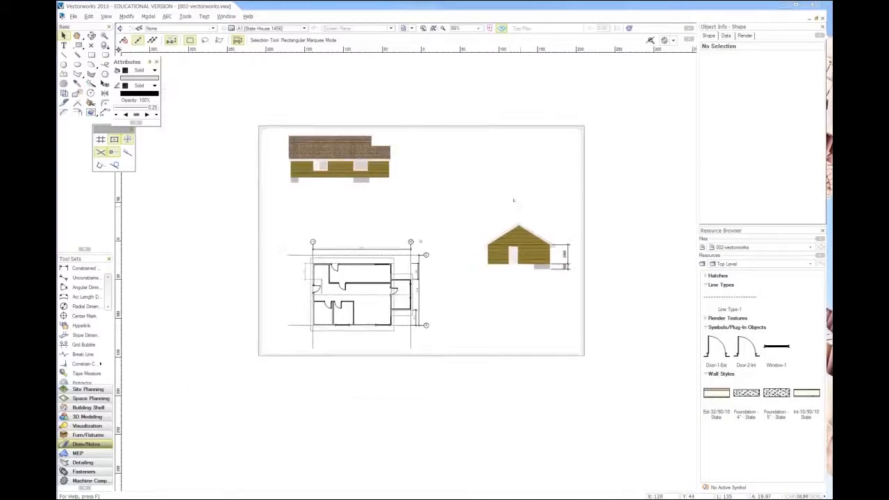
click(285, 29)
click(245, 55)
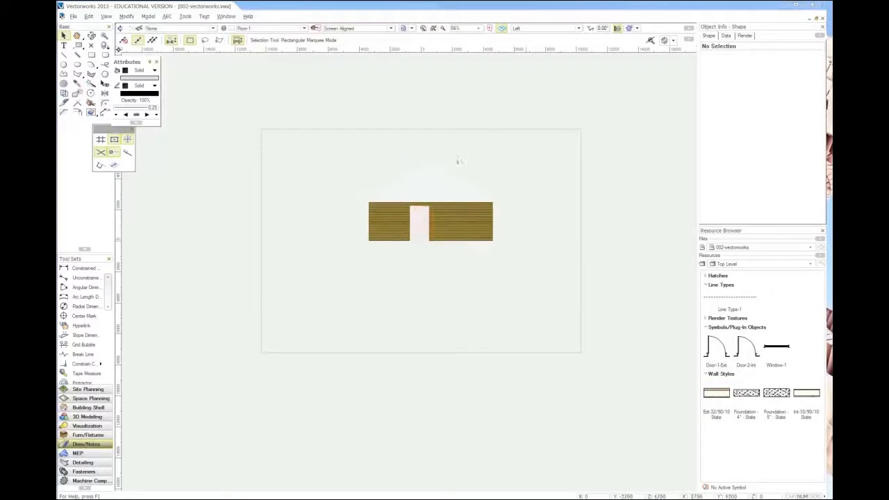
scroll(459, 160, up, 1)
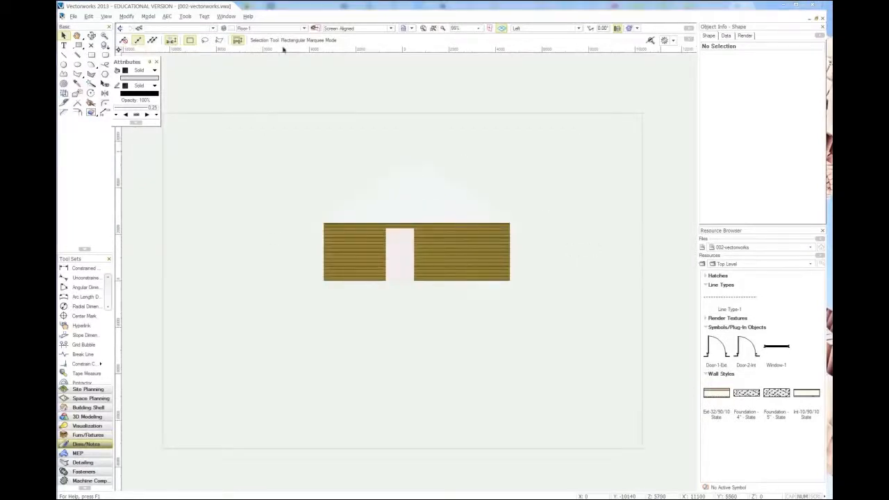
click(267, 30)
click(261, 39)
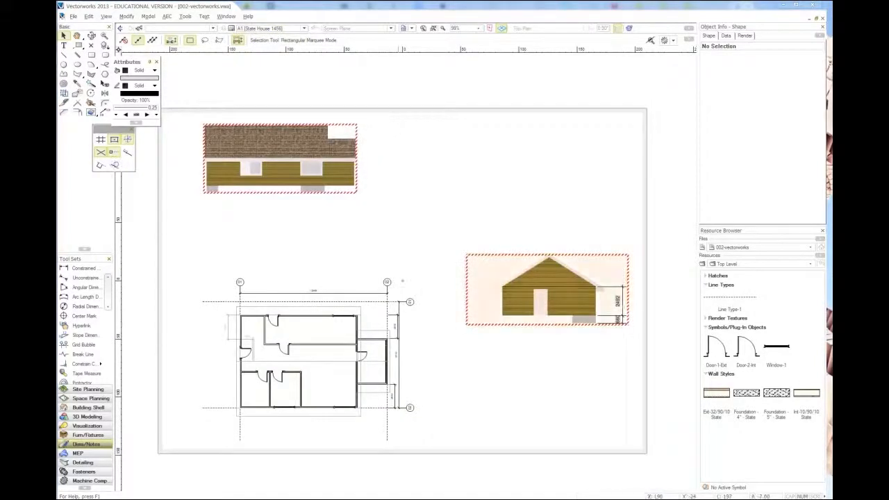
Step: Select the Elevation West viewport on the sheet and open its annotations for editing
scroll(618, 305, up, 4)
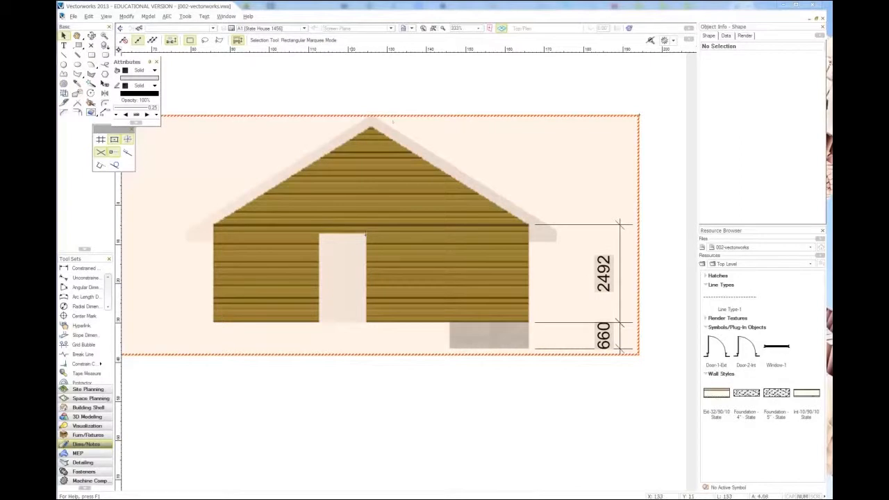
scroll(365, 234, down, 2)
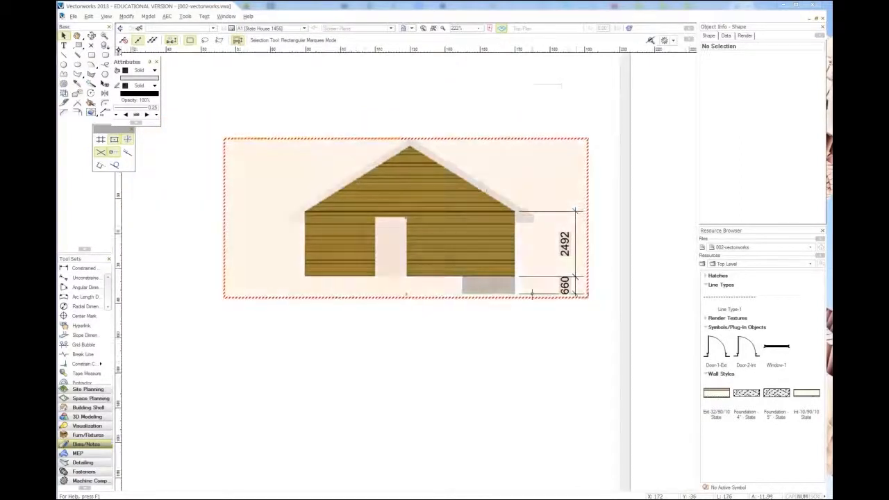
scroll(339, 257, down, 2)
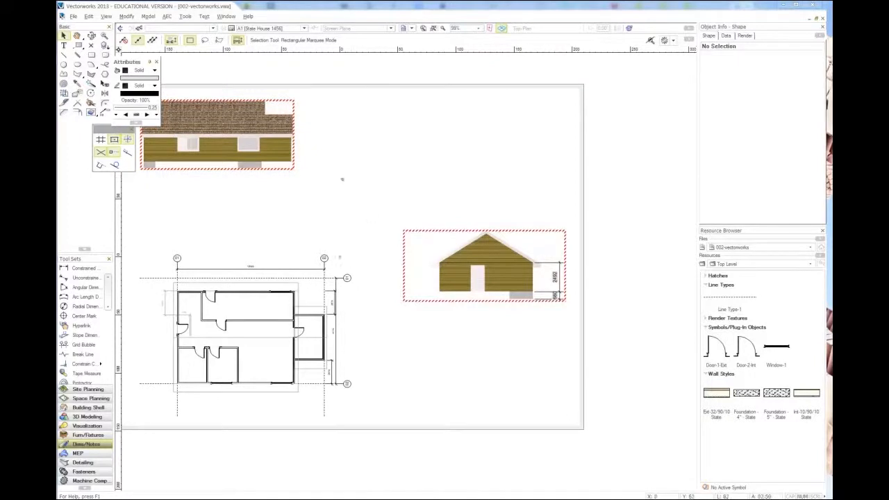
middle_drag(343, 179, 377, 220)
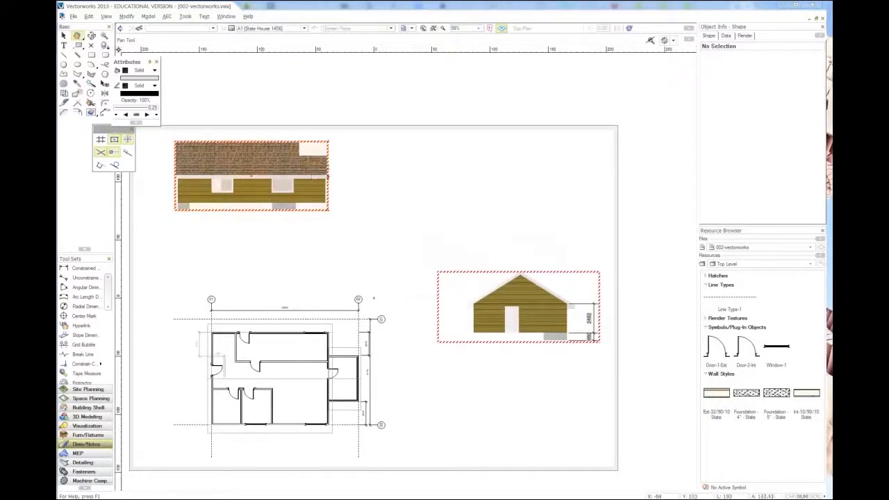
key(x)
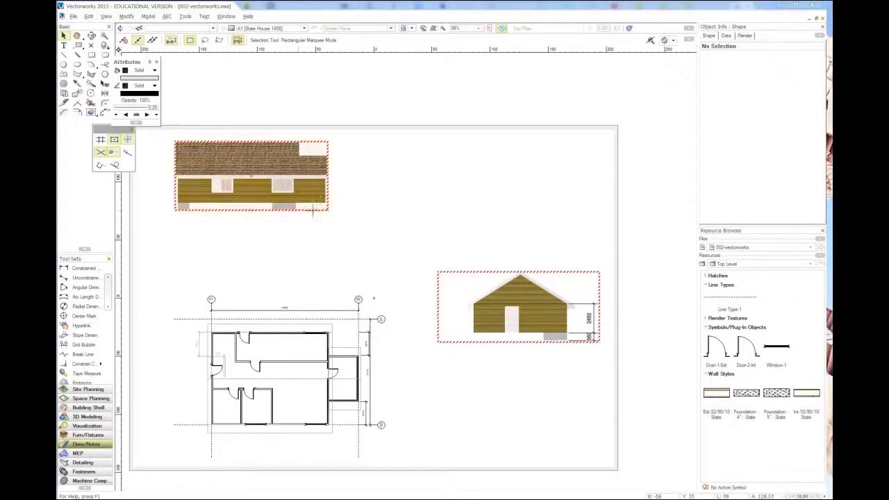
scroll(573, 326, up, 3)
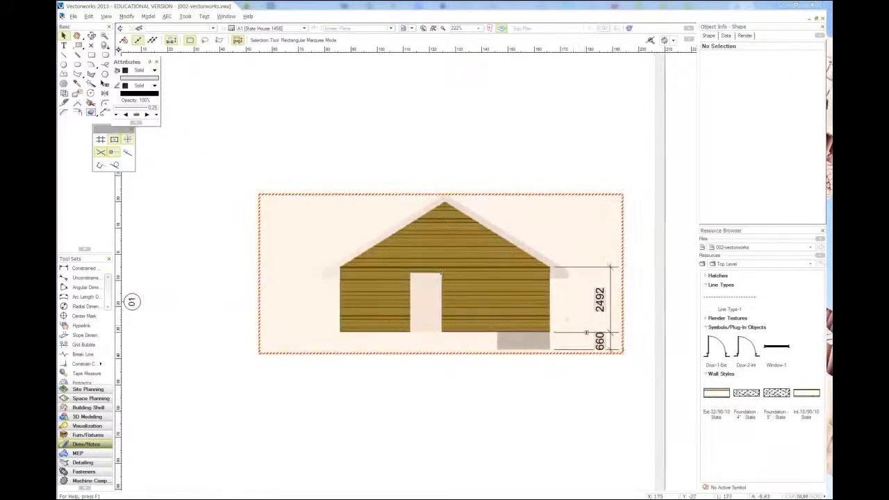
scroll(586, 333, up, 2)
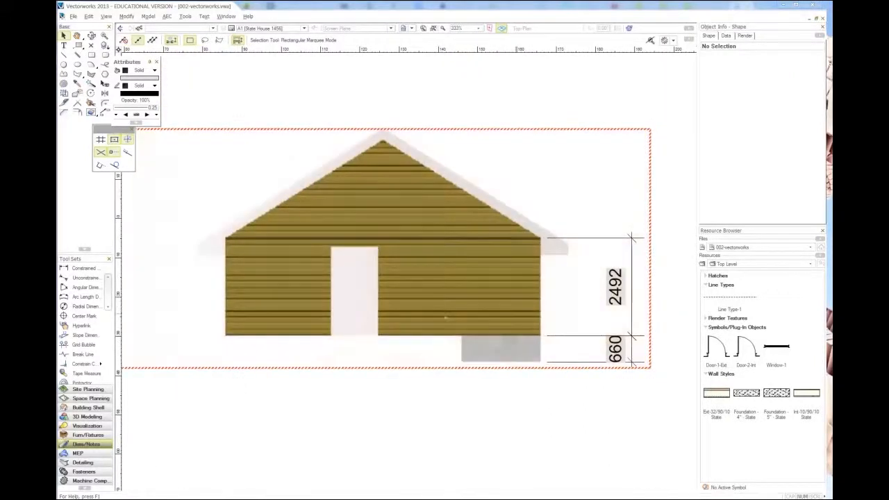
middle_drag(568, 232, 505, 242)
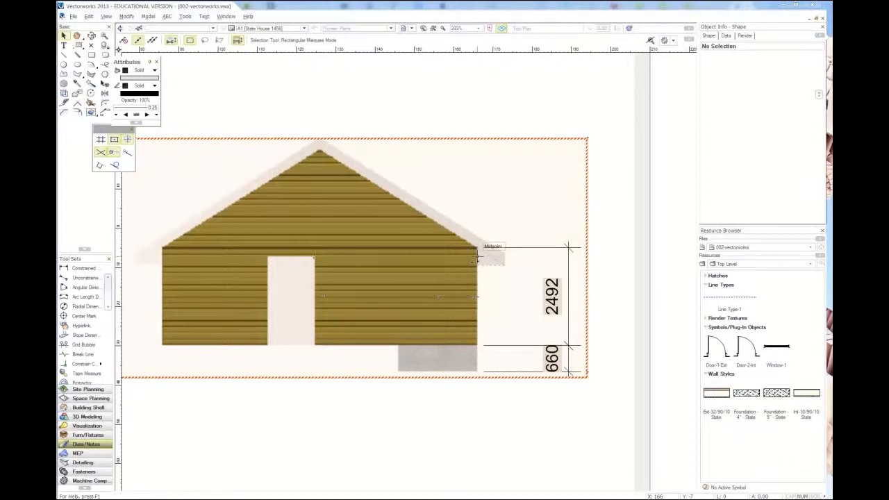
click(477, 257)
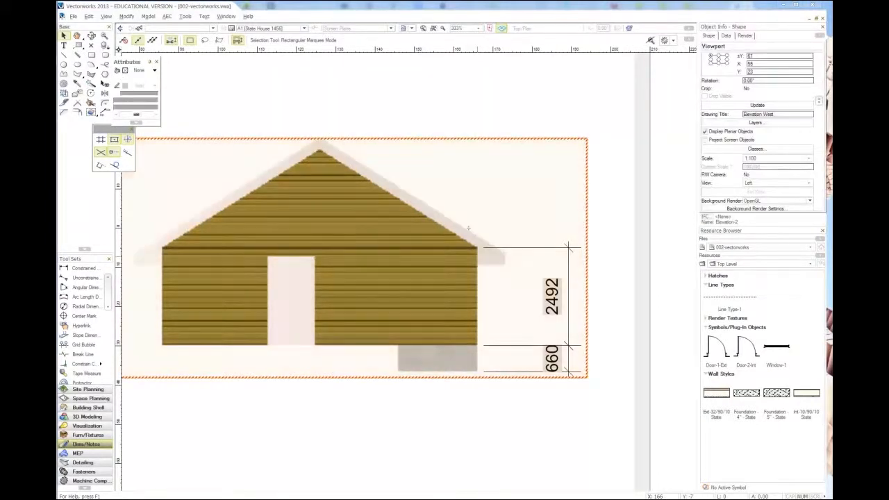
double_click(477, 239)
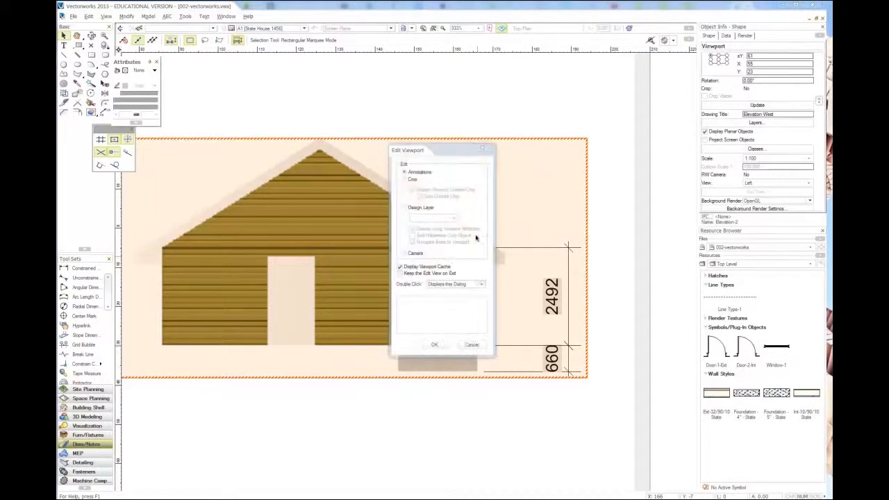
click(435, 344)
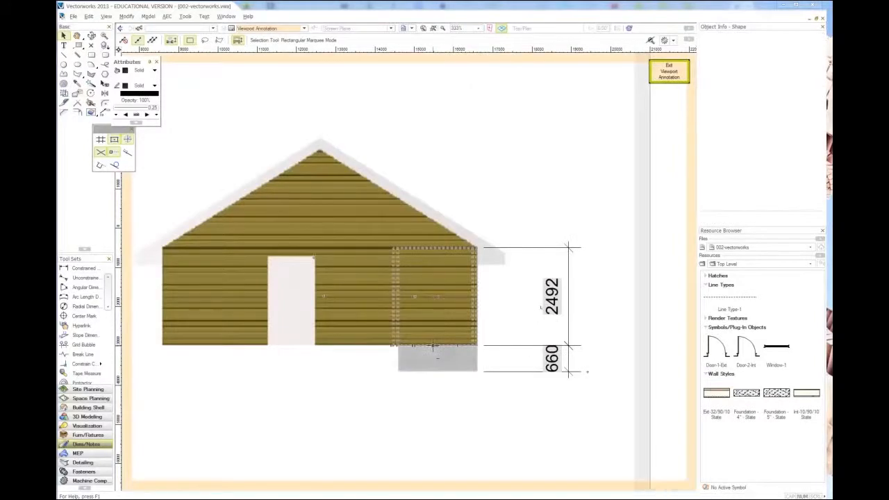
Step: Try the ASME Dual SideBySide standard on the wall height dimension and settle on ASME Dual Stacked
click(564, 287)
click(553, 284)
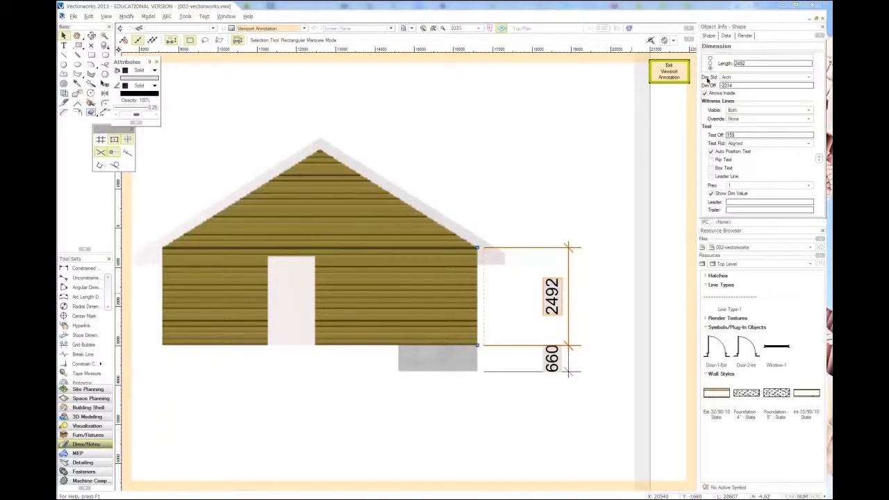
click(748, 80)
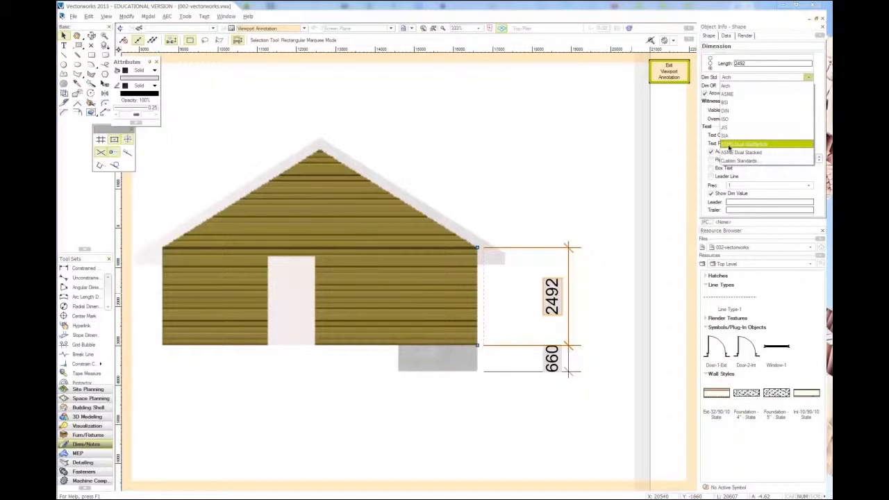
click(780, 145)
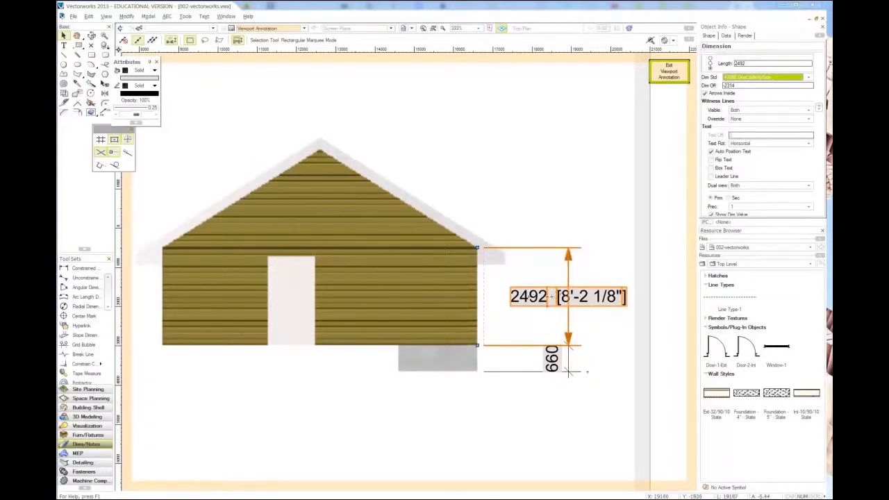
click(740, 80)
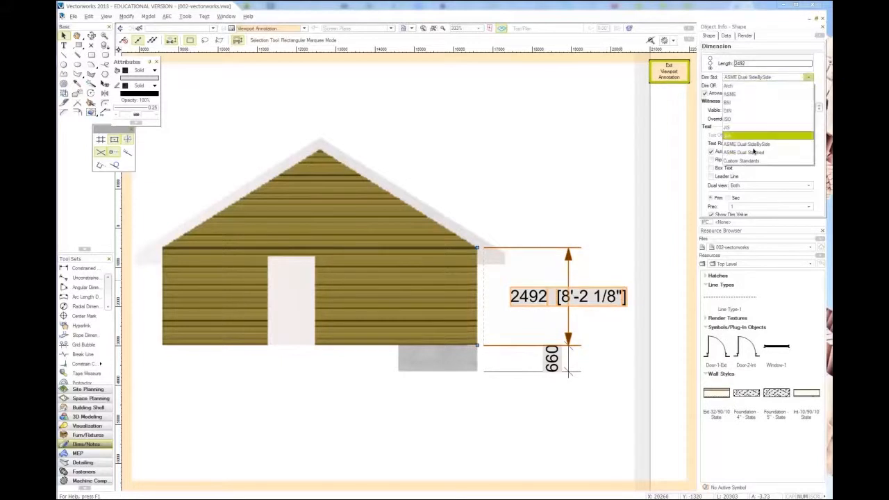
click(750, 150)
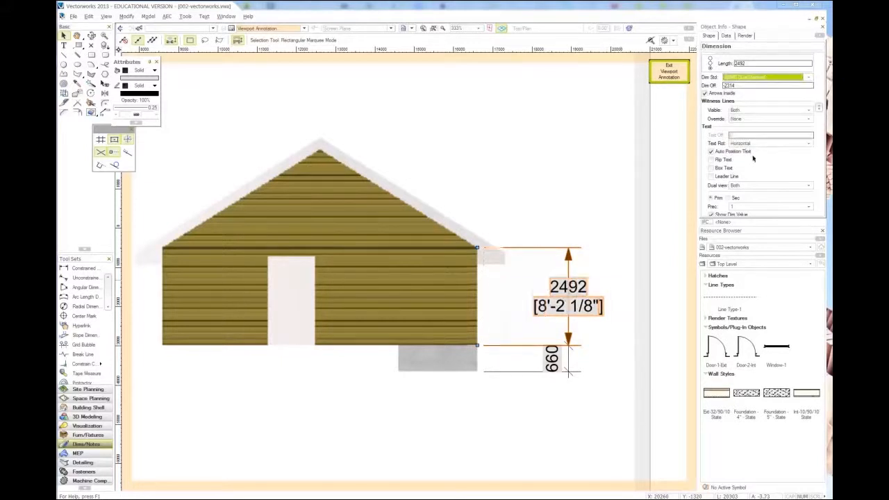
Step: Set the foundation height dimension's standard to ASME Dual Stacked as well
click(568, 370)
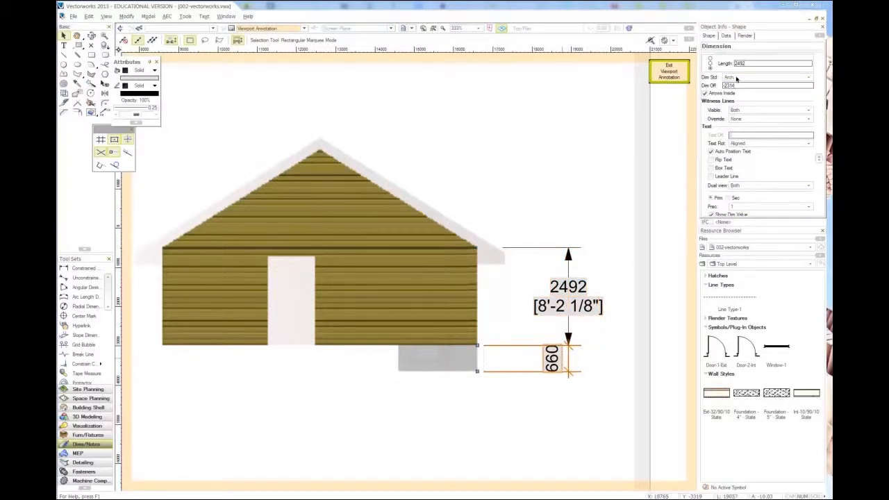
click(737, 77)
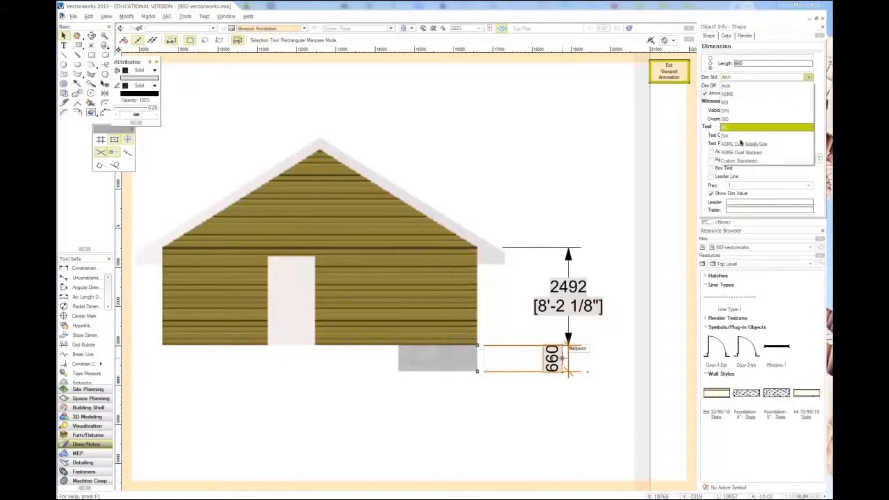
click(741, 153)
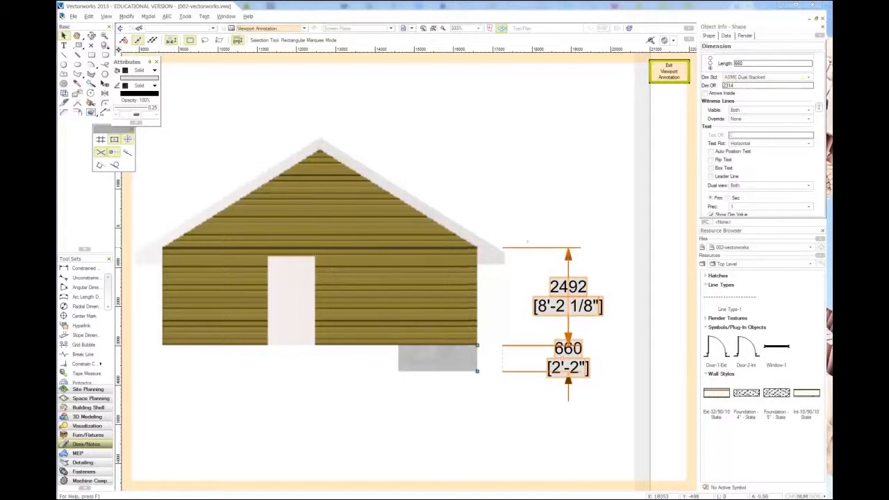
Step: Reposition the wall height dimension's upper reference point at the eaves so it spans 2489 mm (8'-2"), and deselect it
click(534, 247)
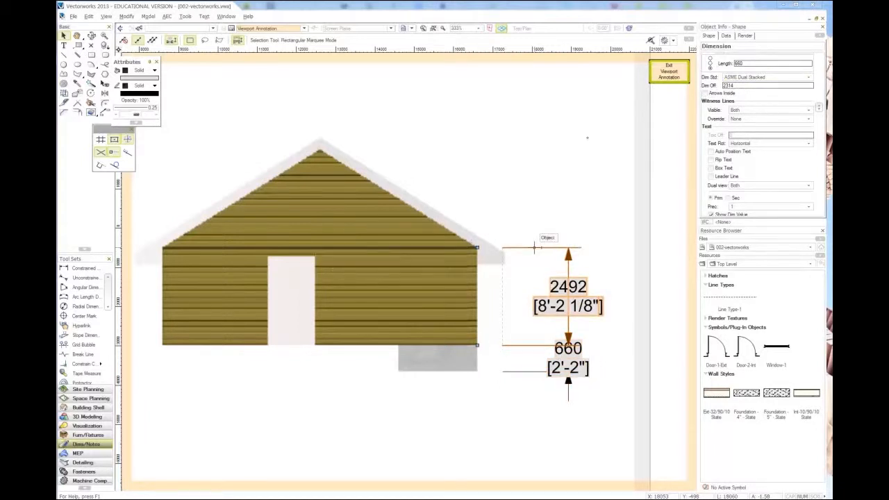
click(477, 247)
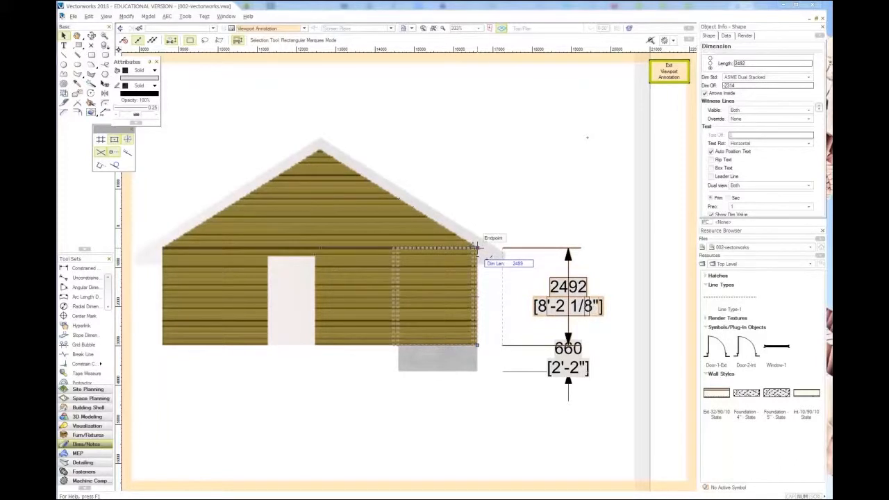
scroll(476, 246, up, 4)
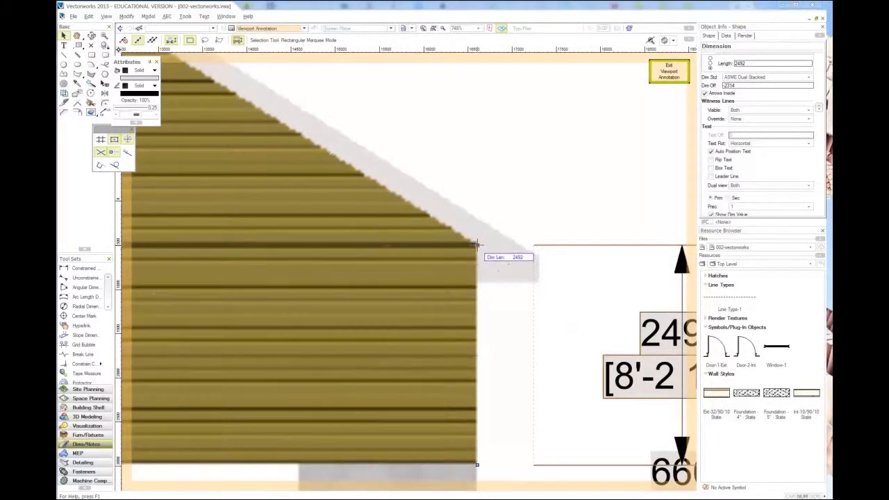
scroll(478, 283, down, 2)
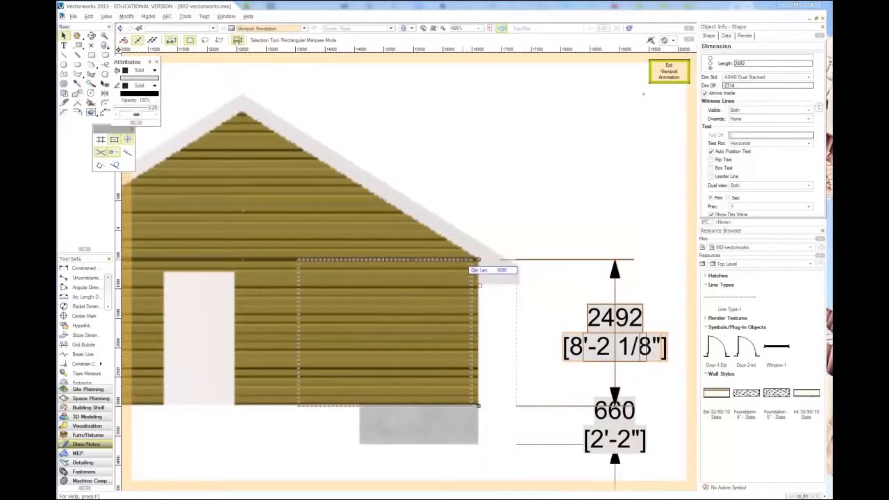
click(478, 259)
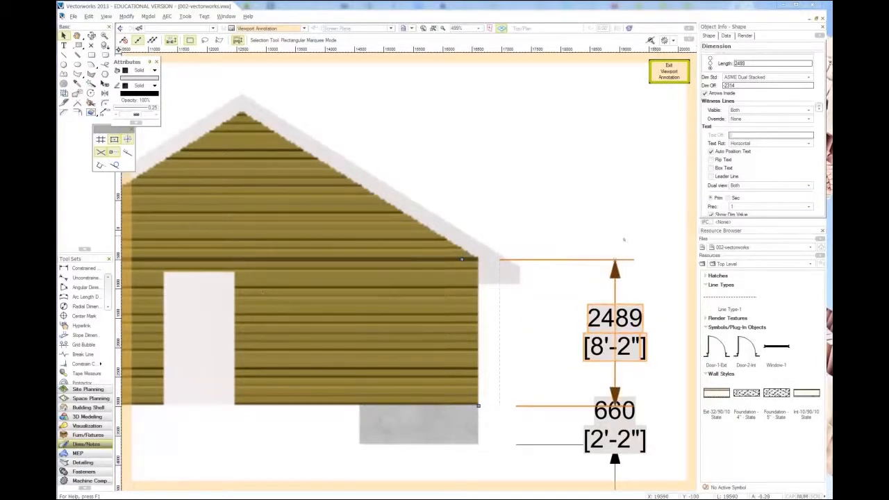
scroll(624, 240, down, 1)
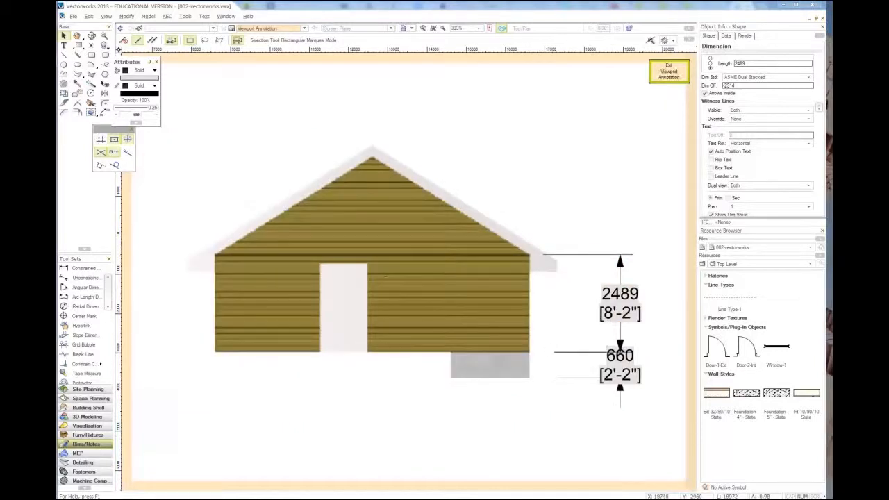
click(644, 340)
Step: Compare the west elevation's dimensions with the original drawing 1456.pdf in Foxit Reader and return to Vectorworks
scroll(644, 341, down, 1)
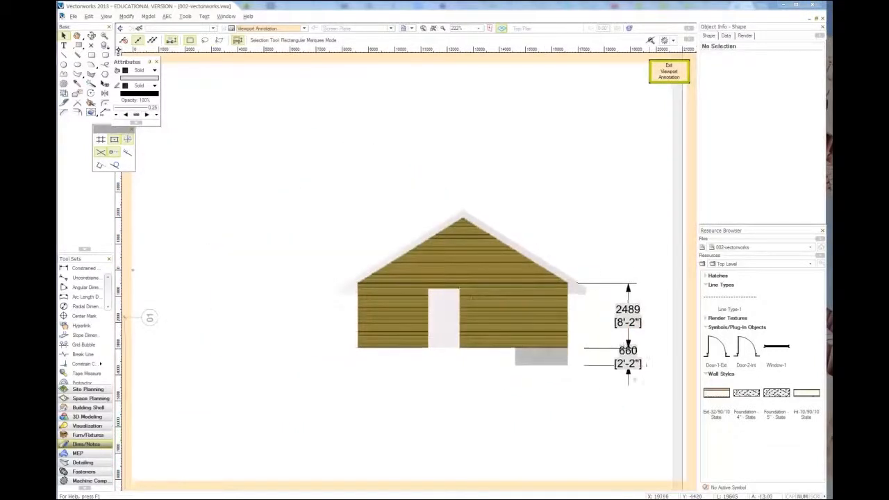
scroll(651, 365, up, 1)
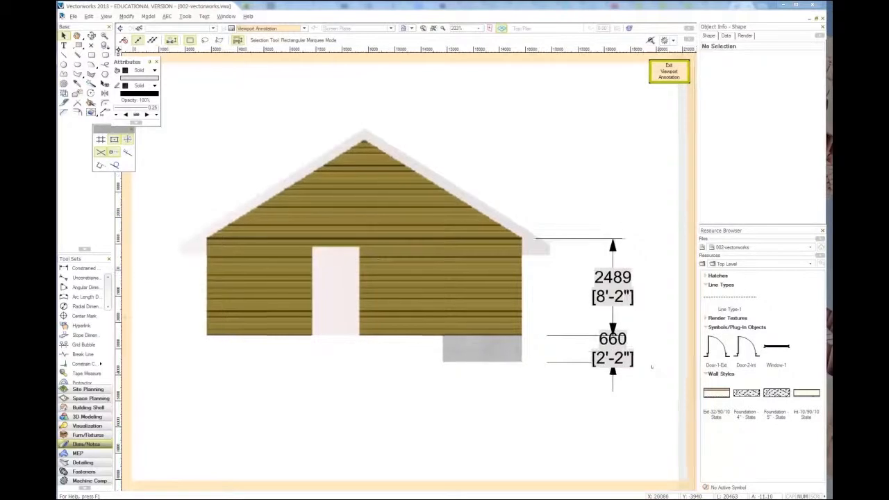
scroll(651, 365, down, 1)
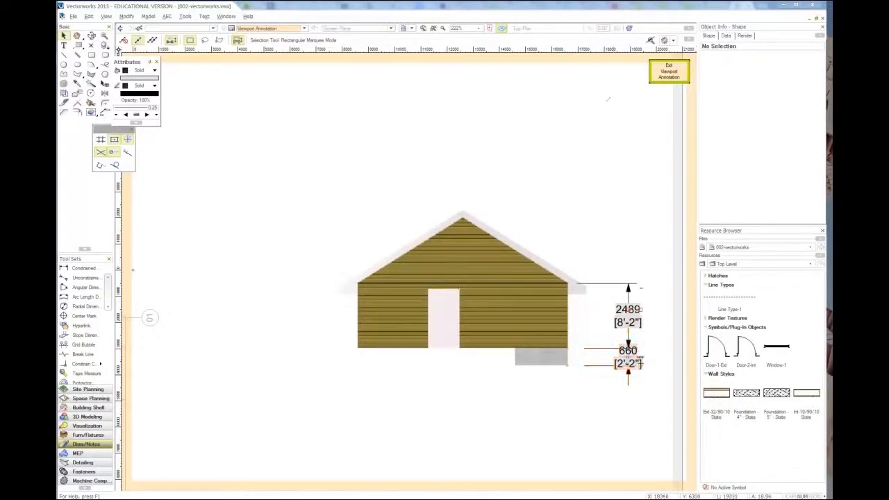
key(alt+Tab)
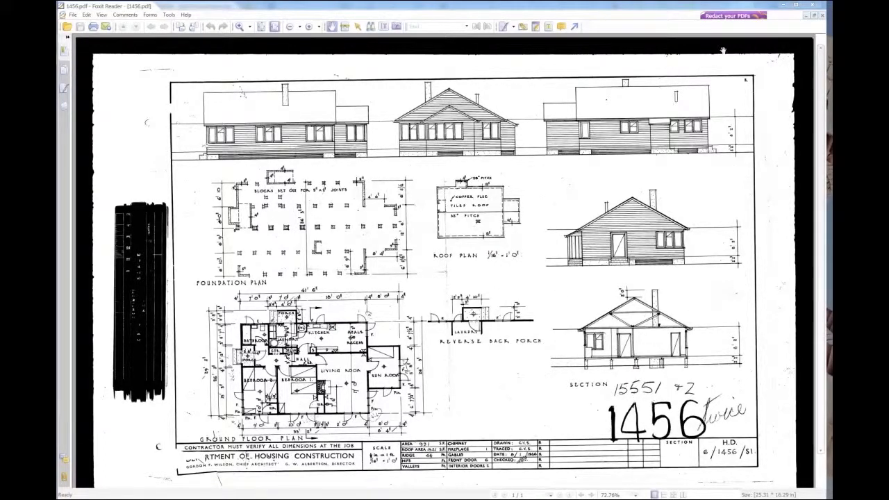
click(792, 5)
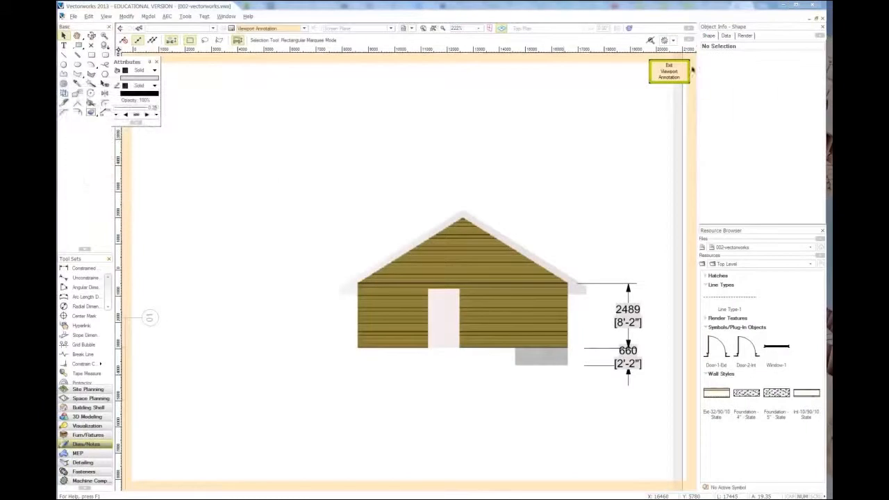
Step: Leave the west elevation's annotation editing and make the Floor-1 design layer active
click(669, 72)
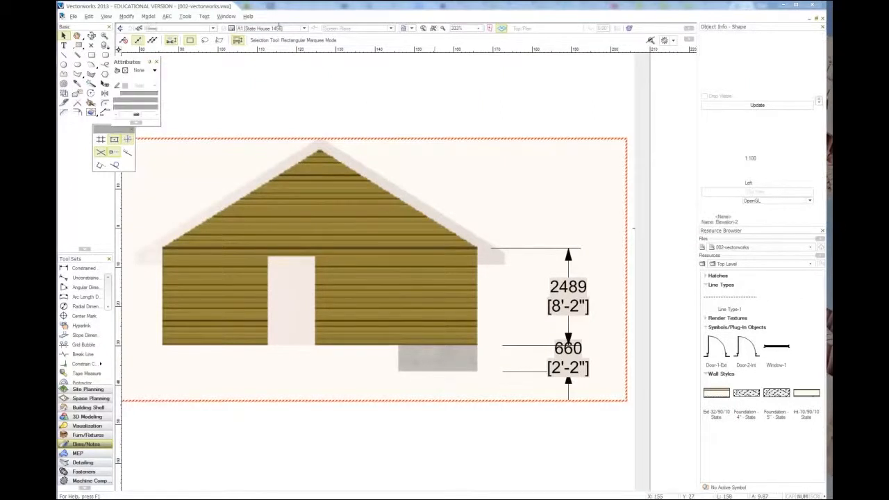
click(285, 29)
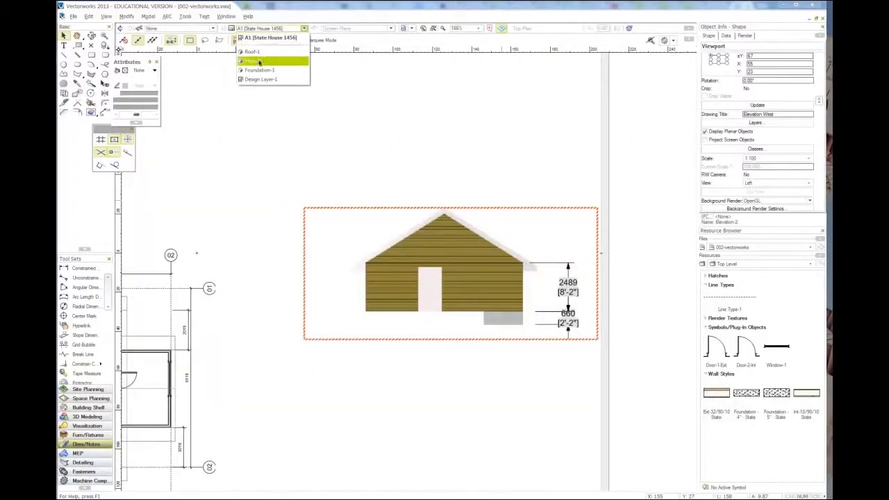
click(283, 63)
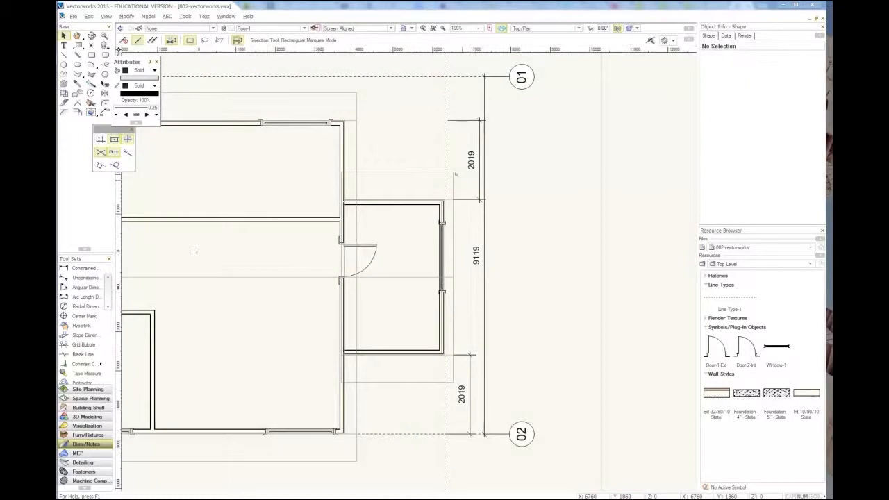
Step: Return to Vectorworks from 1456.pdf and draw a north-south section viewport line about 12,000 mm long through the plan's south window, looking west
scroll(545, 273, down, 4)
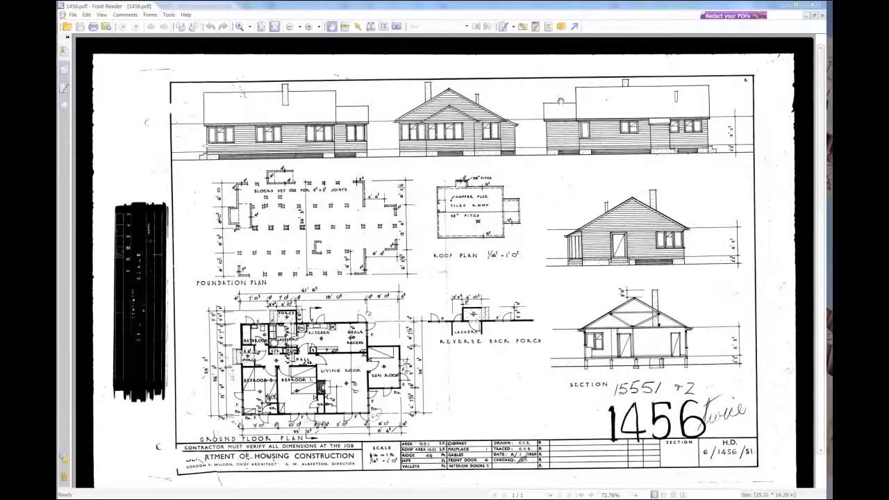
click(779, 5)
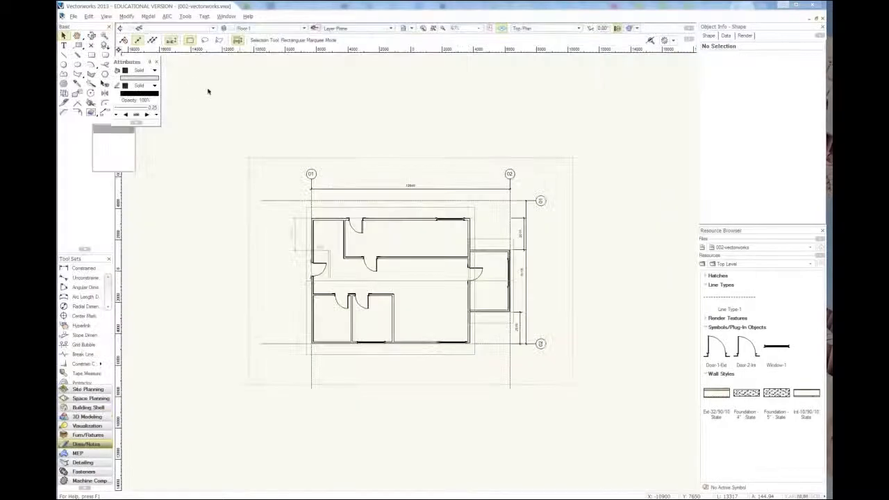
click(105, 17)
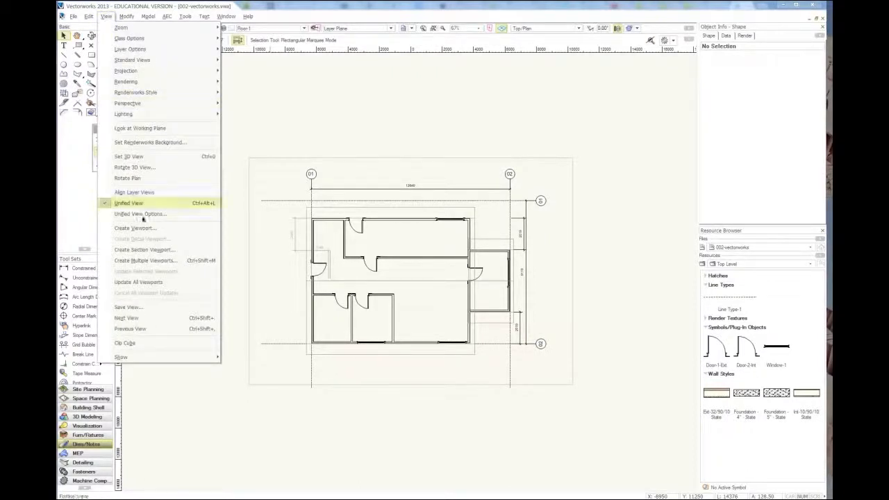
click(153, 250)
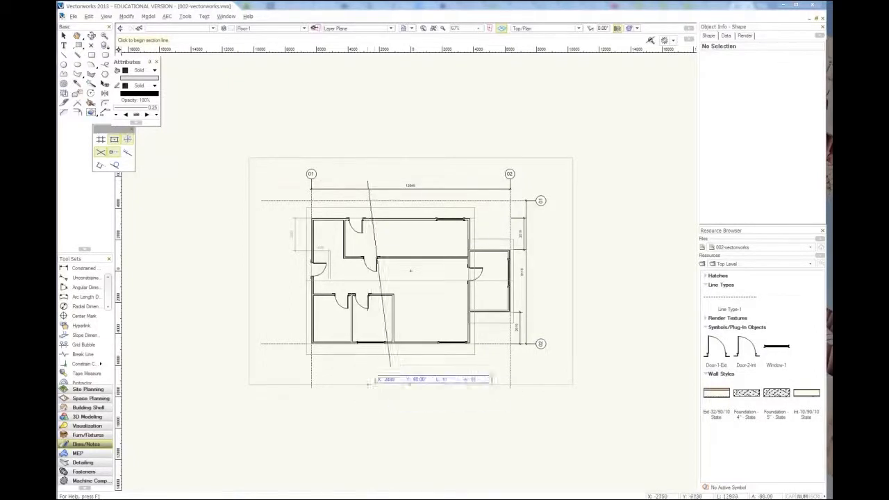
click(367, 370)
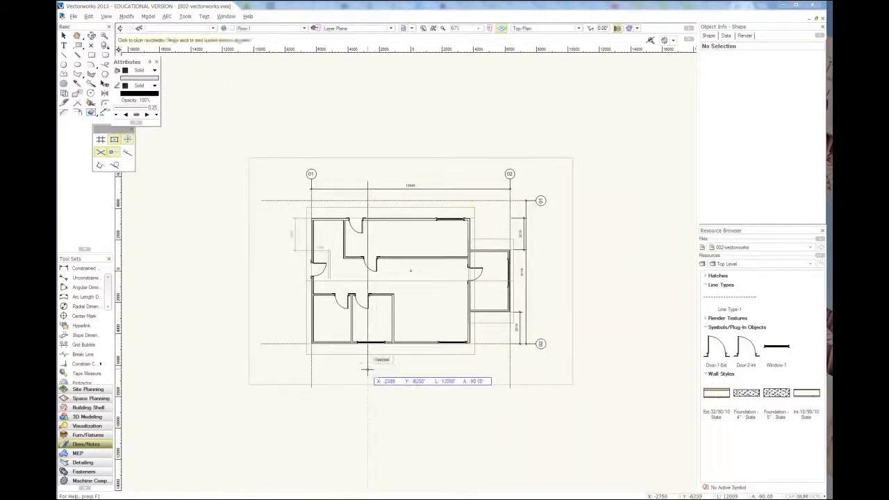
click(367, 371)
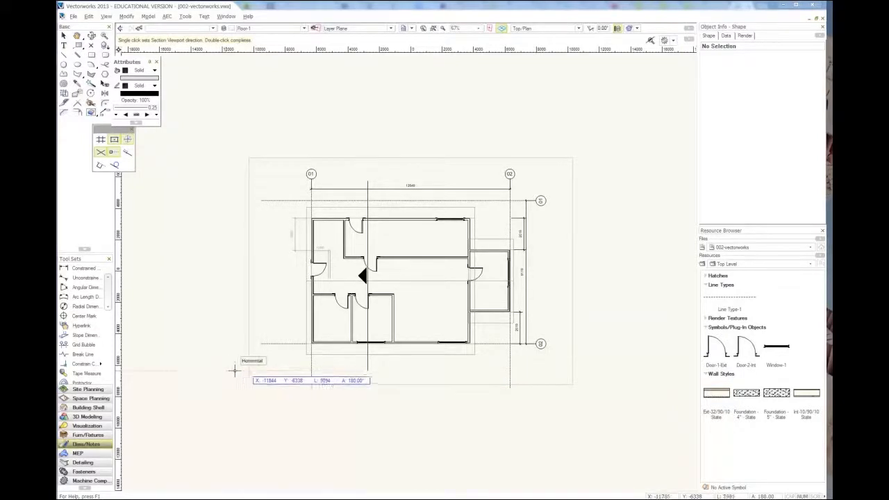
click(259, 371)
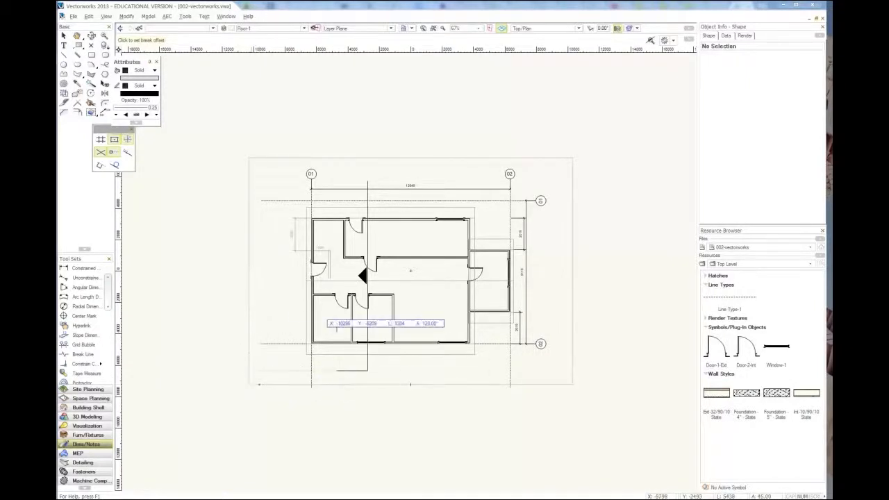
click(258, 370)
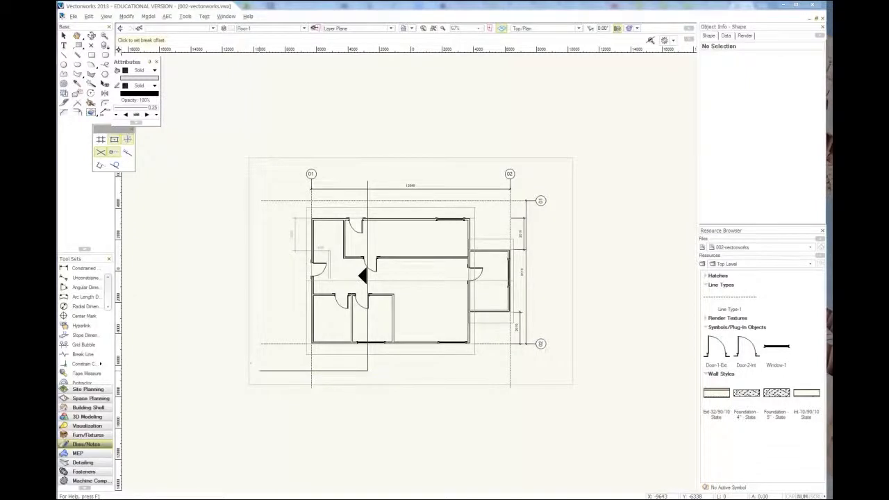
click(238, 371)
double_click(274, 391)
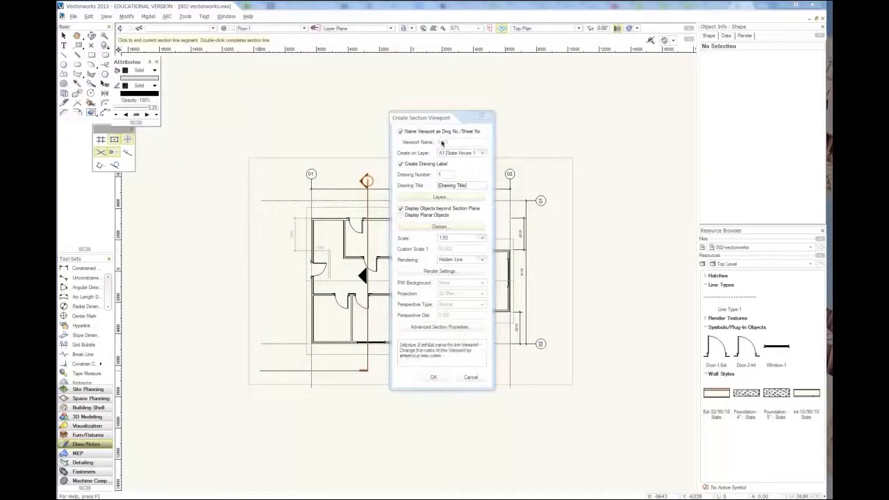
Step: Create the section viewport on sheet A1 with the drawing title Section, scale 1:100 and Hidden Line rendering
click(458, 152)
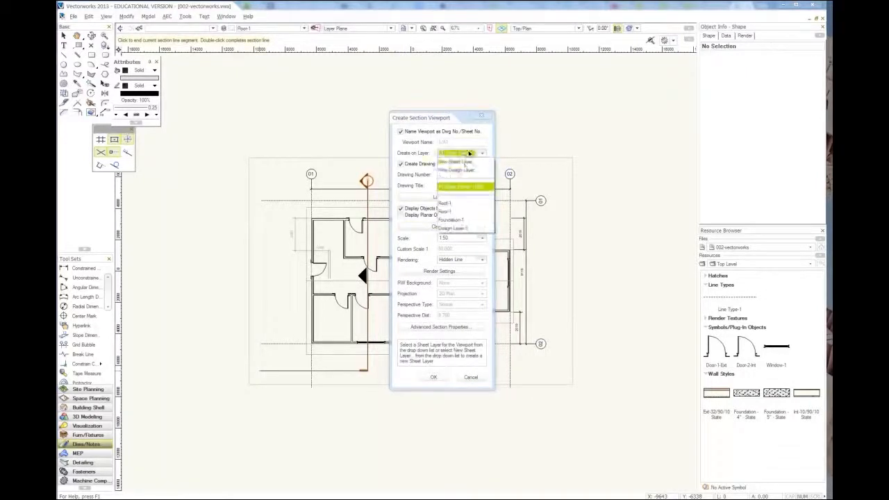
click(452, 187)
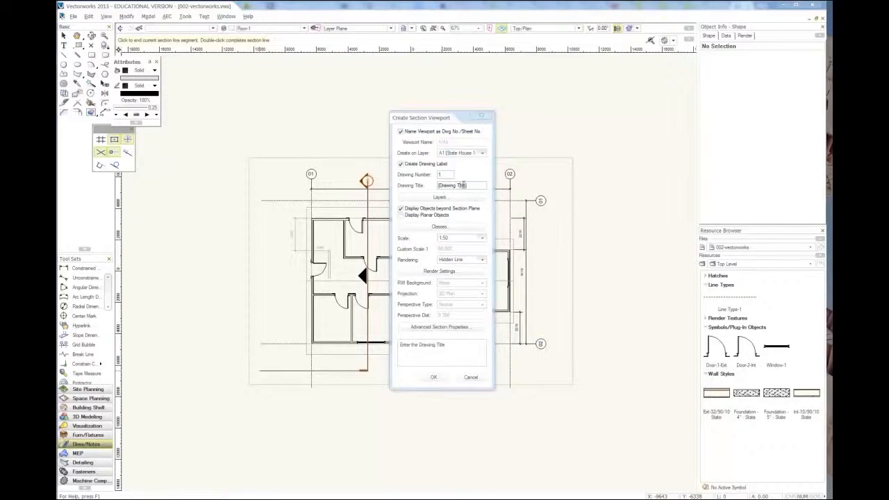
drag(463, 184, 417, 182)
text(Section)
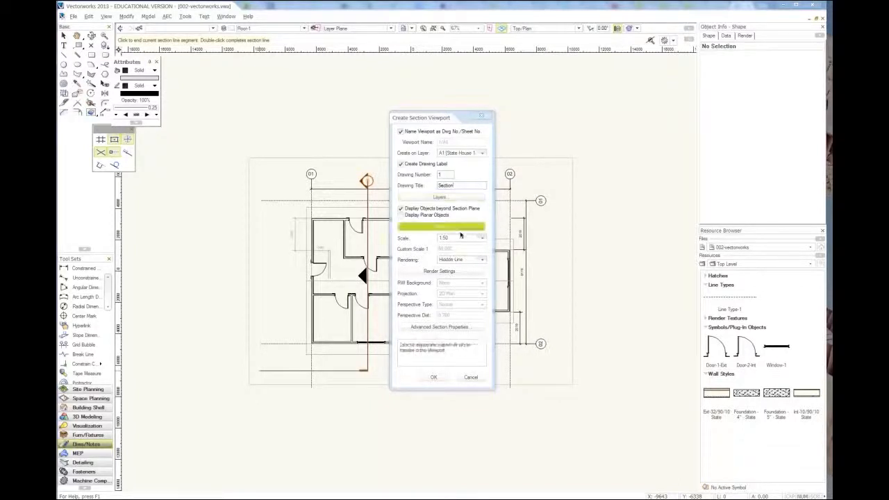
click(458, 237)
click(457, 260)
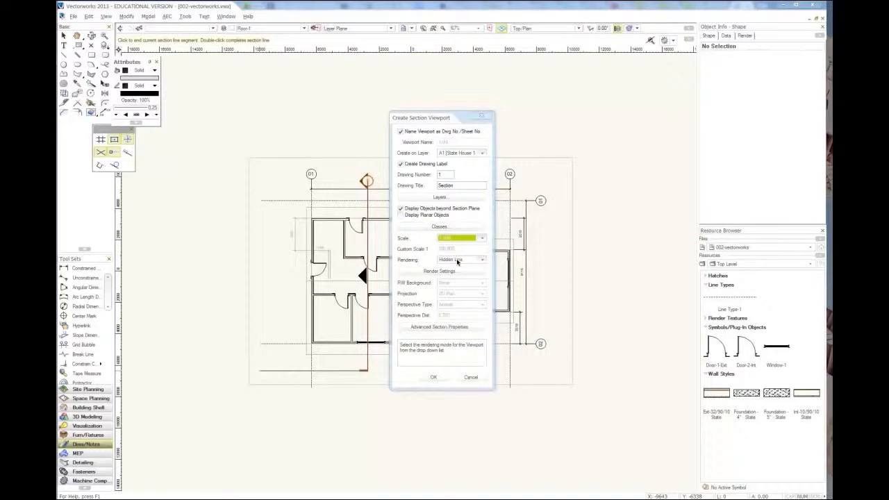
click(457, 260)
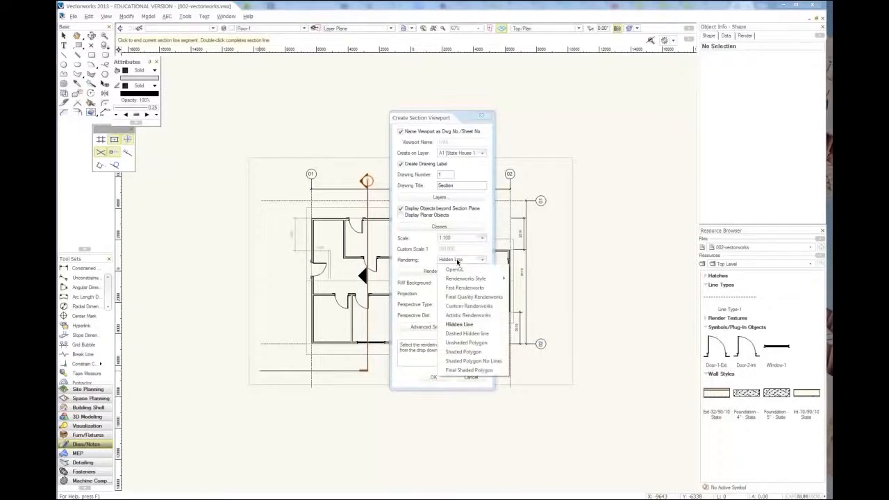
click(457, 261)
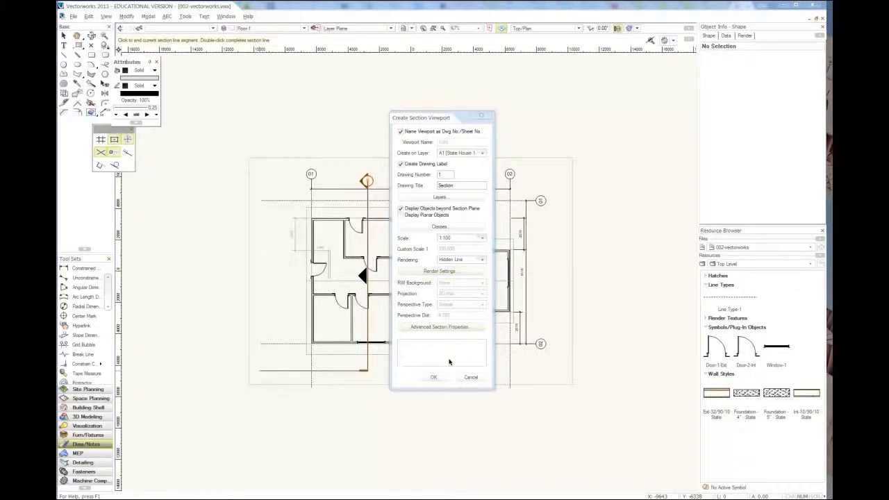
click(434, 377)
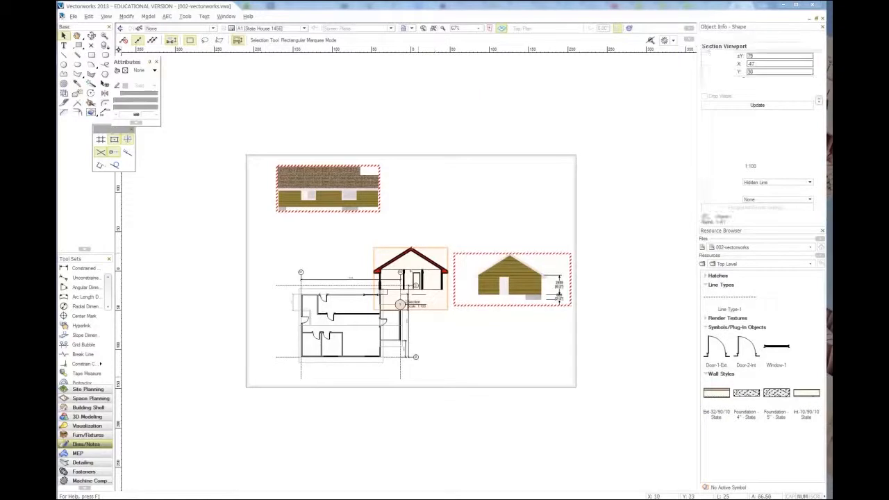
Step: Move the section viewport directly below the west elevation on sheet A1 and deselect it
drag(410, 248, 507, 310)
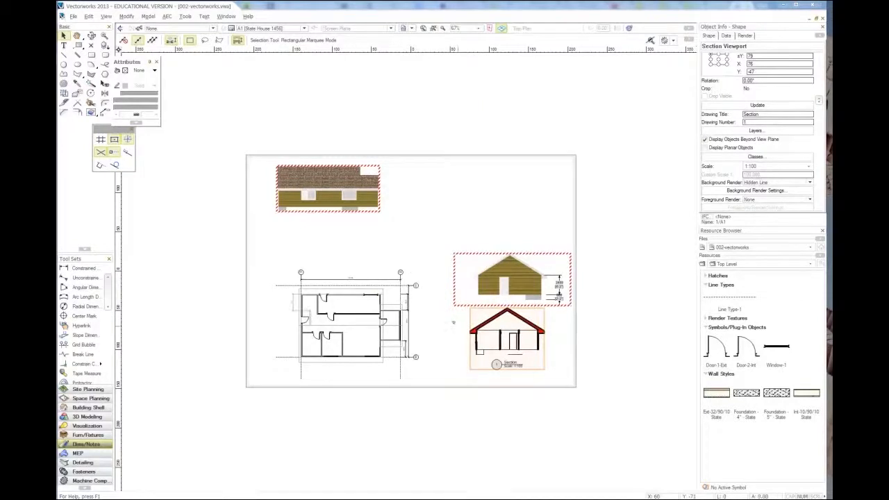
scroll(518, 335, up, 1)
scroll(517, 335, up, 1)
scroll(517, 335, up, 1)
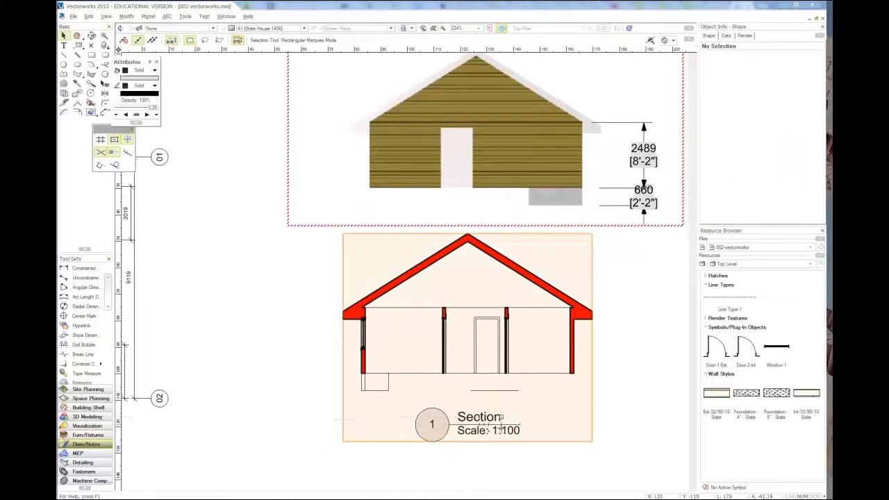
scroll(511, 417, down, 1)
scroll(515, 418, down, 1)
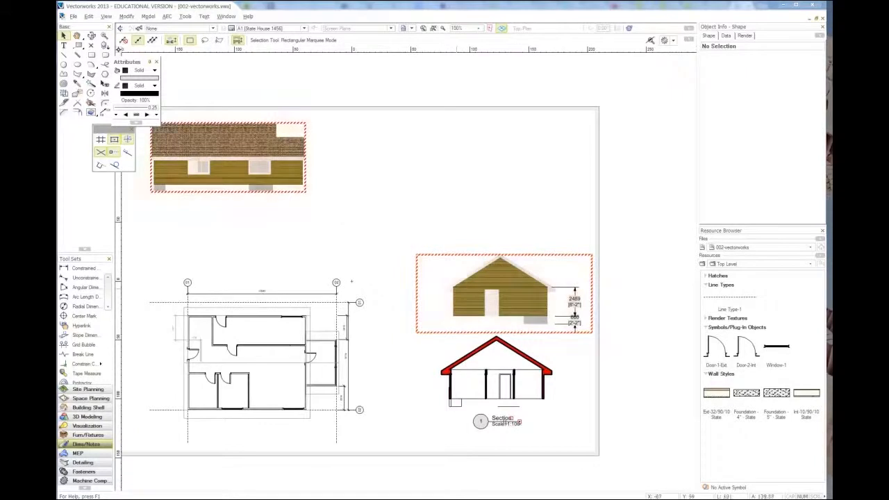
Step: Examine the section's drawing label, window, eaves and wall details up close
click(247, 417)
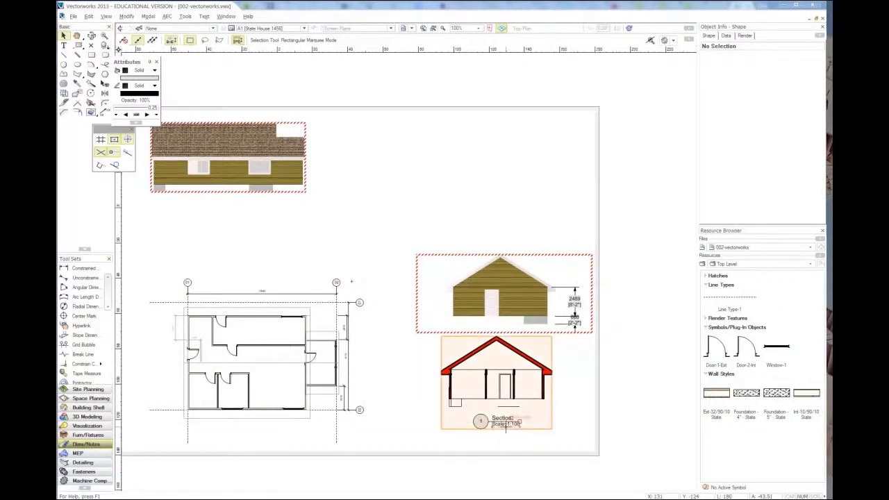
scroll(507, 426, up, 1)
scroll(508, 425, up, 1)
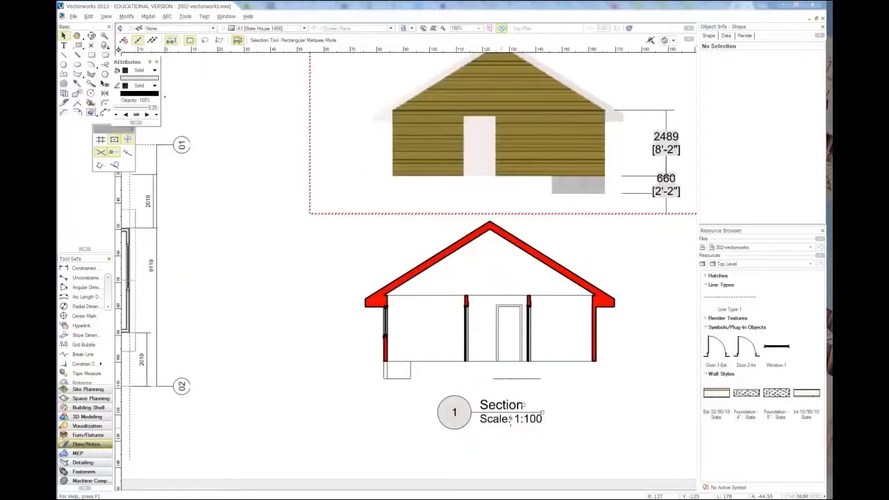
scroll(614, 351, up, 1)
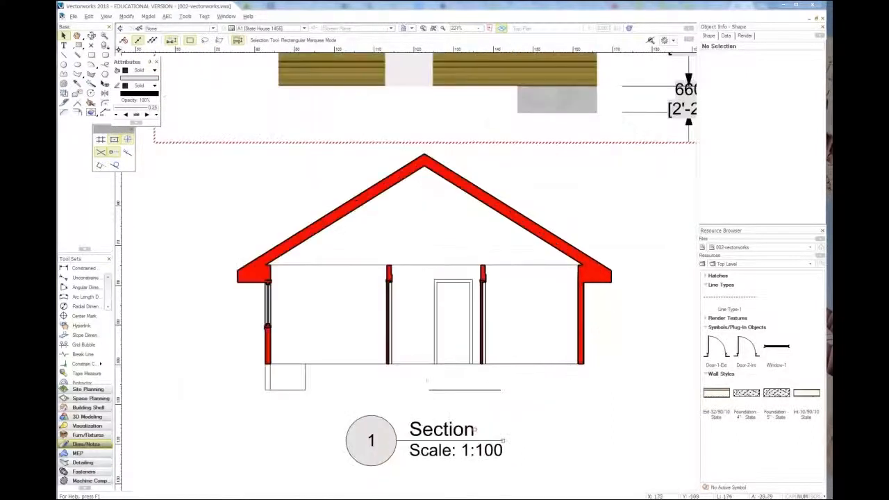
scroll(389, 369, up, 1)
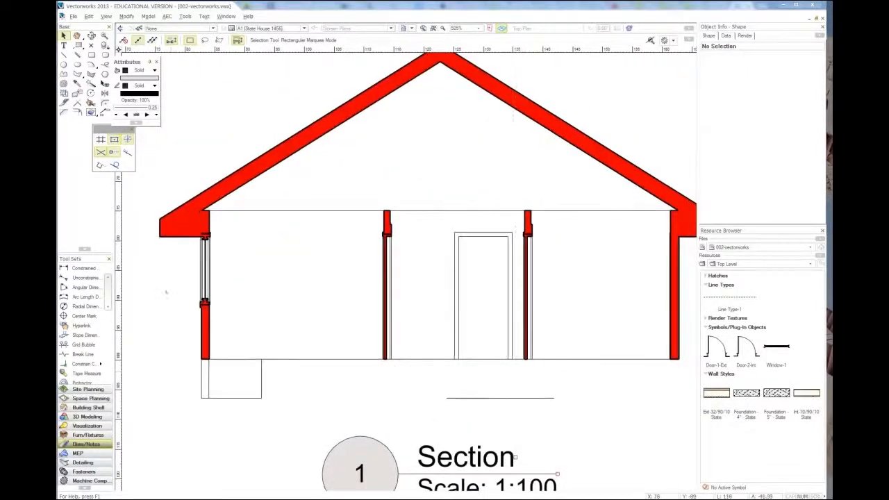
scroll(202, 306, up, 4)
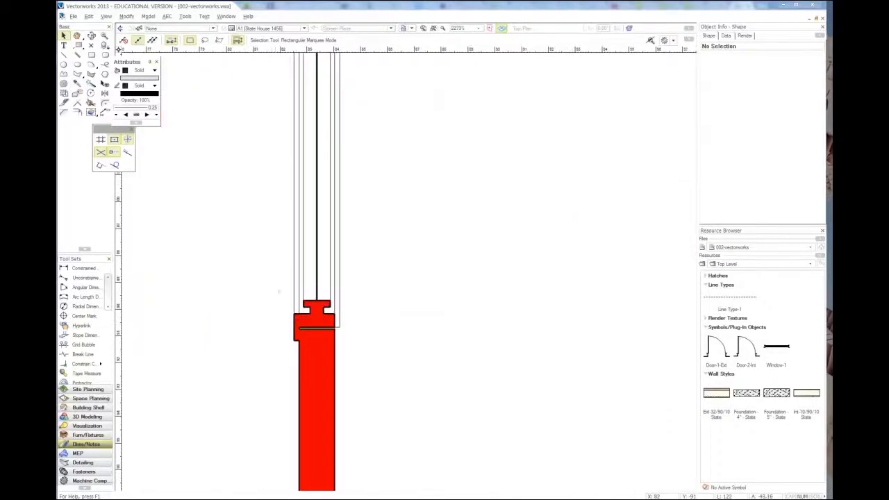
scroll(316, 332, down, 3)
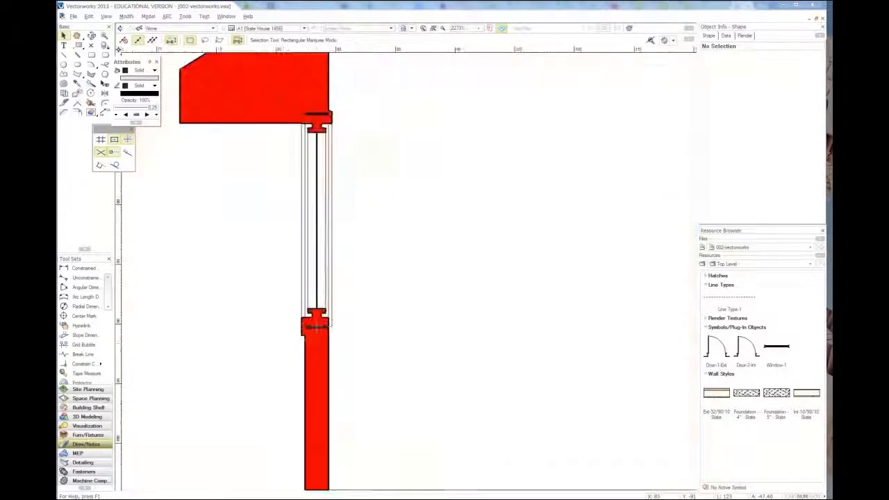
scroll(312, 172, up, 2)
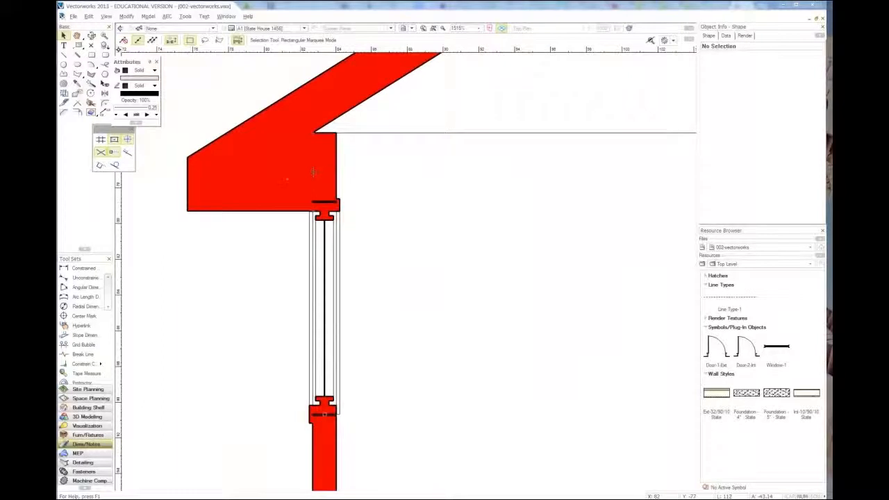
scroll(313, 171, down, 3)
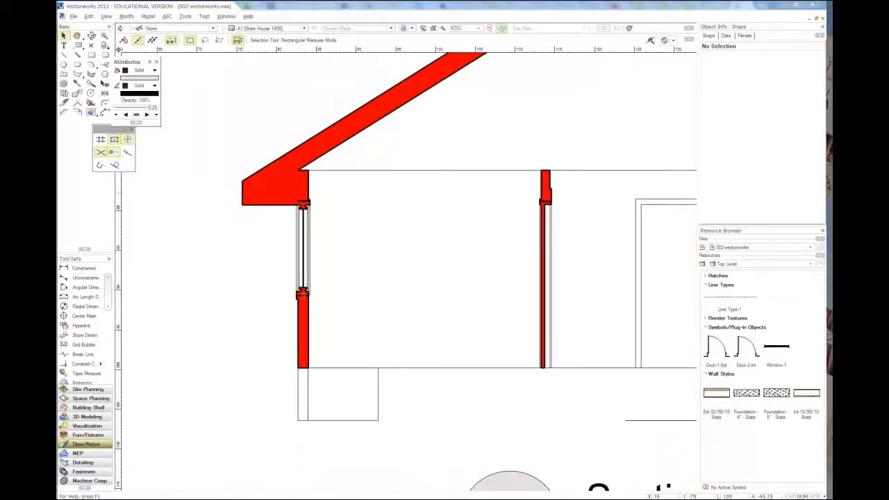
scroll(190, 204, down, 2)
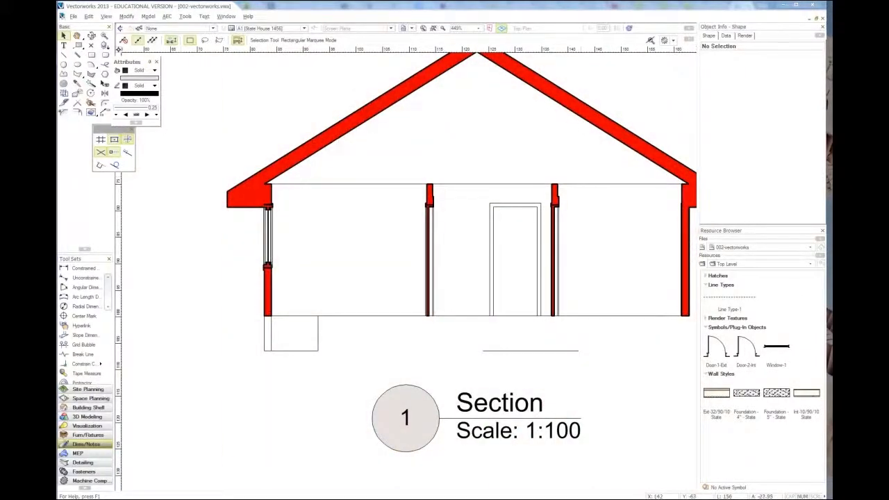
Step: Compare the new section with the original one in 1456.pdf in Foxit Reader, then return to Vectorworks and review the whole sheet
key(alt+Tab)
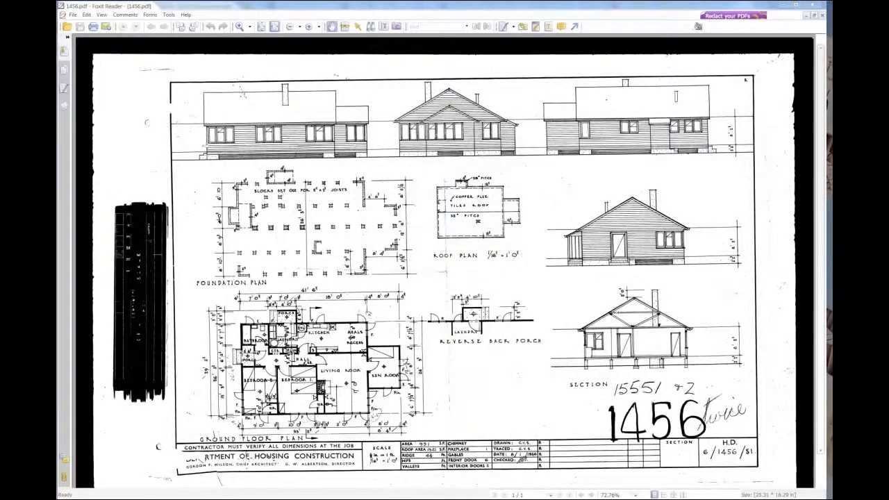
click(782, 6)
scroll(318, 263, down, 2)
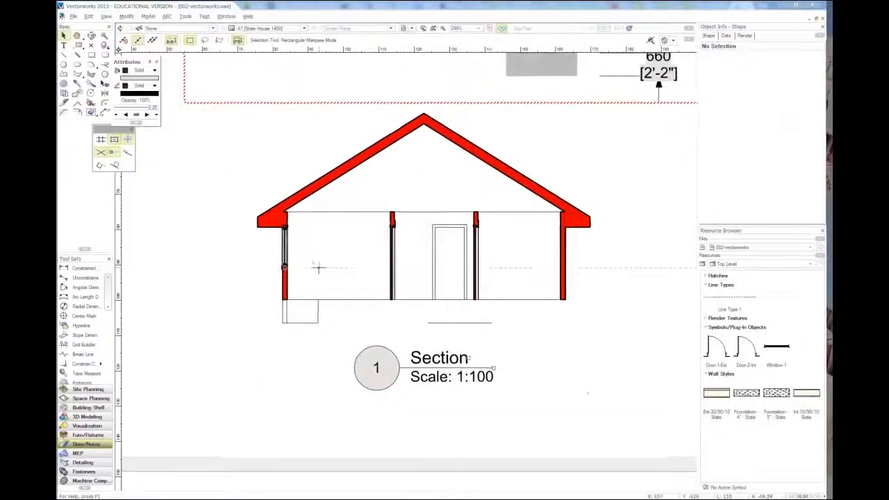
scroll(585, 394, down, 1)
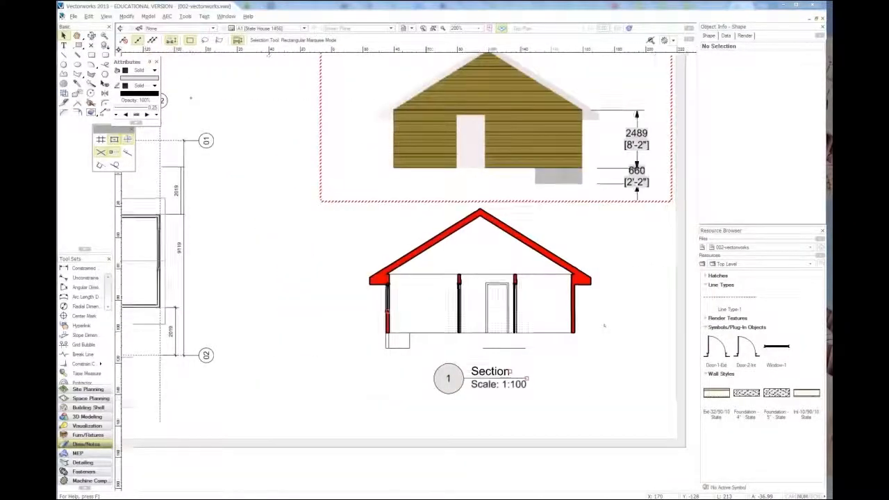
scroll(605, 324, down, 1)
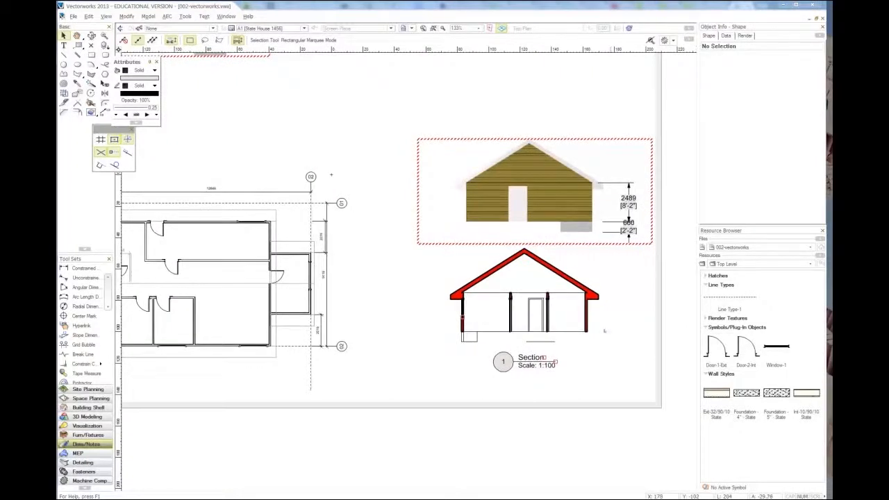
scroll(617, 345, down, 1)
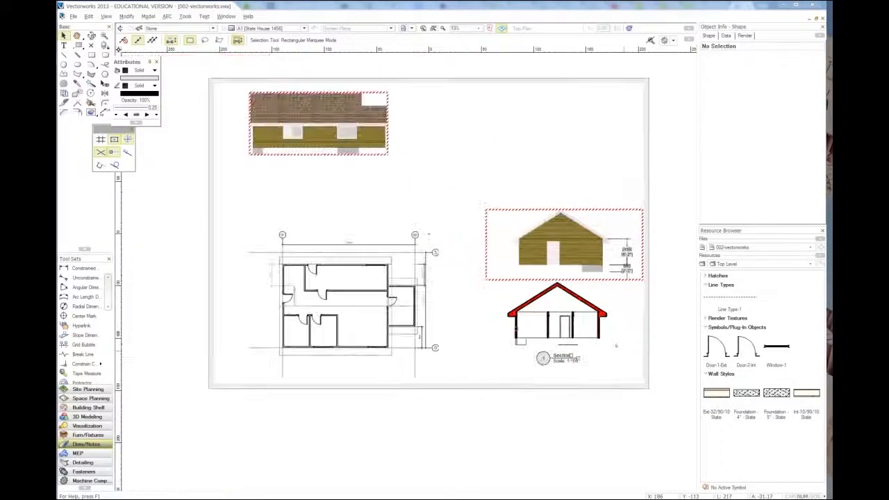